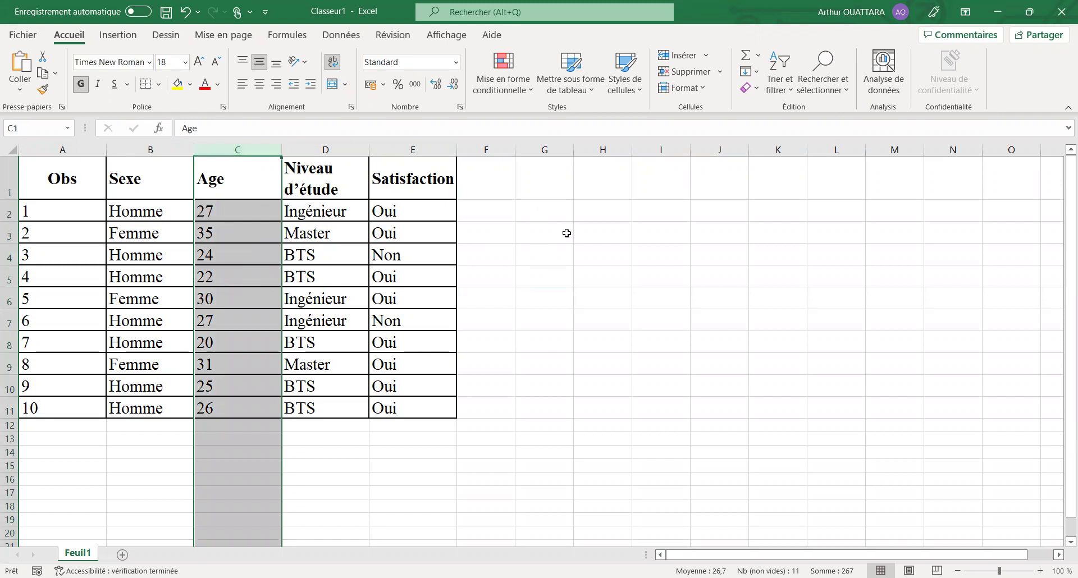
left_click(564, 217)
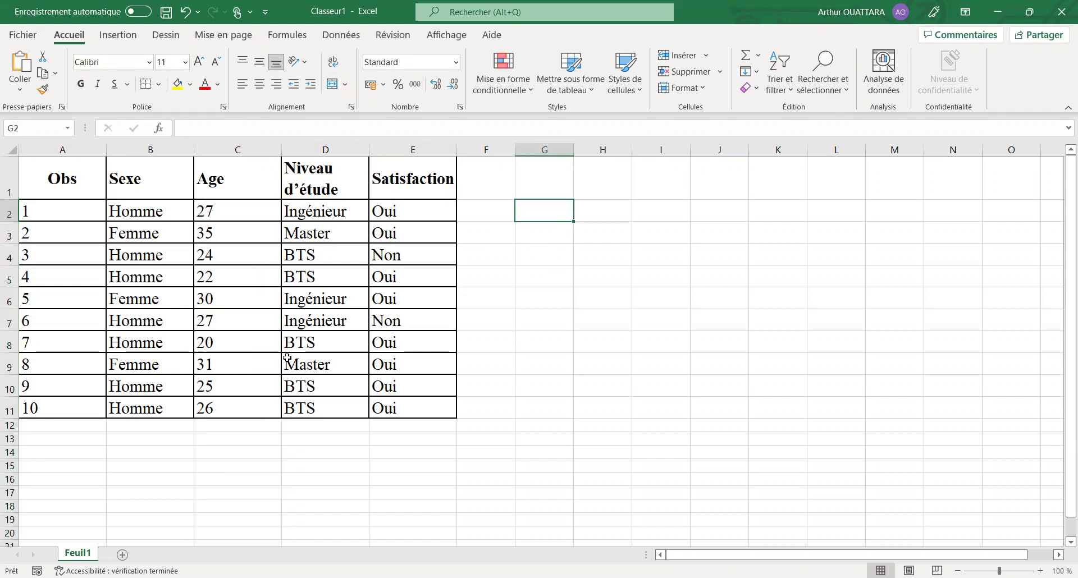
left_click(239, 214)
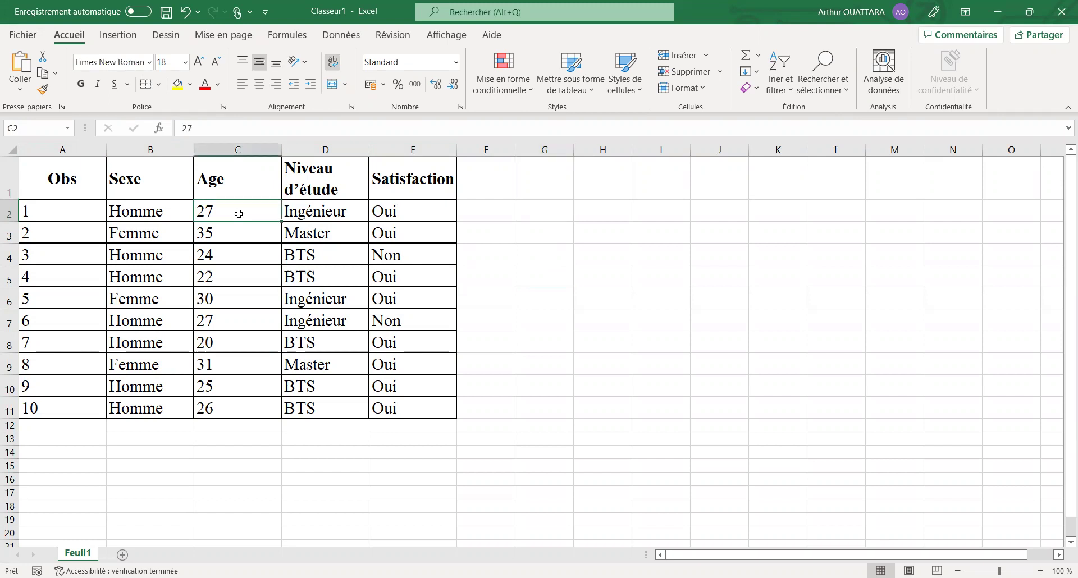
left_click(161, 221)
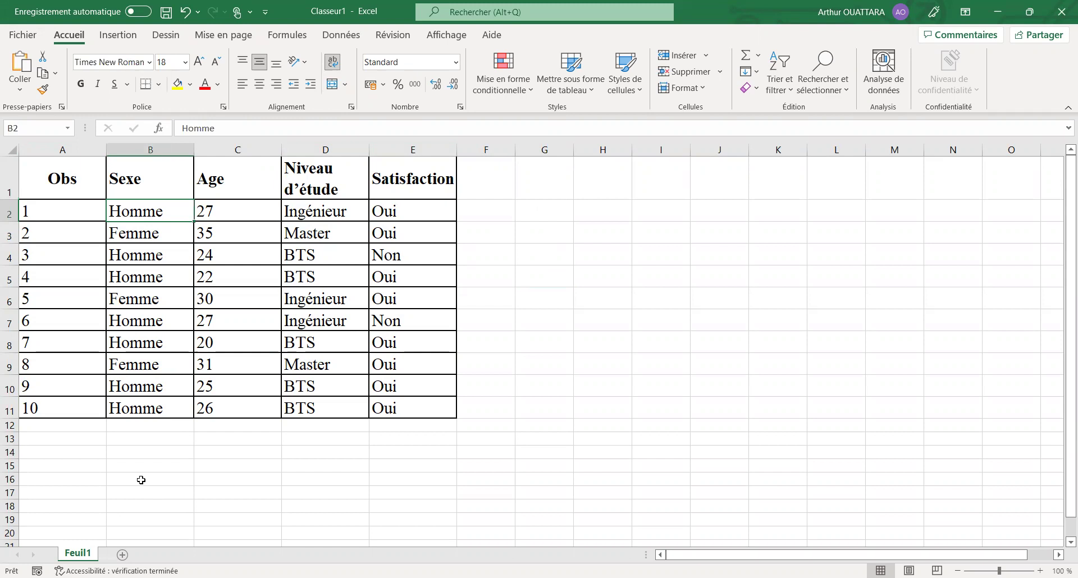
Add a new worksheet and name it "quantitative".
left_click(123, 556)
double_click(120, 554)
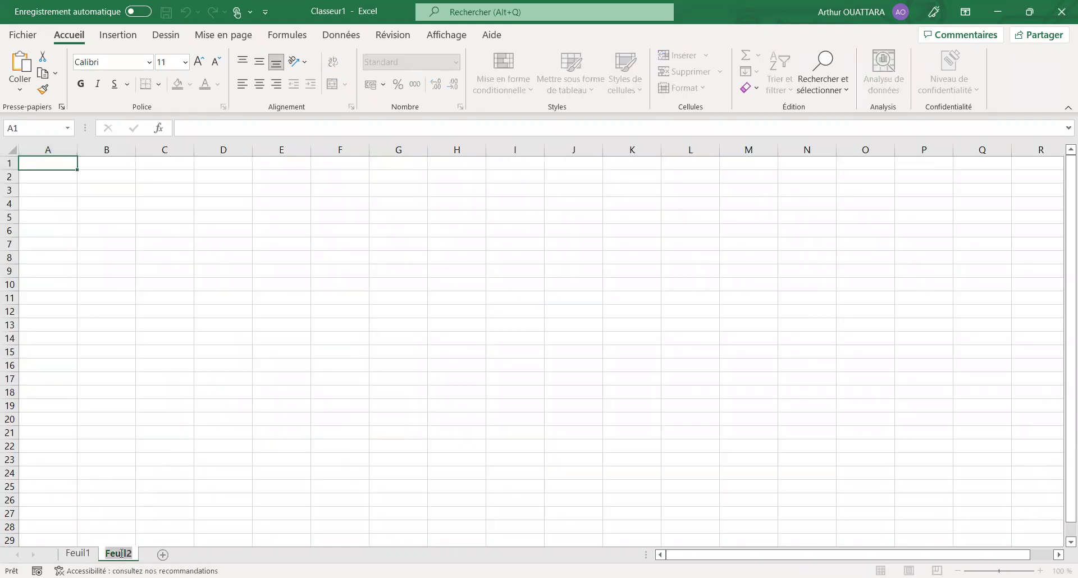
type("quantitative")
key("Return")
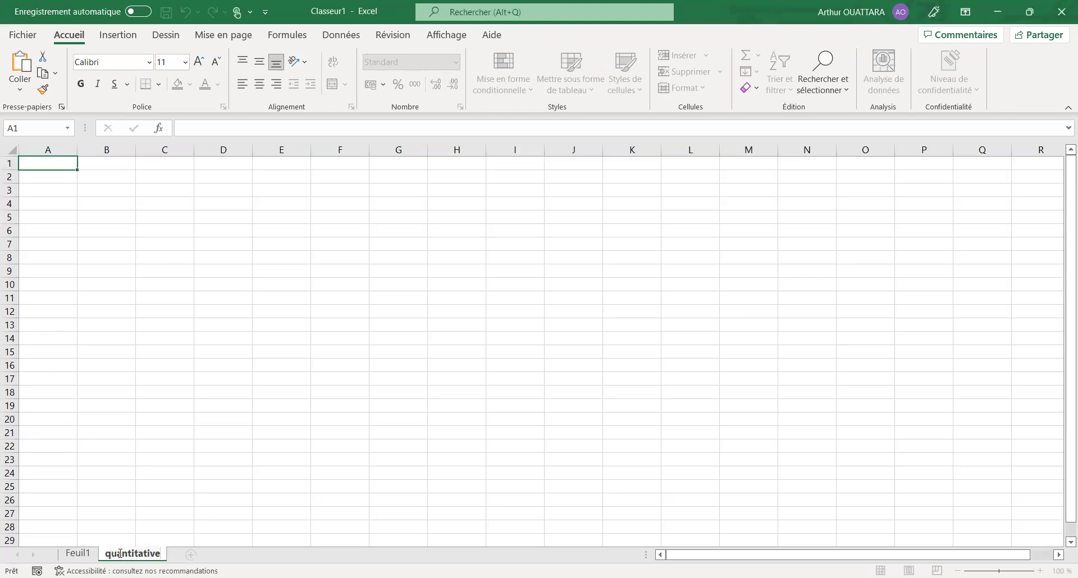
left_click(109, 488)
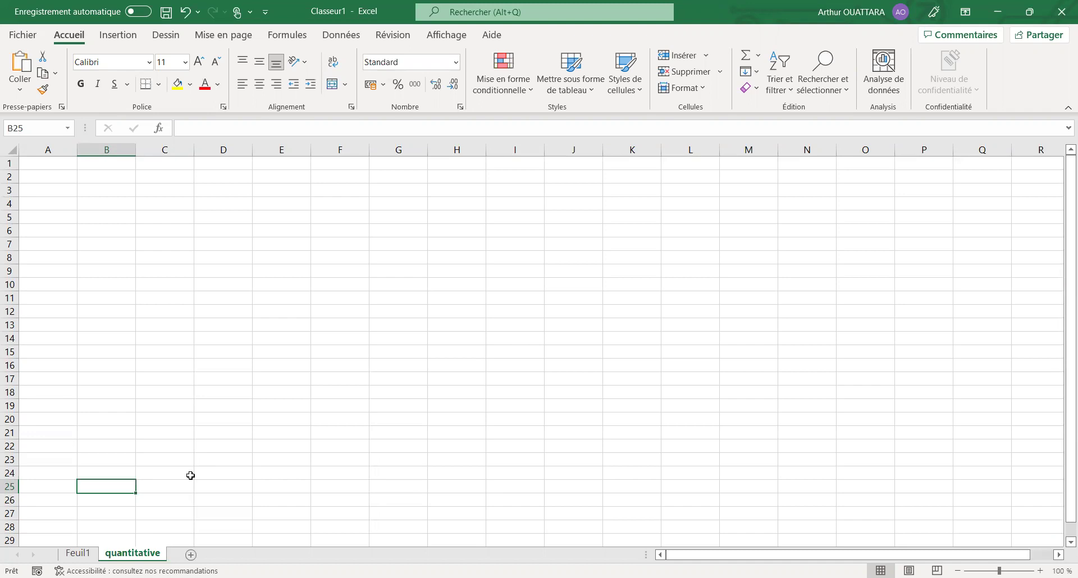
left_click(77, 553)
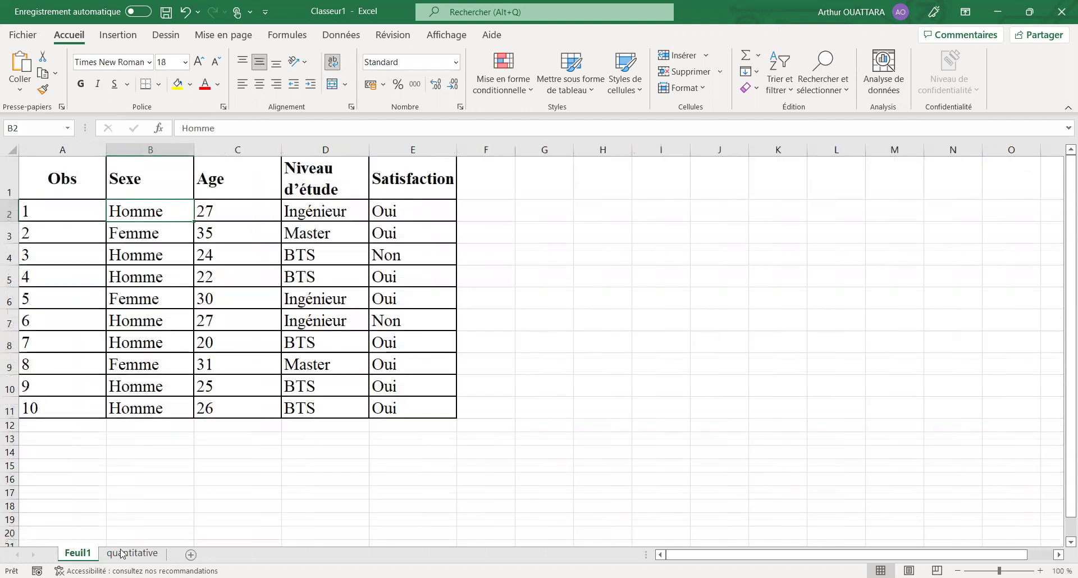
left_click(238, 149)
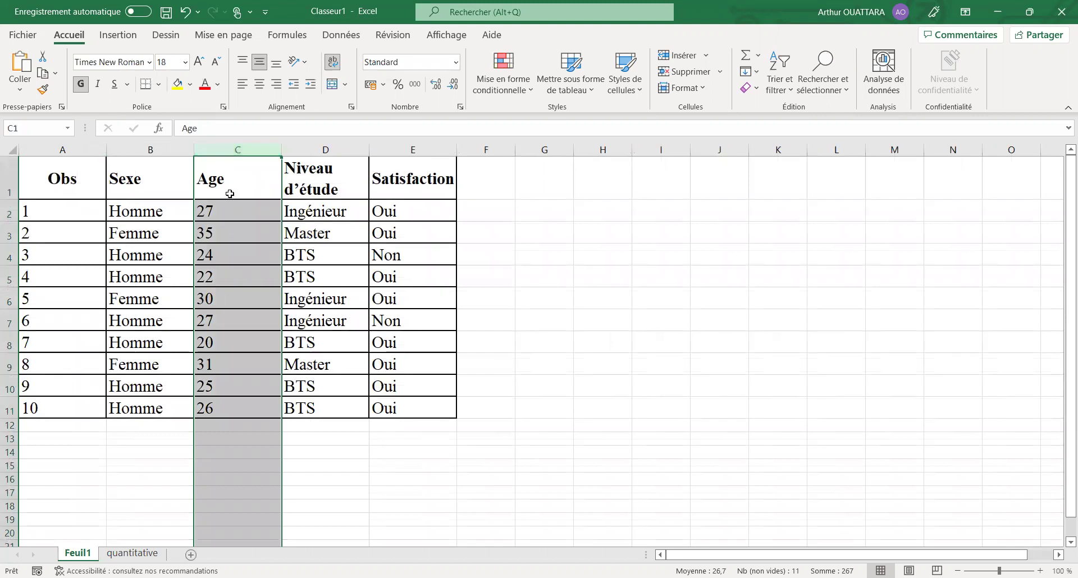
left_click(150, 149)
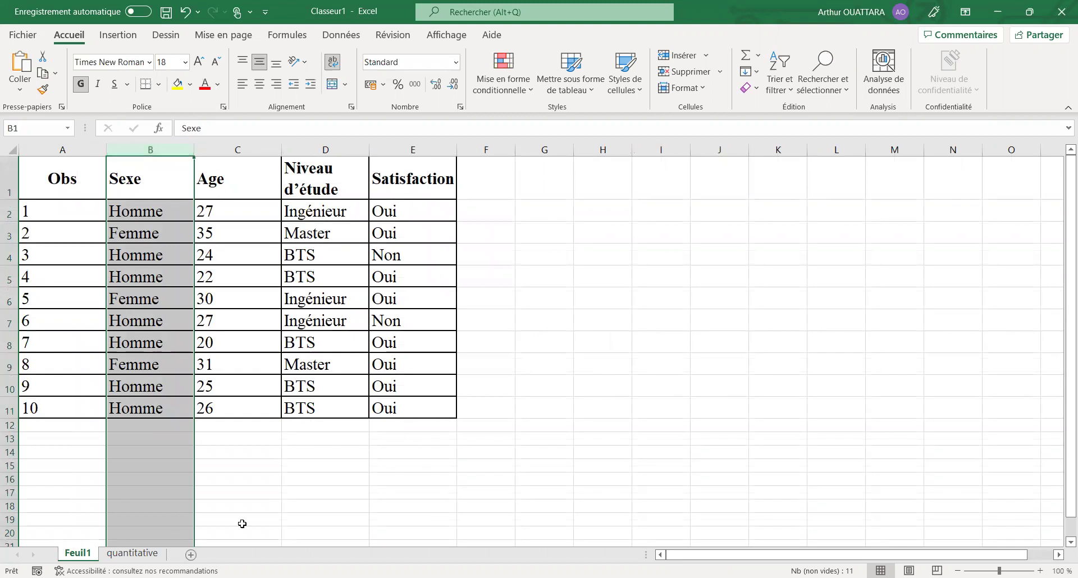
left_click(284, 501)
left_click(147, 554)
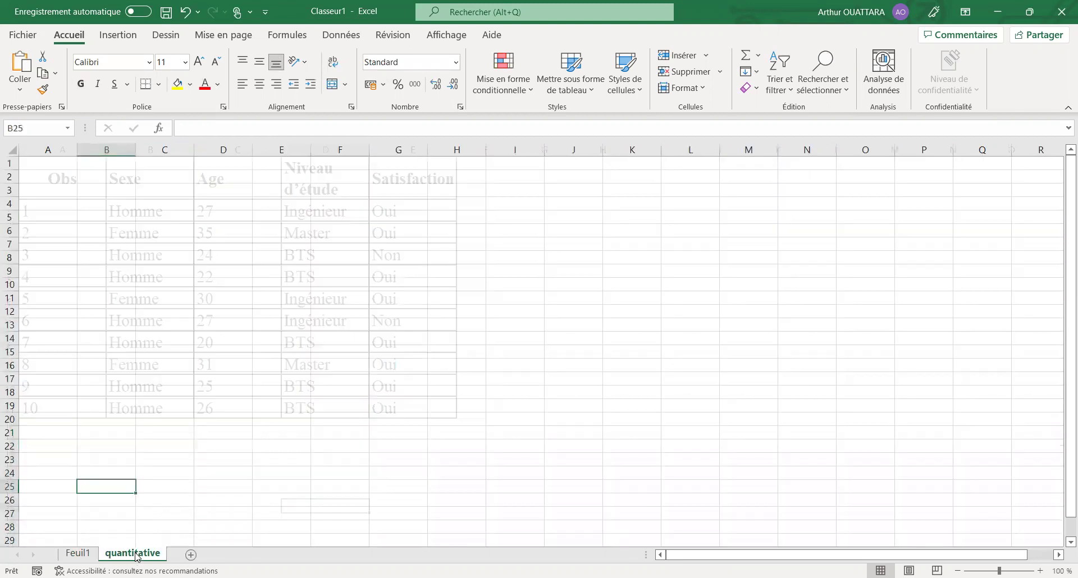
left_click(81, 555)
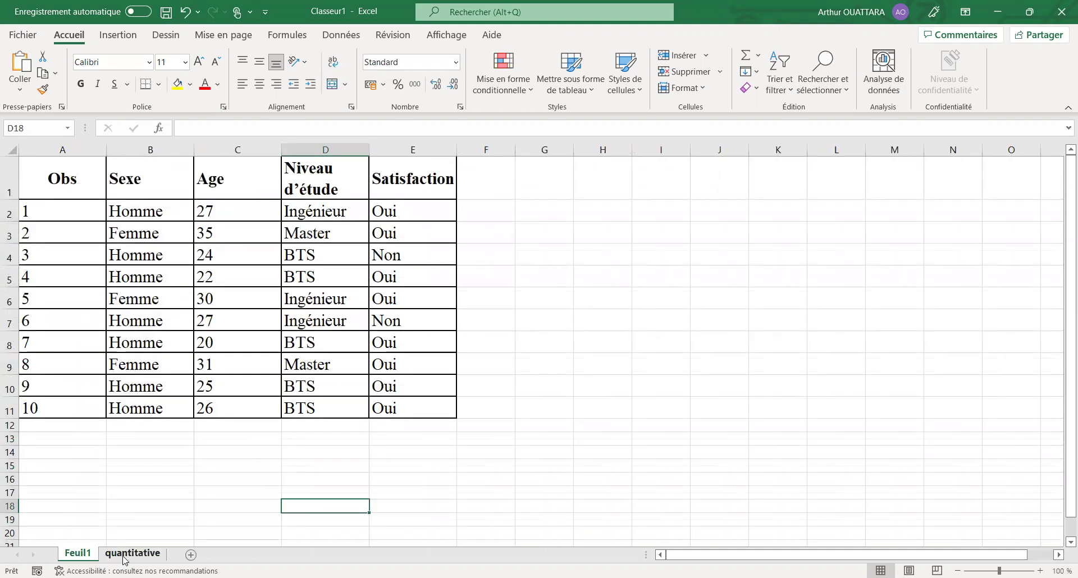
On the quantitative sheet, enlarge the display to 120 % and enter the label "Médiane" in cell A4.
left_click(125, 556)
left_click(1040, 571)
left_click(1040, 572)
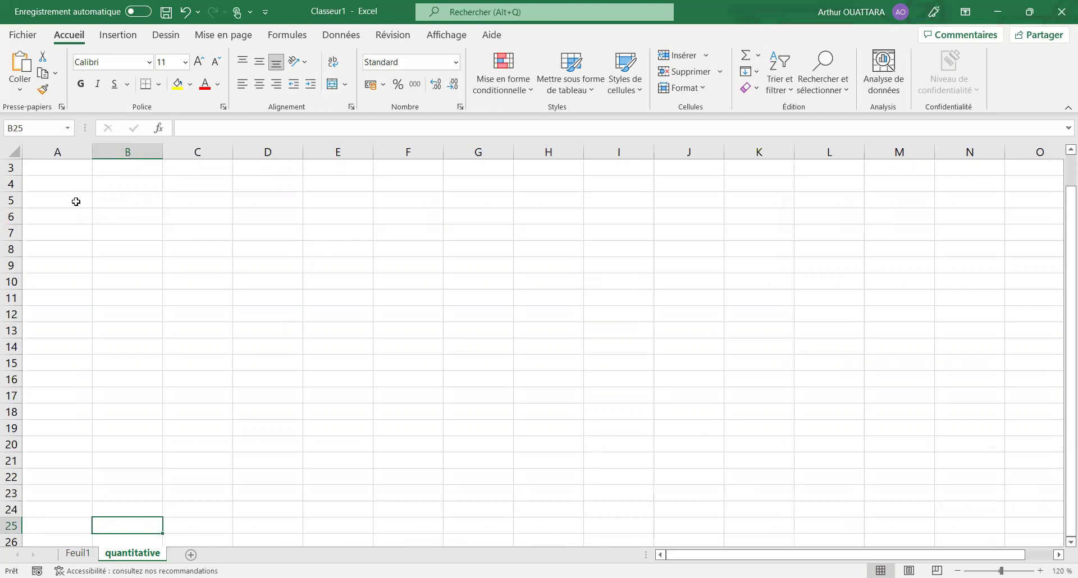
left_click(63, 187)
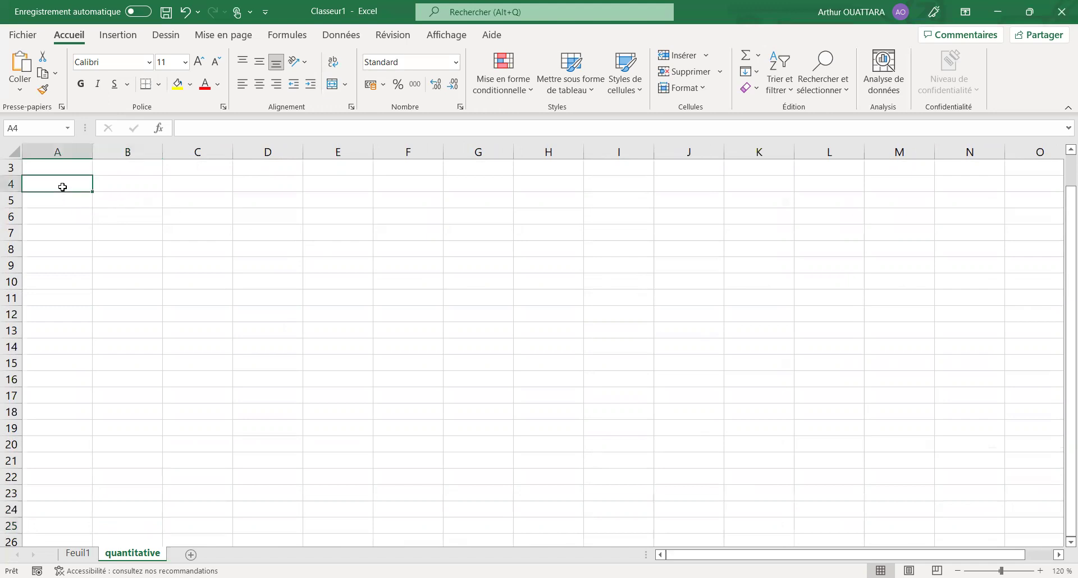
type("M")
type("2DINAE")
key("BackSpace")
key("BackSpace")
key("BackSpace")
key("BackSpace")
key("BackSpace")
key("BackSpace")
type("édiane")
key("ctrl+Return")
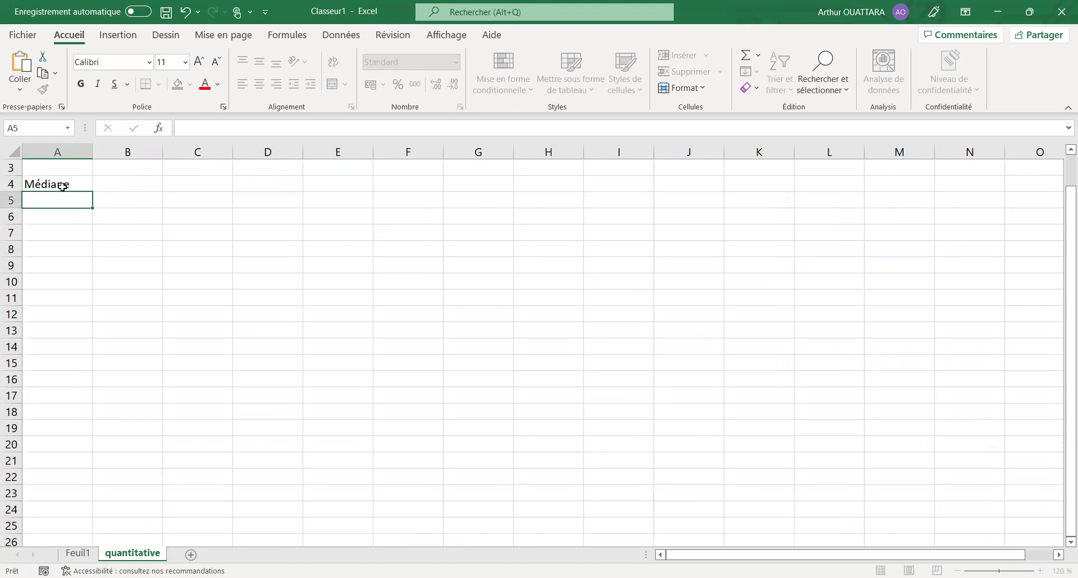
key("Return")
Enter the labels "Mode" in A5 and "Moyenne" in A6.
type("Mde")
key("BackSpace")
key("BackSpace")
type("ode")
key("Return")
type("Moyenne")
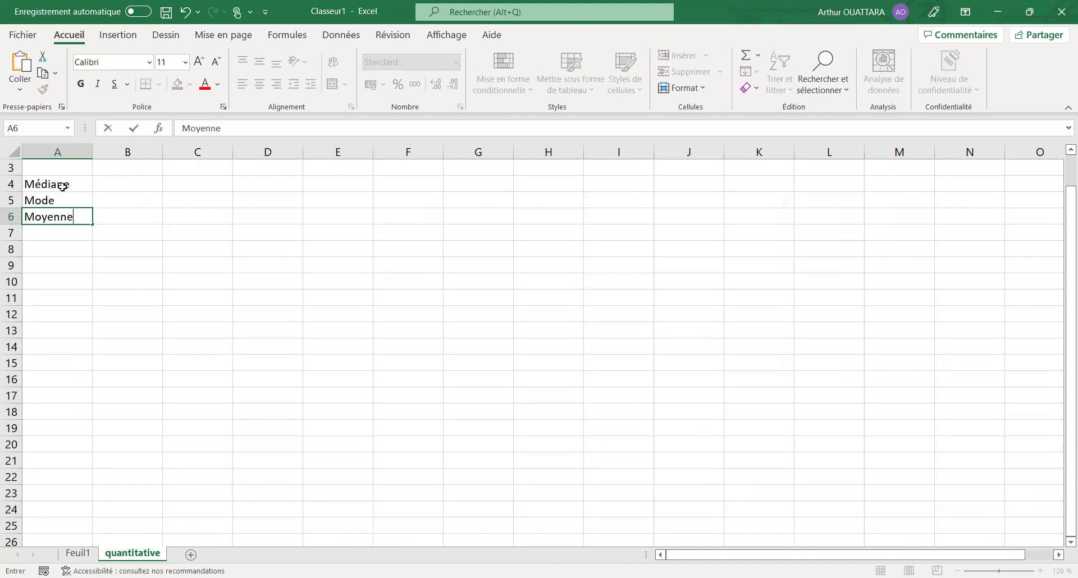
key("Return")
Leave row 7 empty and enter the labels "Etendue" in A8 and "Ecart moyen" in A9.
key("Return")
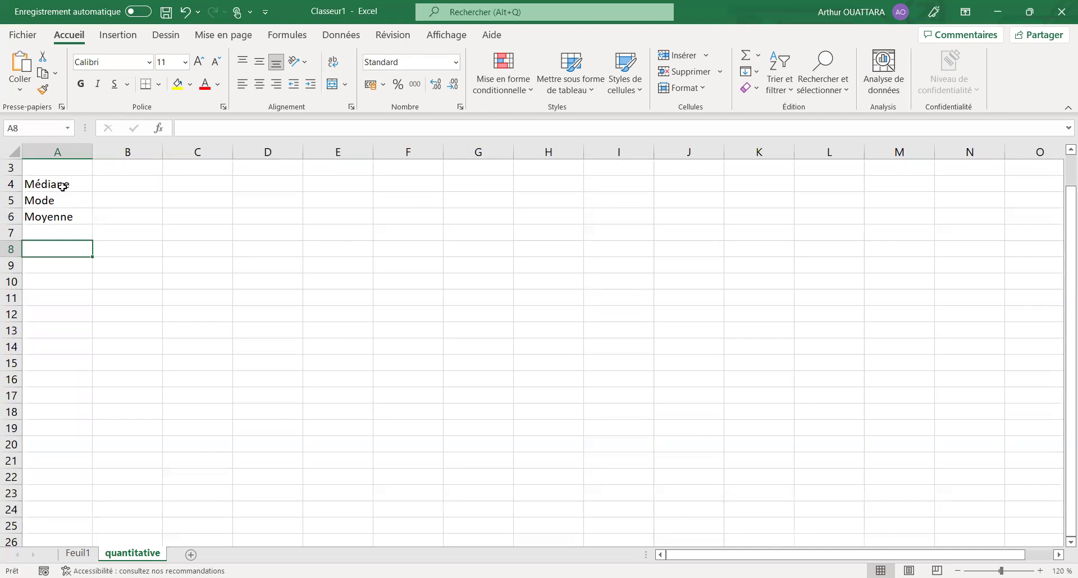
type("Etend")
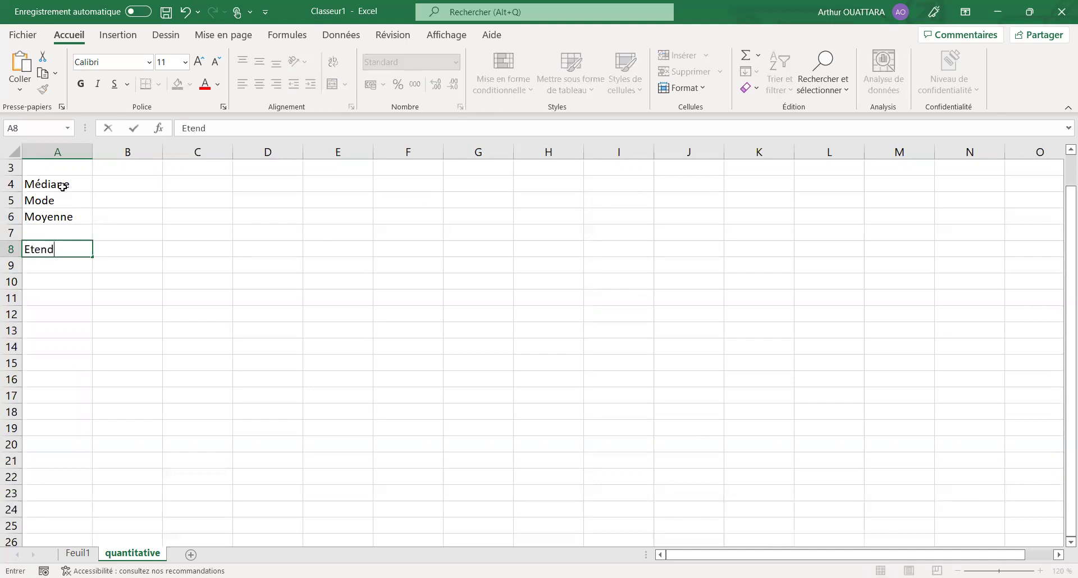
type("ue")
key("Return")
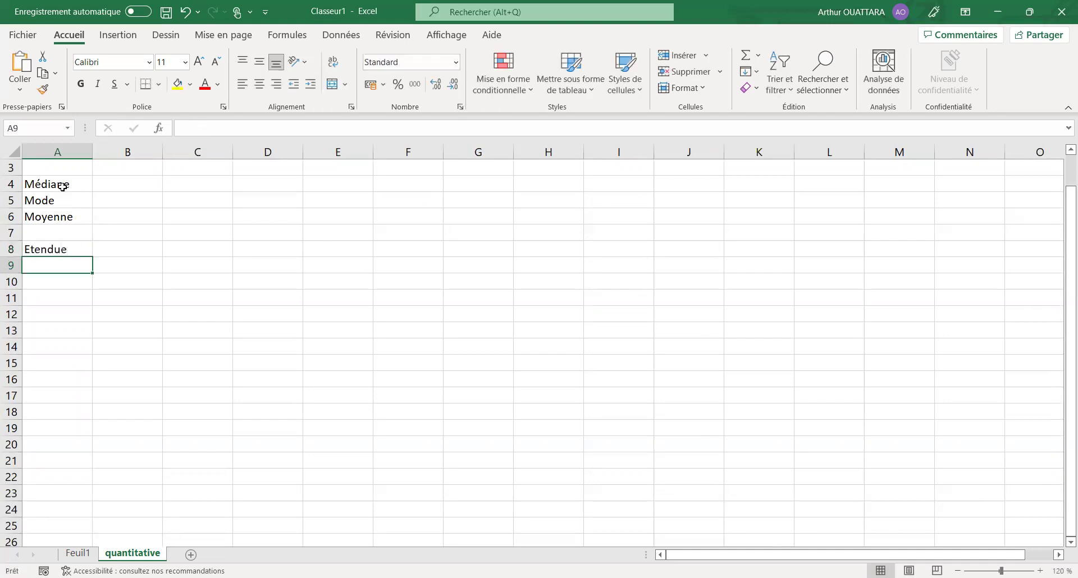
type("Ec")
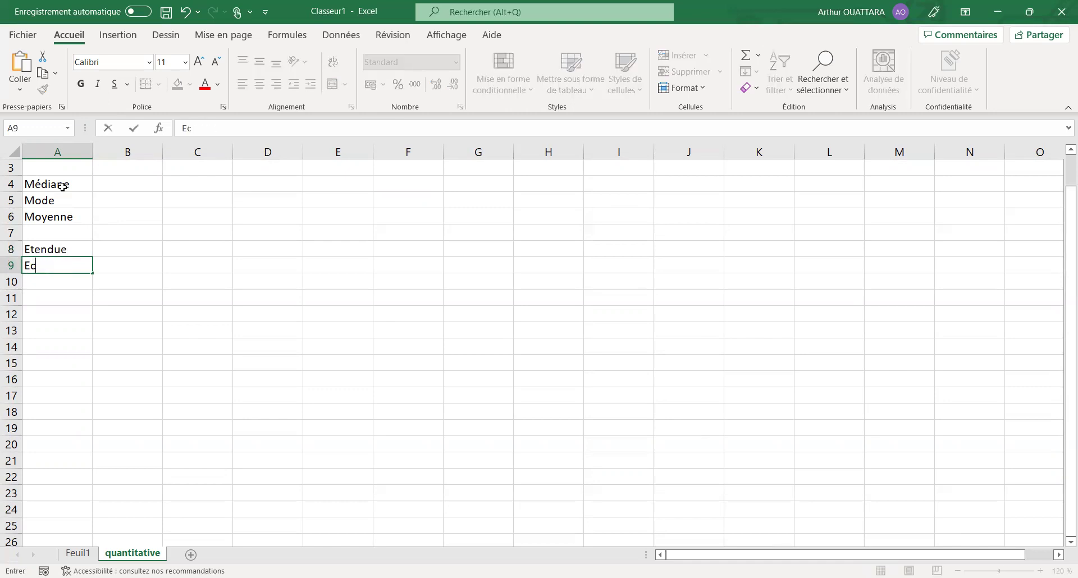
type("art moyen")
key("Return")
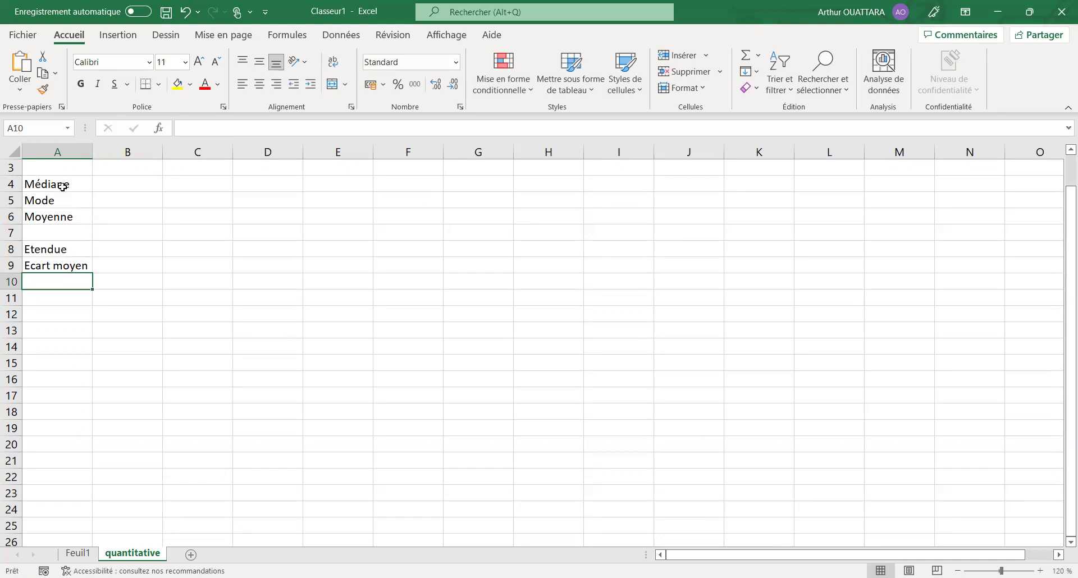
Enter the labels "Variance" in A10 and "Ecart-type" in A11.
type("Variance")
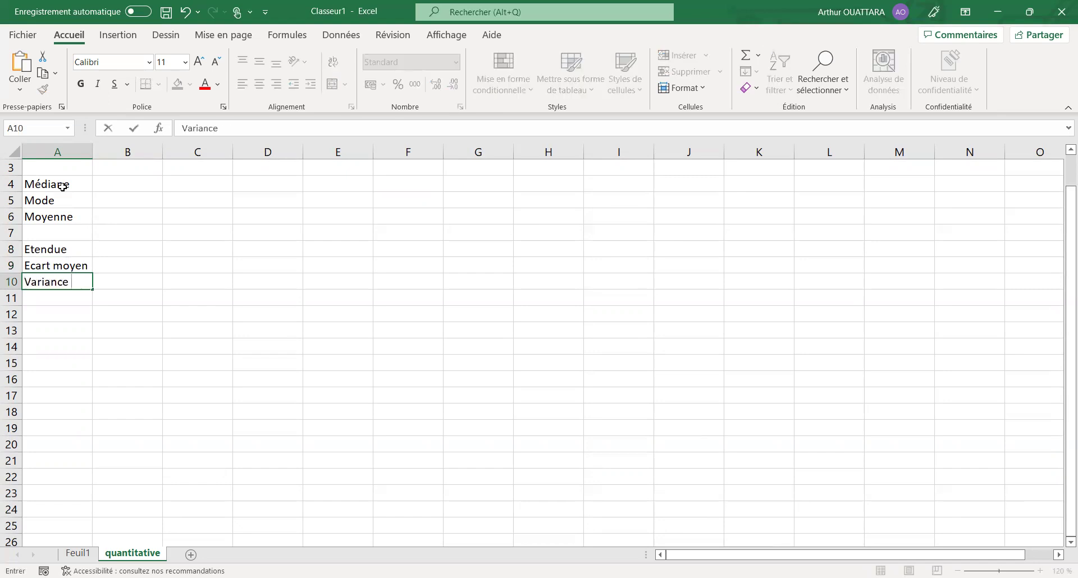
key("Return")
type("Ecart")
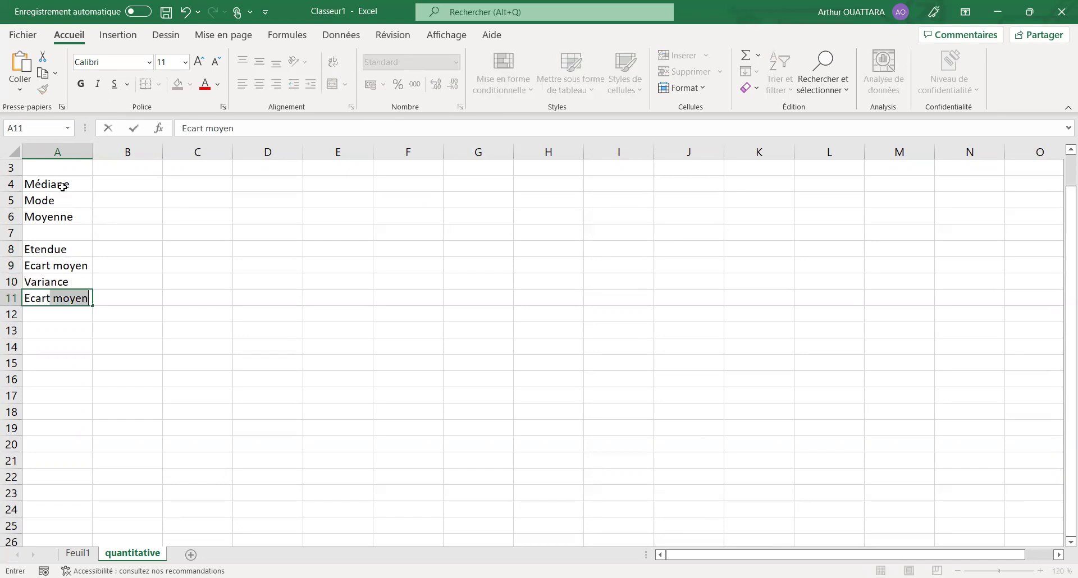
type("-type")
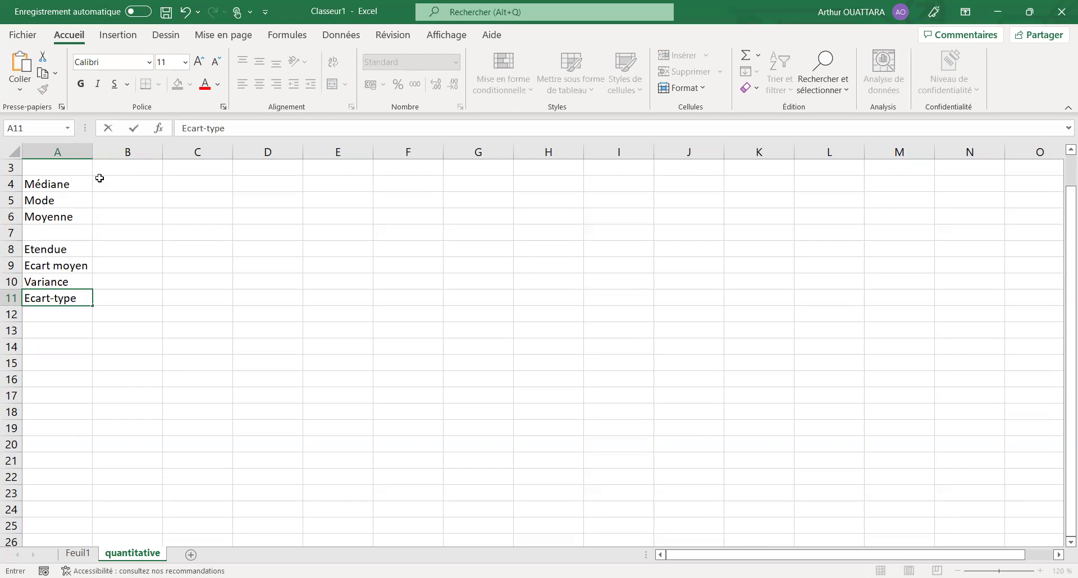
In B4, calculate the median of the ages with the MEDIANE function over the whole column C of Feuil1.
left_click(124, 186)
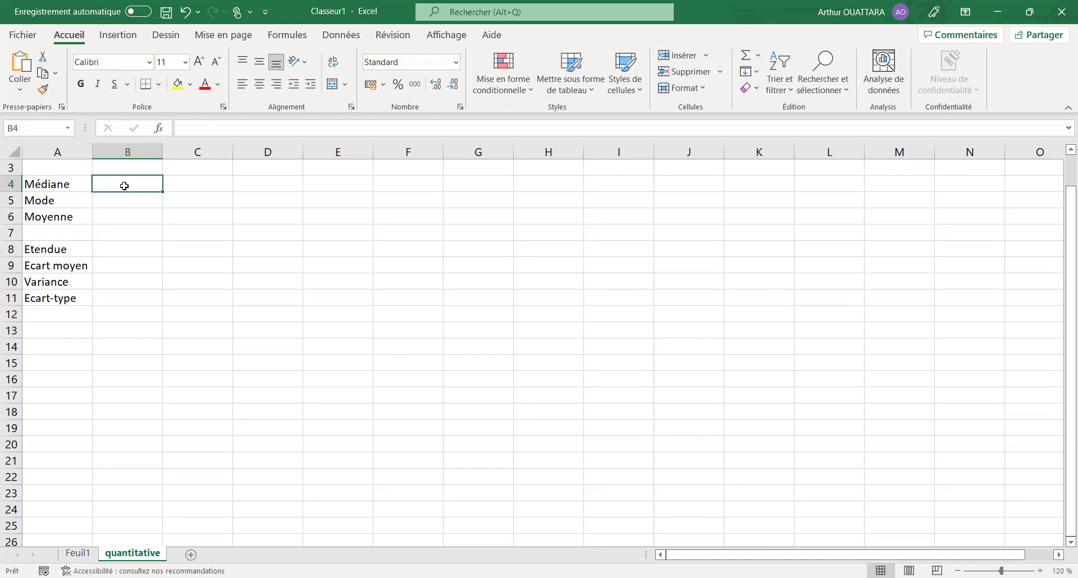
type("=m")
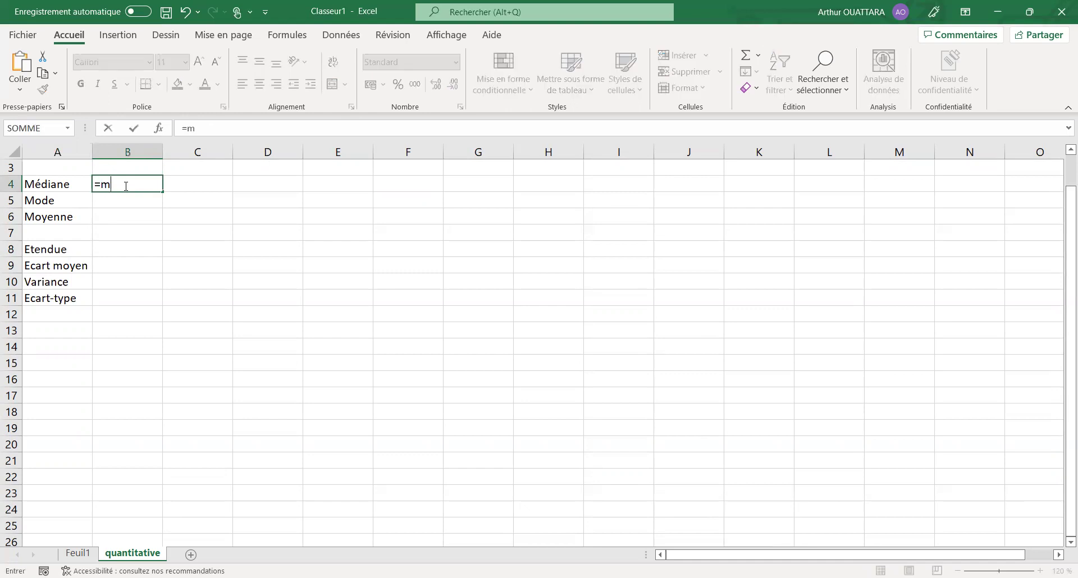
type("edia")
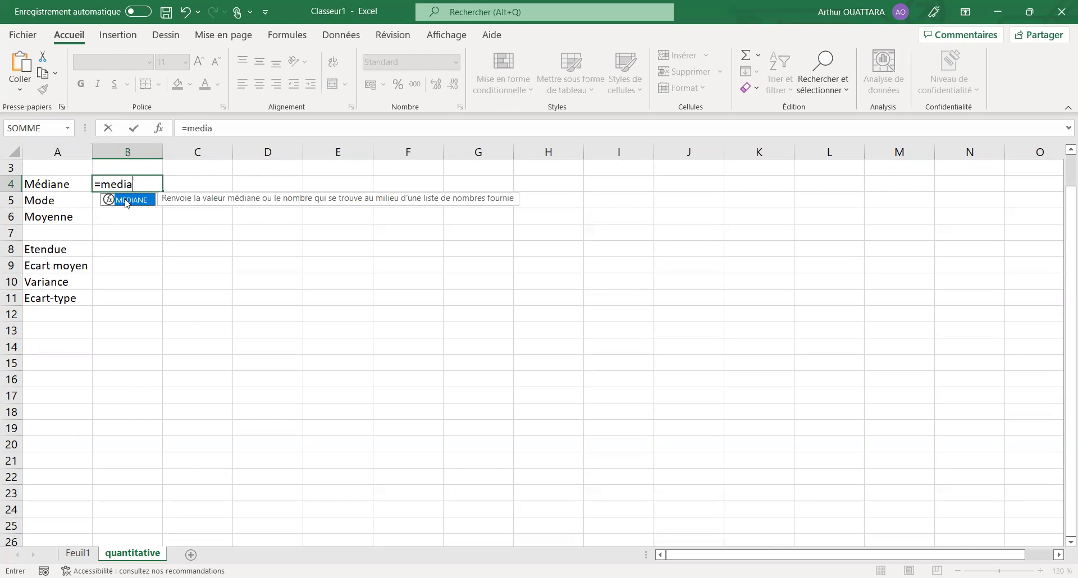
double_click(126, 203)
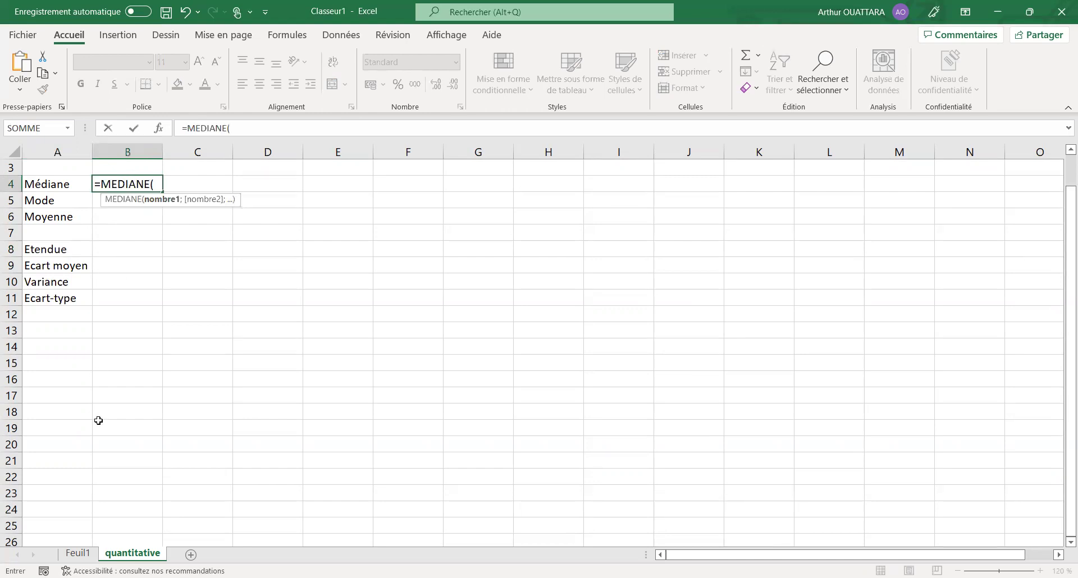
left_click(75, 551)
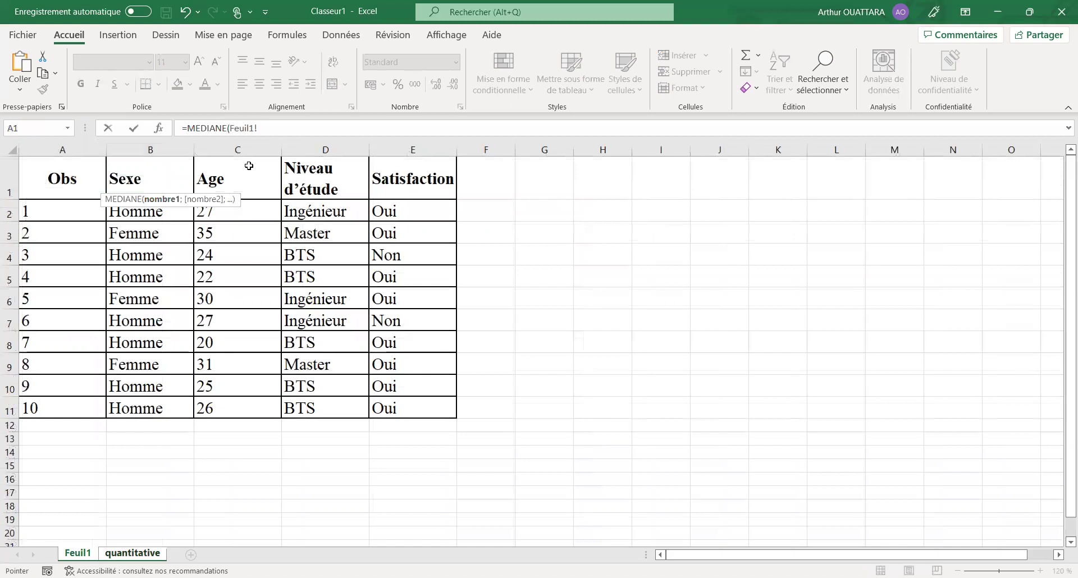
left_click(240, 150)
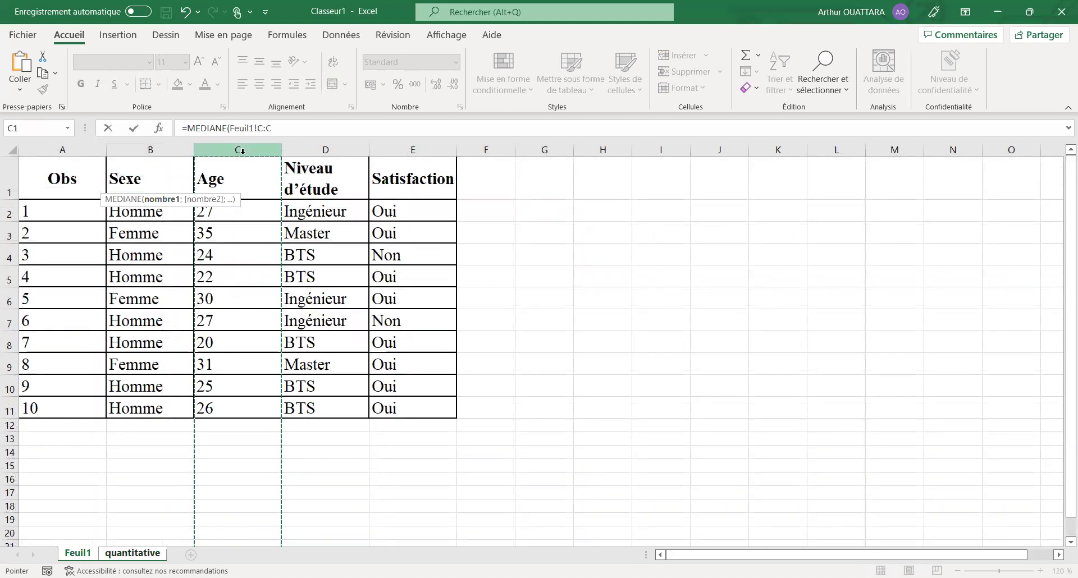
key("Return")
In B5, calculate the mode of the ages with the MODE function over the whole column C of Feuil1.
type("=")
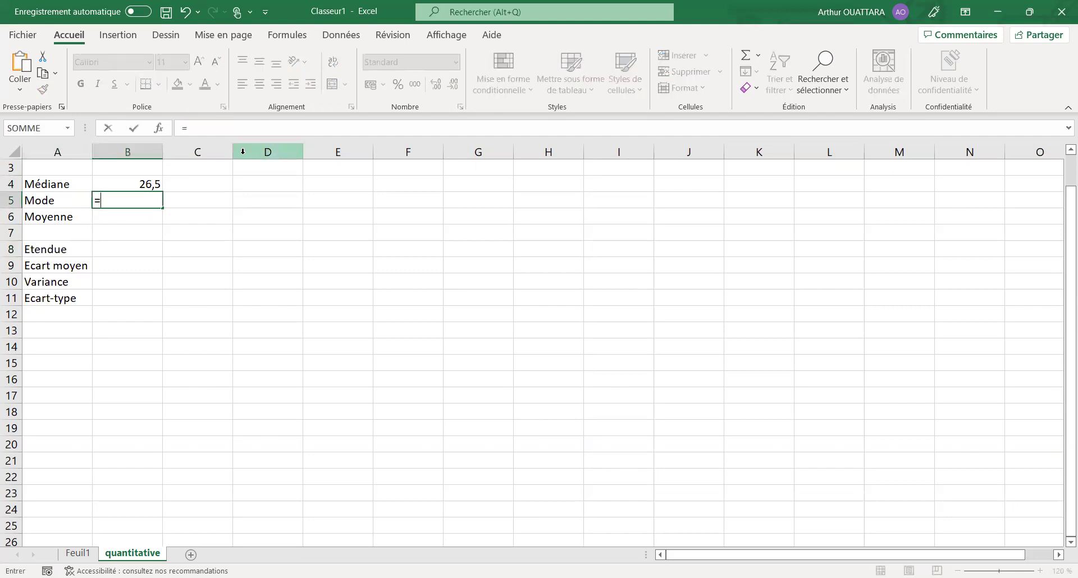
type("mode")
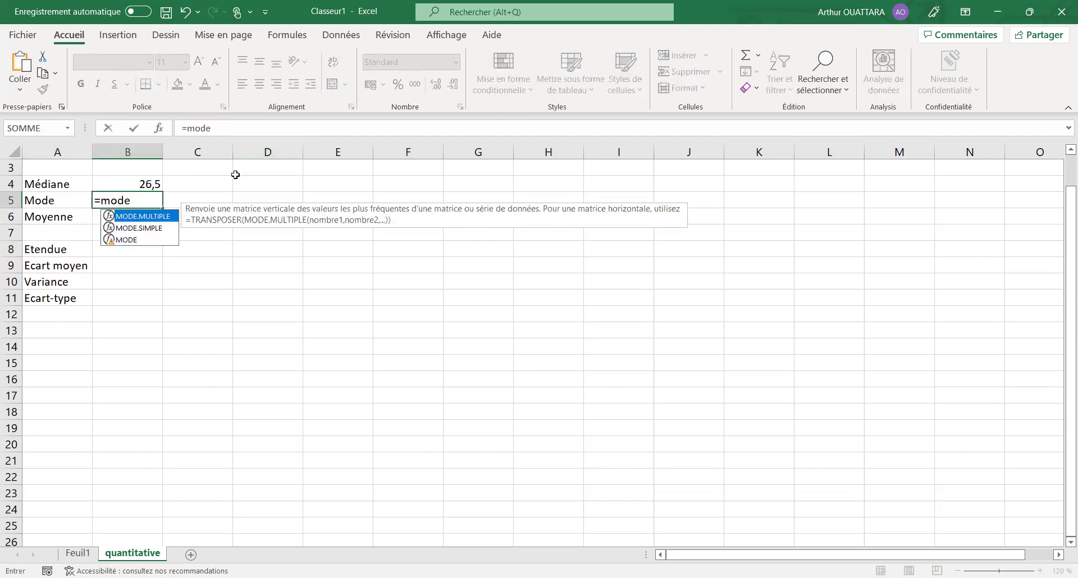
left_click(128, 240)
key("Tab")
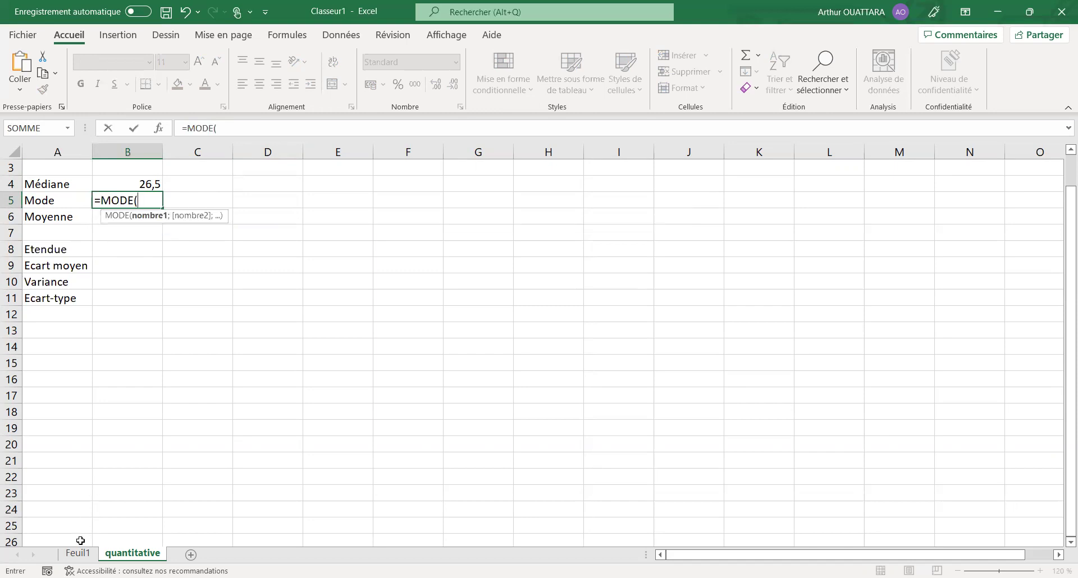
left_click(78, 553)
left_click(151, 149)
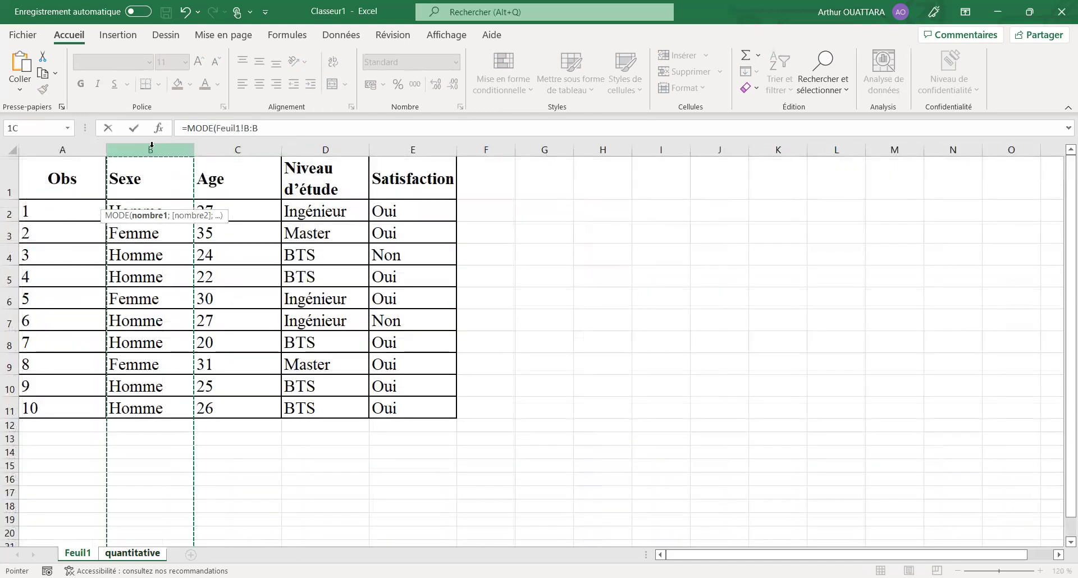
left_click(230, 147)
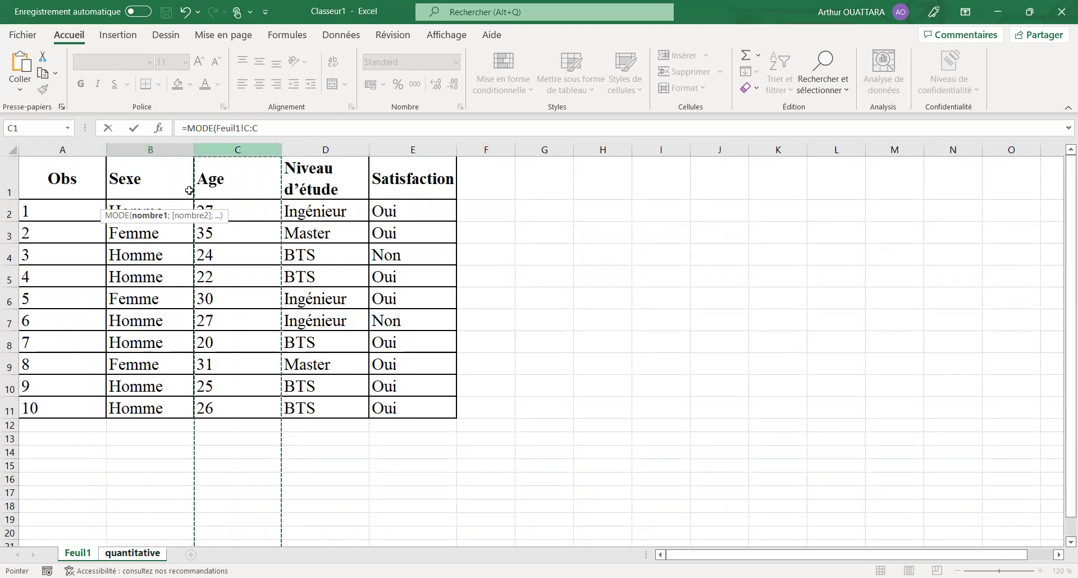
key("Return")
In B6, calculate the mean of the ages with the MOYENNE function over the whole column C of Feuil1.
type("=")
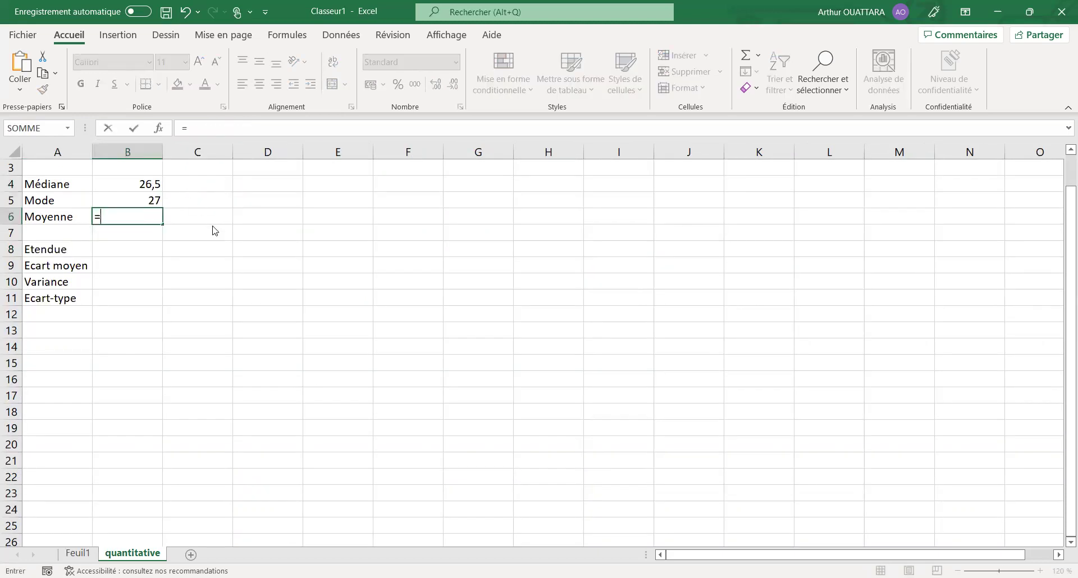
type("moy")
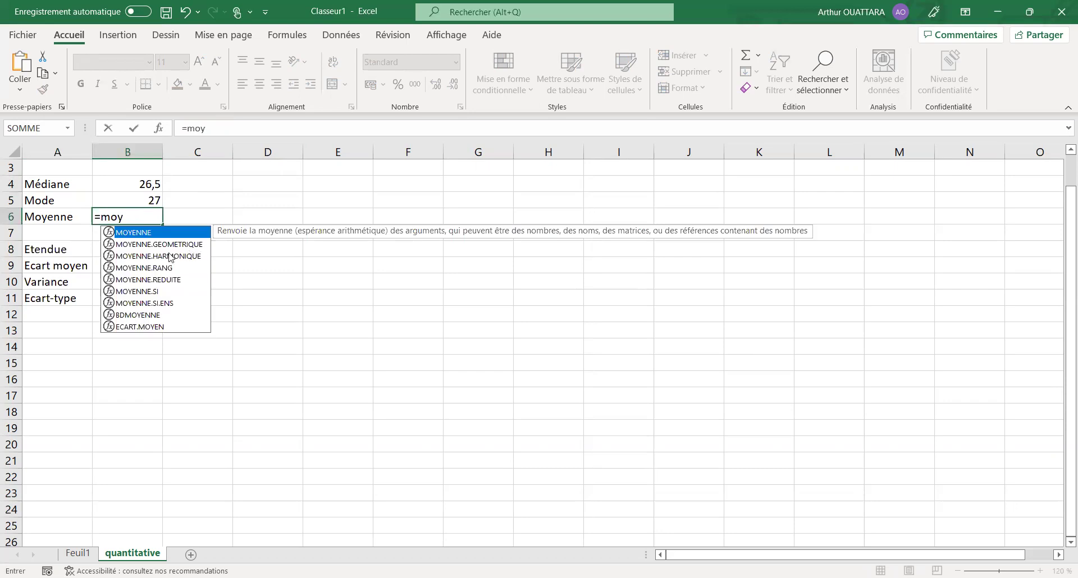
double_click(136, 232)
left_click(77, 553)
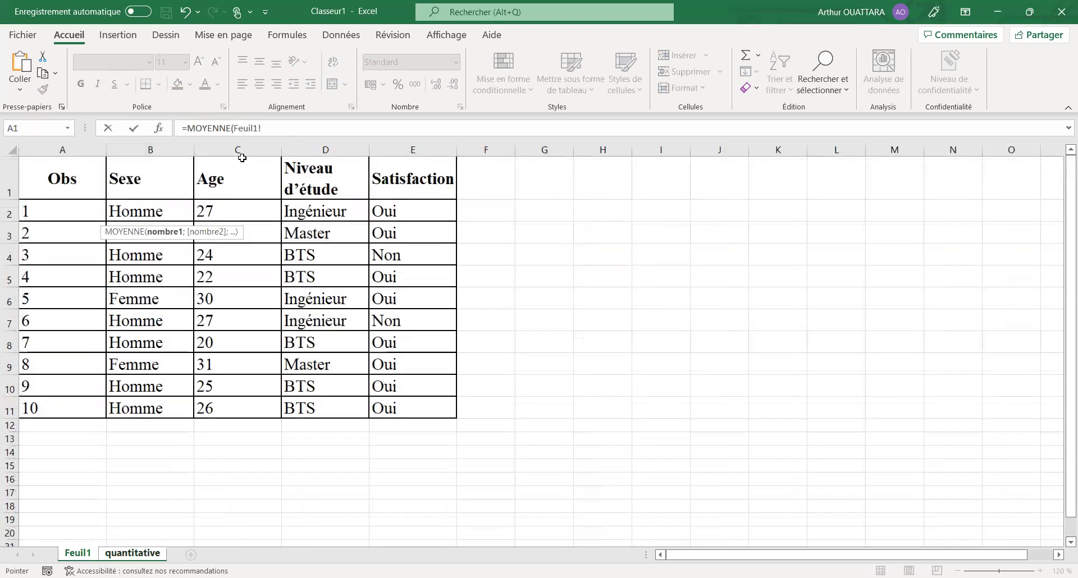
left_click(242, 153)
key("Return")
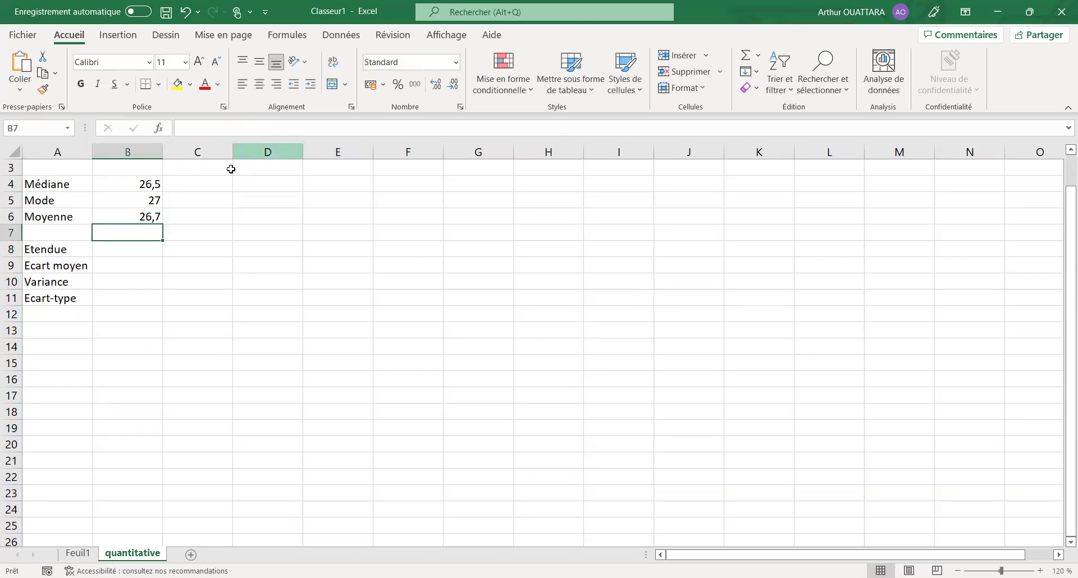
Insert two empty rows above the "Etendue" row.
left_click(147, 249)
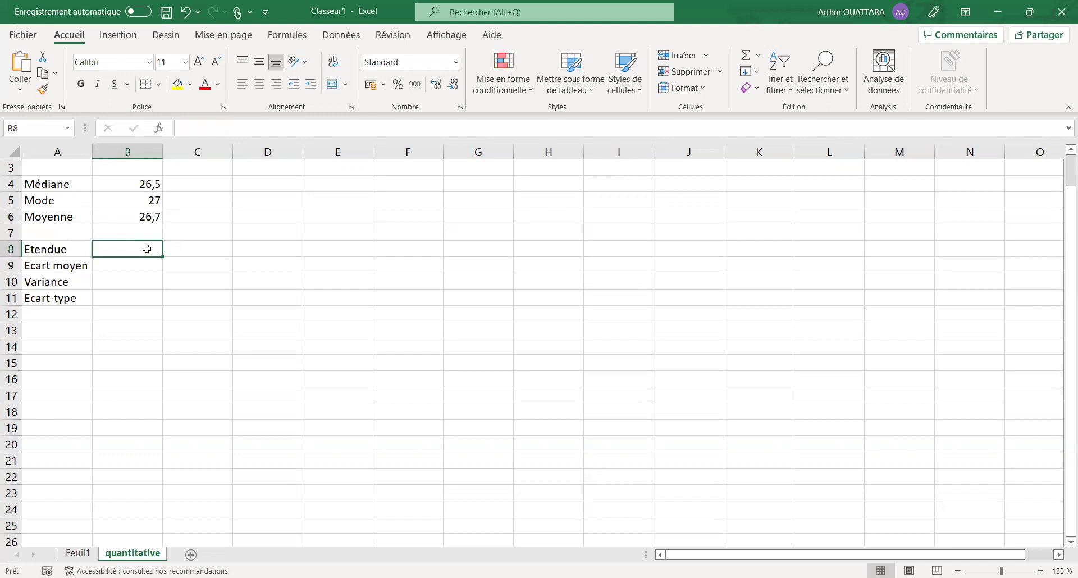
left_click(13, 248)
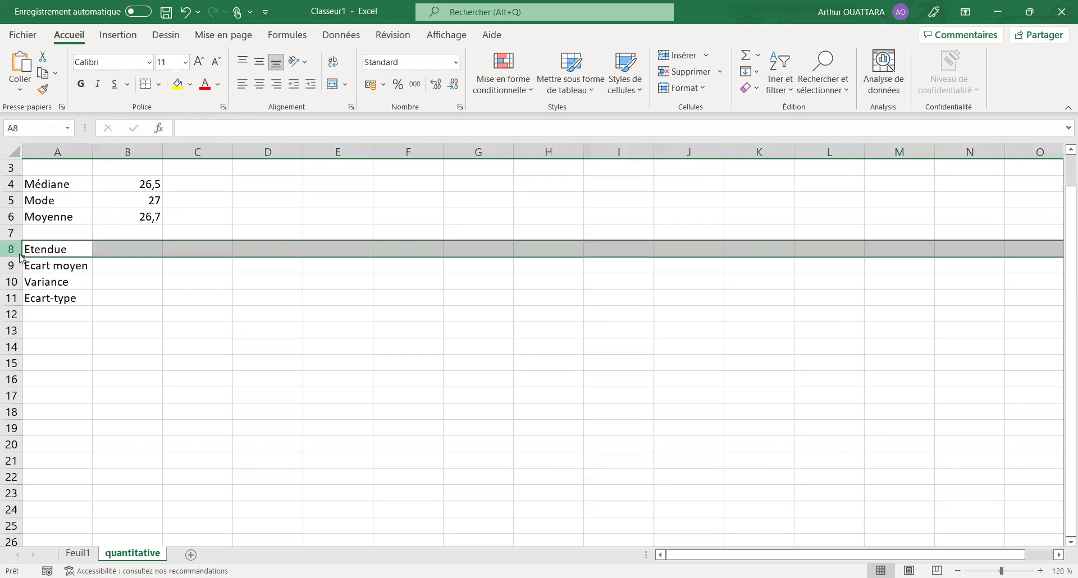
right_click(13, 249)
left_click(12, 248)
left_click_drag(8, 250, 9, 267)
right_click(9, 268)
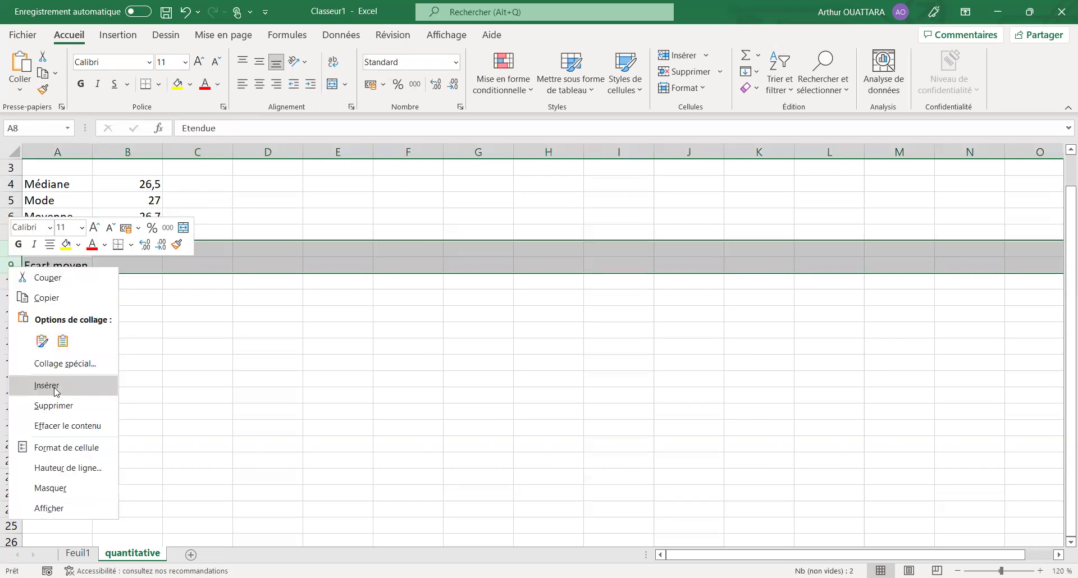
left_click(46, 385)
Enter the labels "Max" in A8 and "Min" in A9.
left_click(58, 249)
type("M")
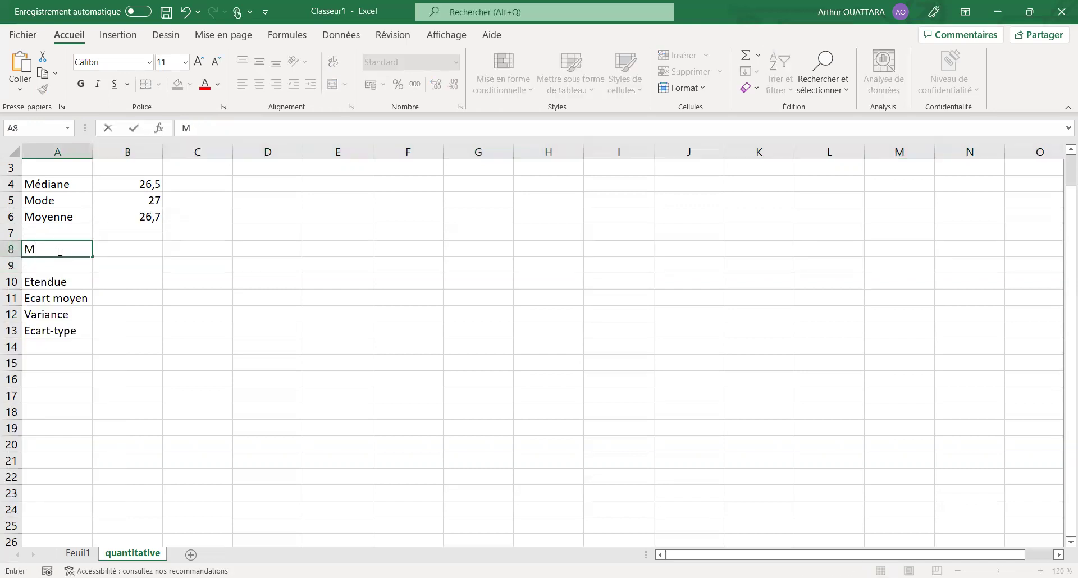
type("ax")
key("Return")
type("Ma")
key("BackSpace")
key("BackSpace")
type("in")
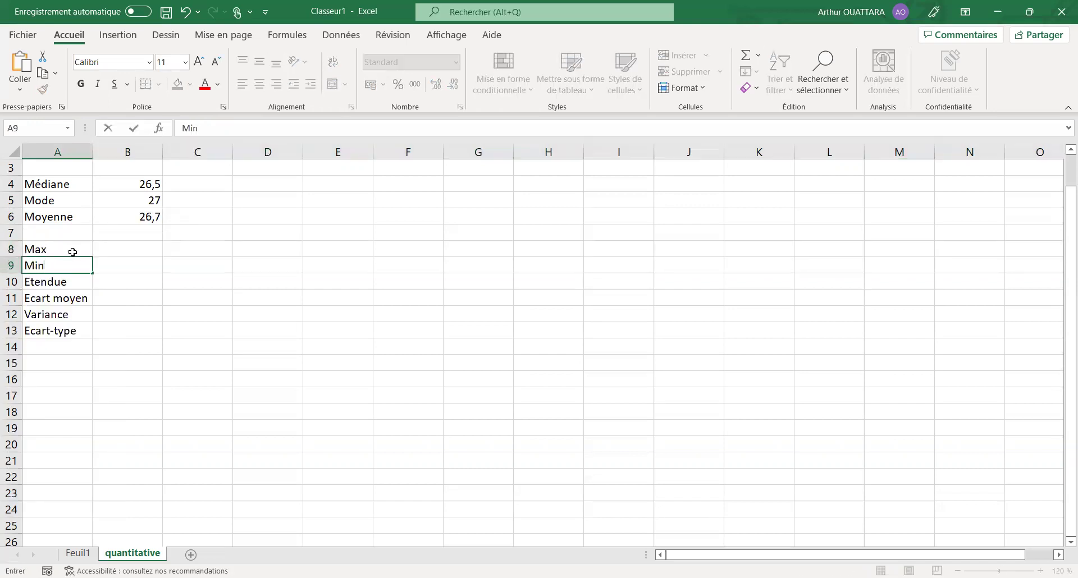
In B8, calculate the highest age with the MAX function over the whole column C of Feuil1.
left_click(120, 251)
type("=")
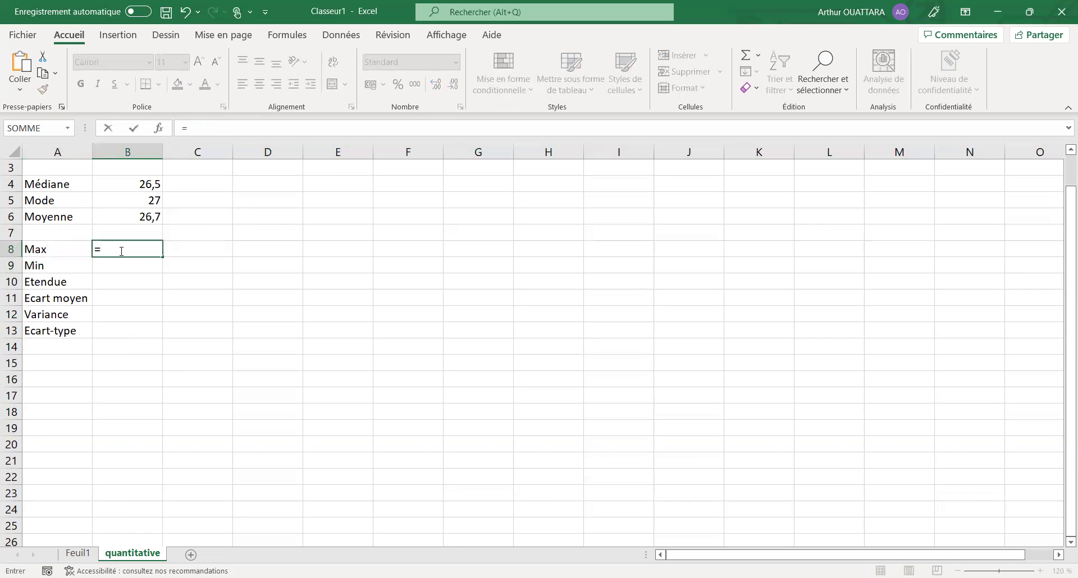
type("max")
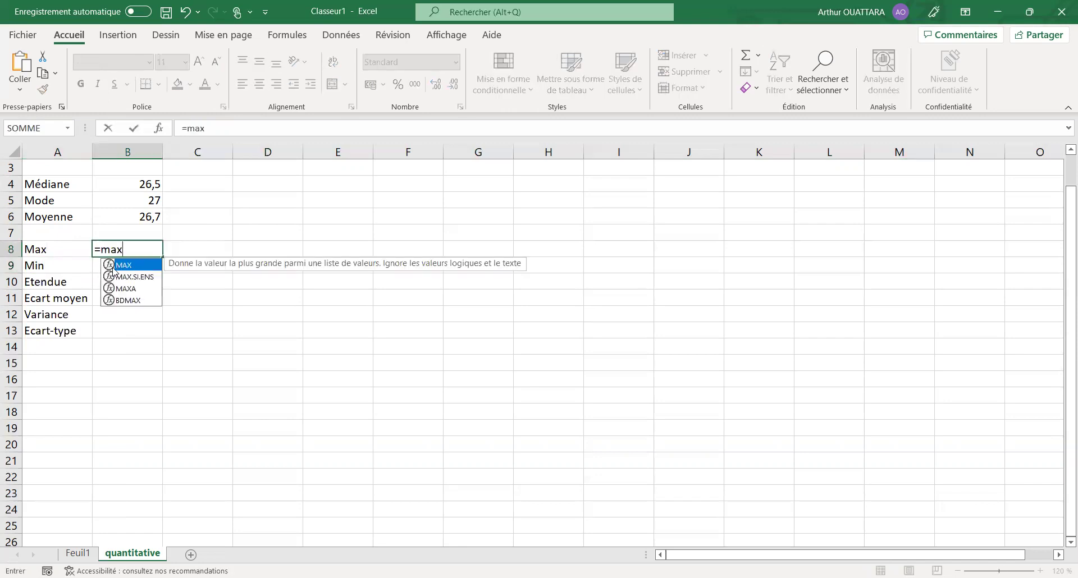
double_click(121, 269)
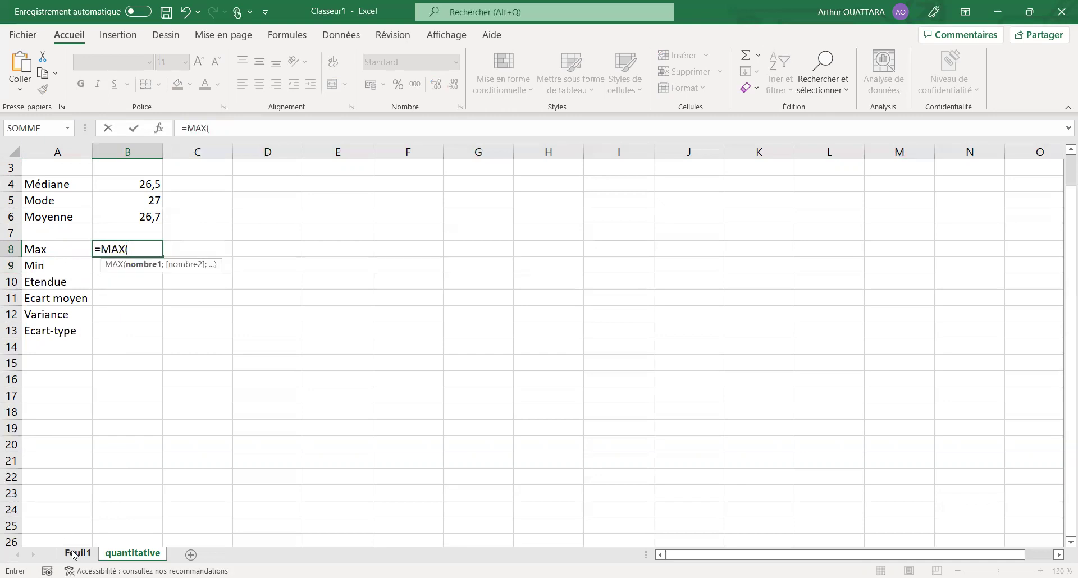
left_click(77, 553)
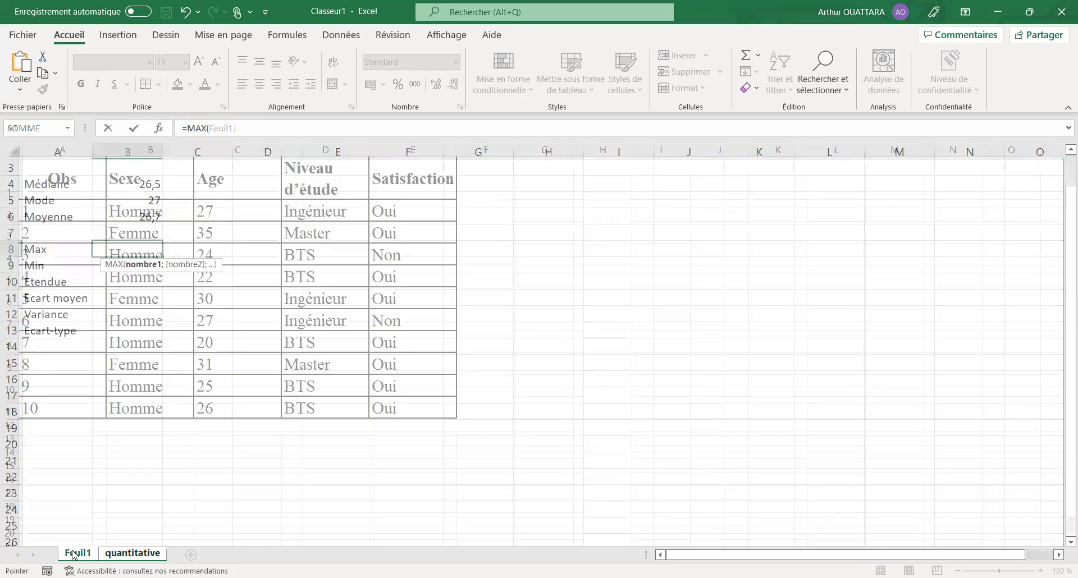
left_click(222, 148)
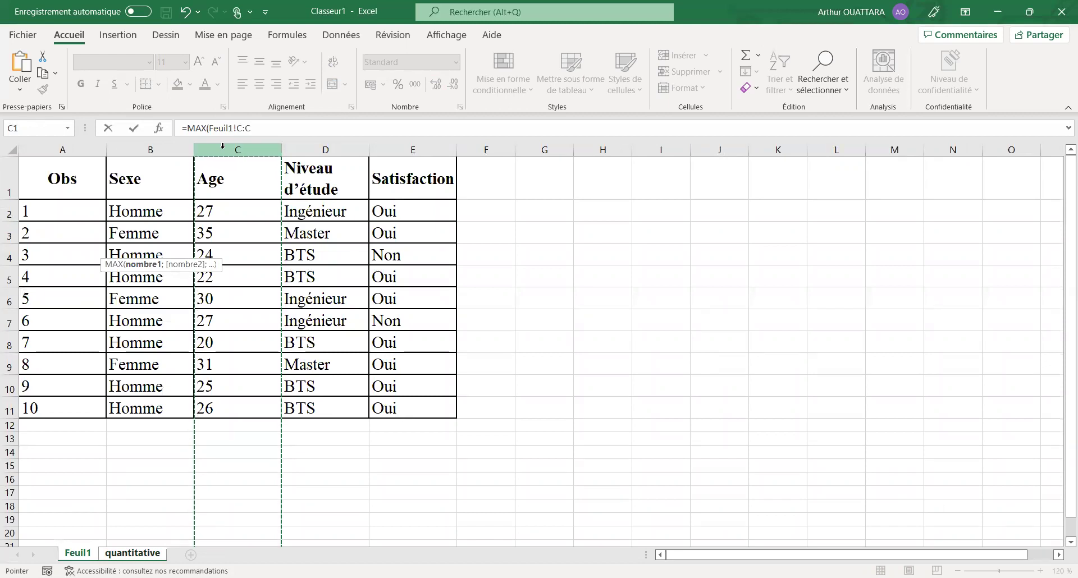
key("Return")
In B9, calculate the lowest age with the MIN function over the whole column C of Feuil1.
type("=")
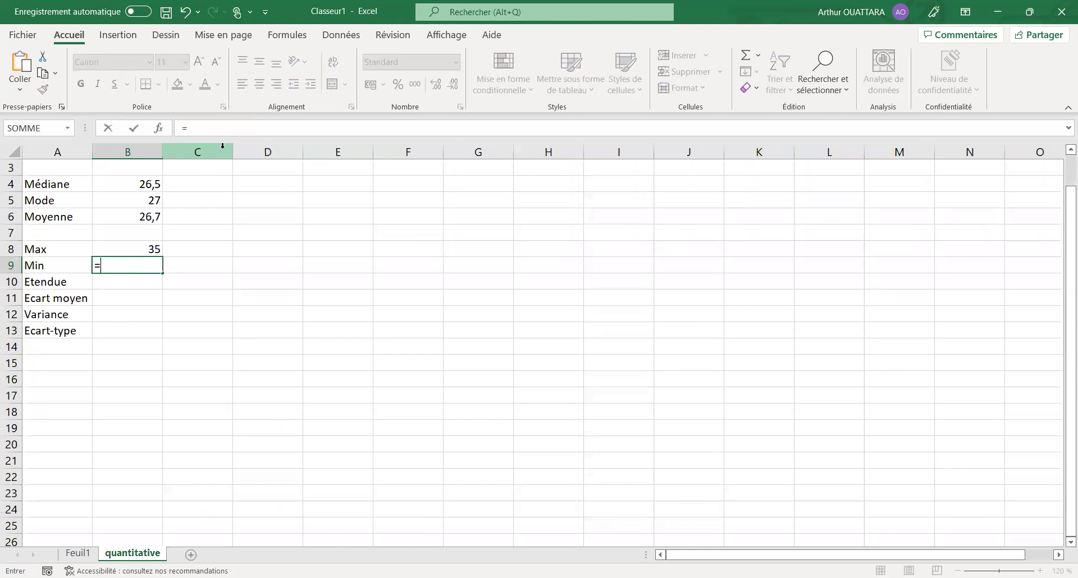
type("min")
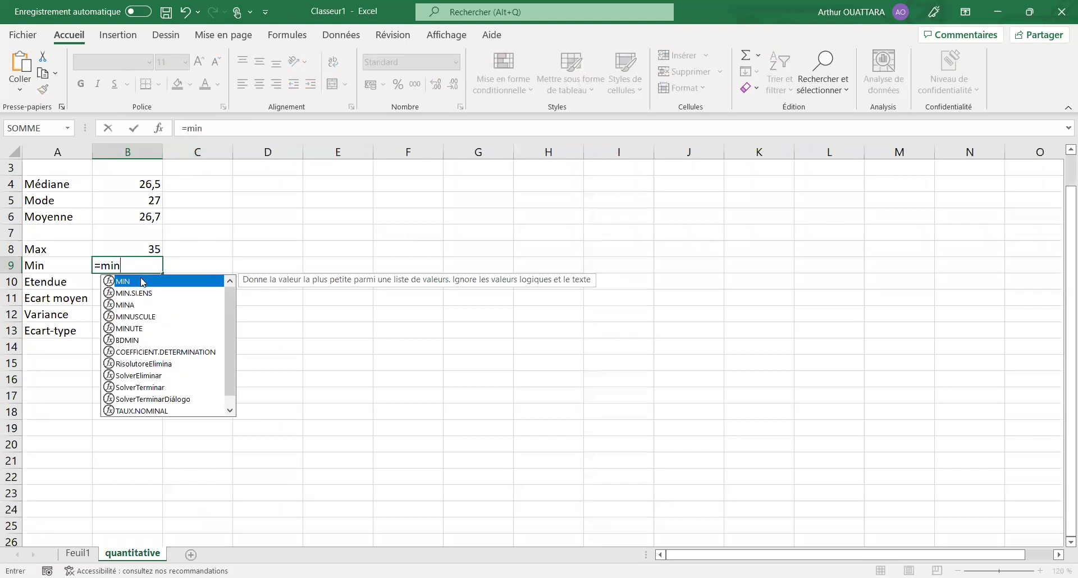
key("Tab")
left_click(77, 553)
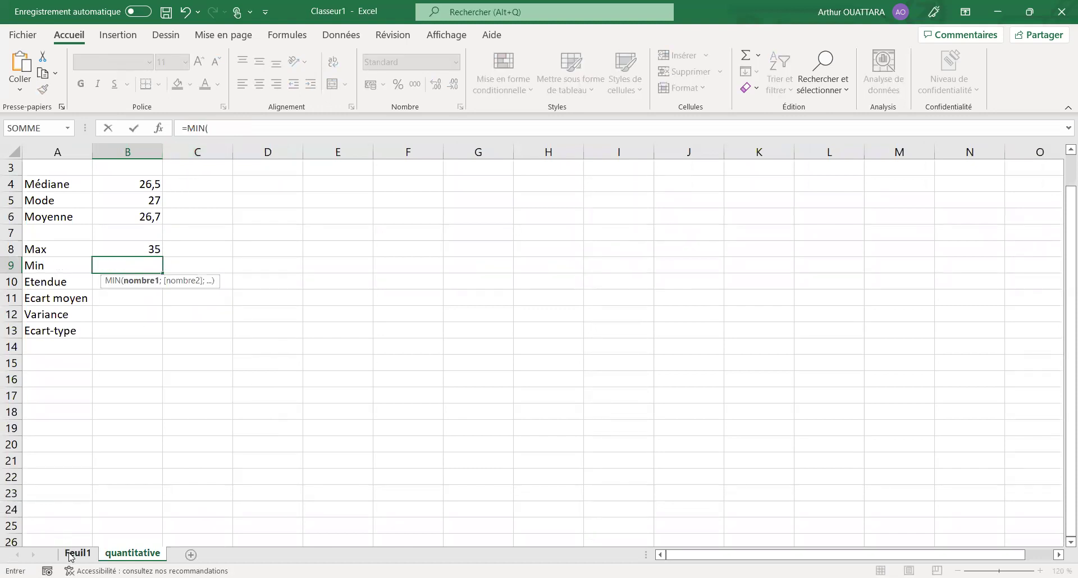
left_click(238, 147)
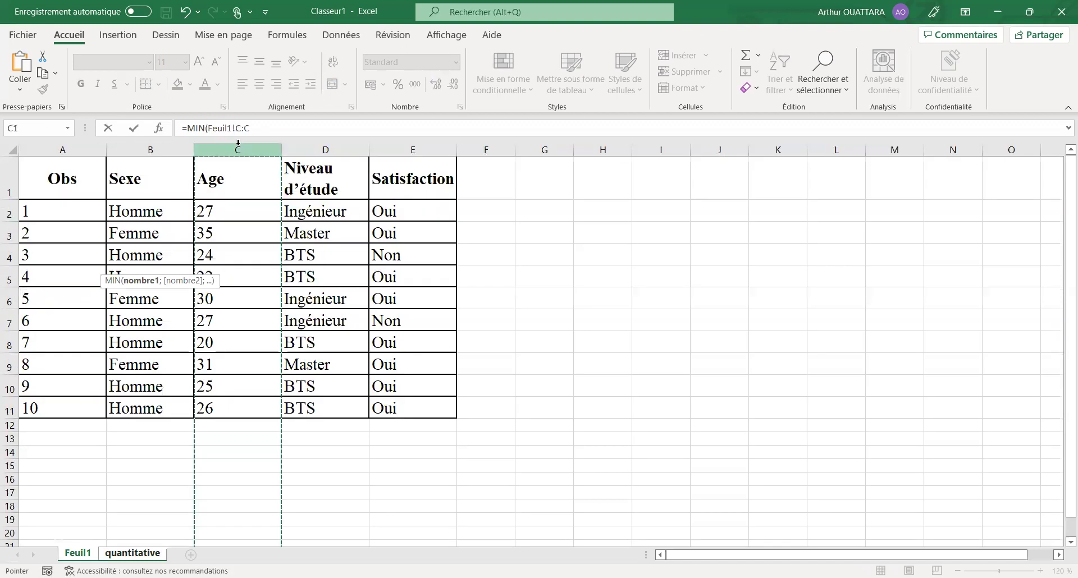
key("Return")
In B10, calculate the range by subtracting the minimum in B9 from the maximum in B8.
type("=")
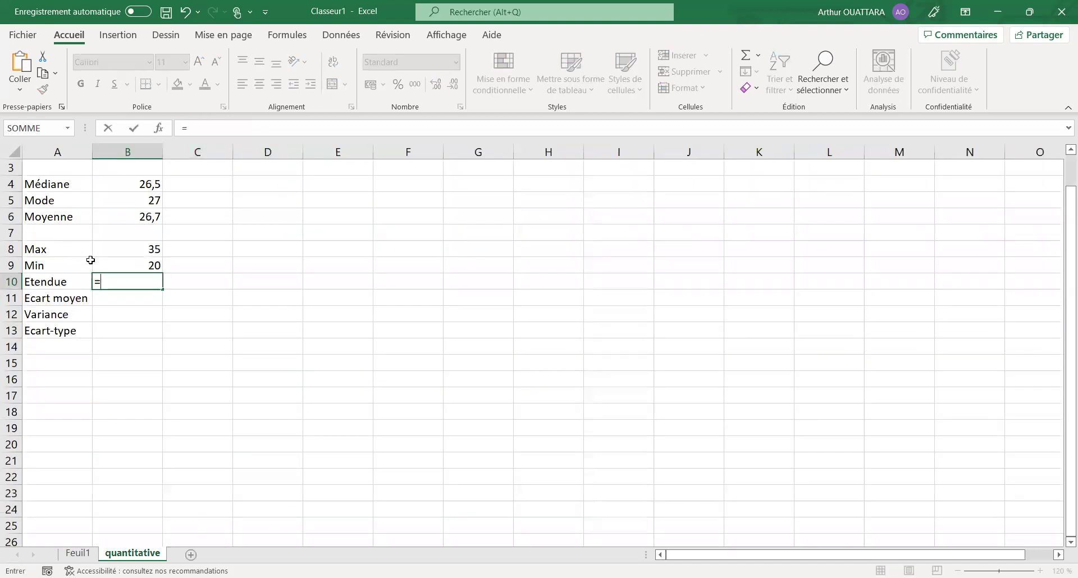
left_click(118, 248)
type("-")
left_click(114, 266)
key("Return")
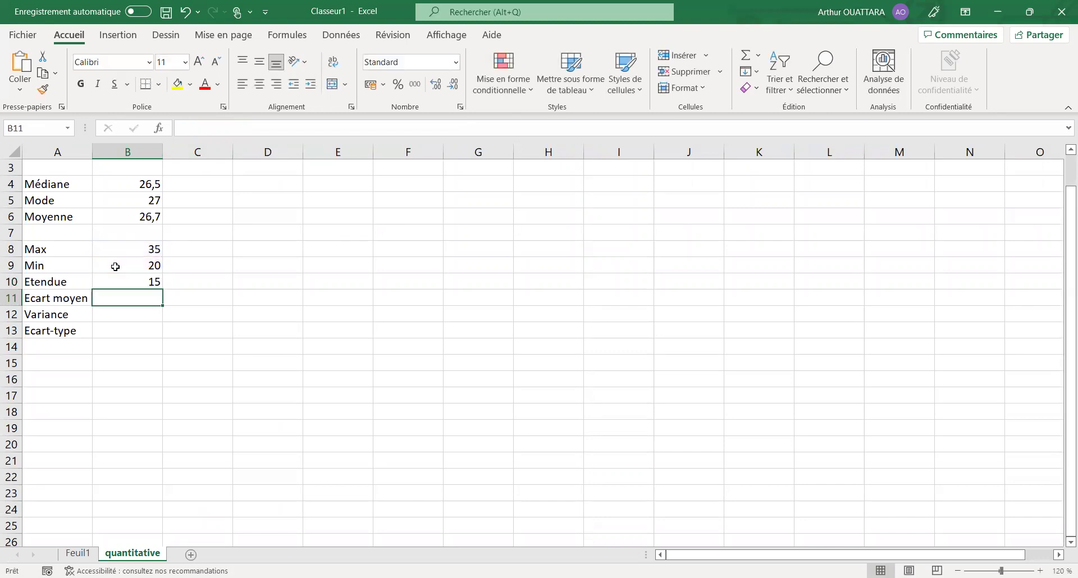
In B11, calculate the mean deviation of the ages with the ECART.MOYEN function over the whole column C of Feuil1.
type("=")
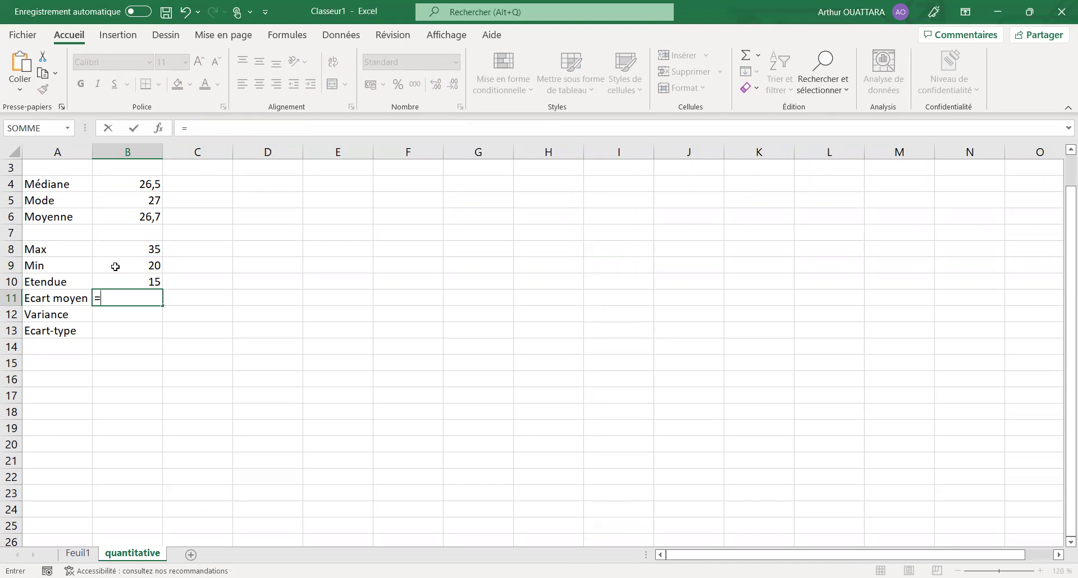
type("ec")
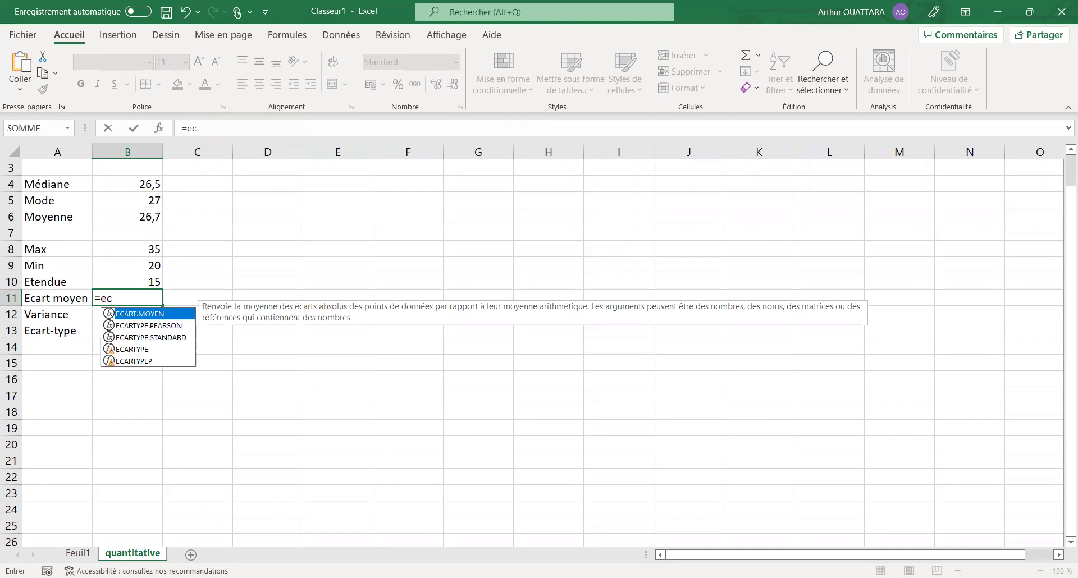
double_click(140, 314)
left_click(78, 553)
left_click(226, 150)
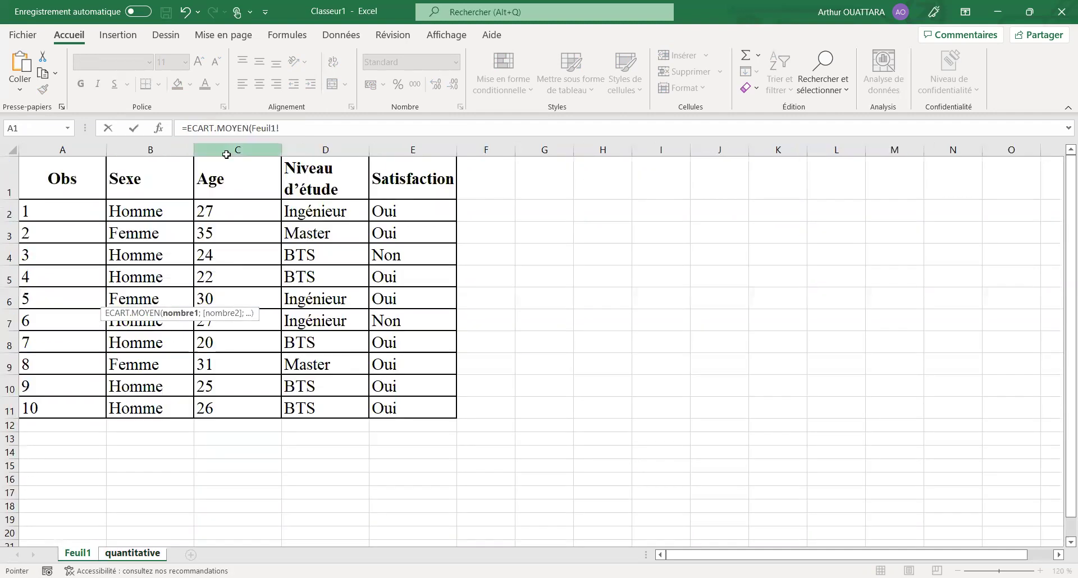
key("Return")
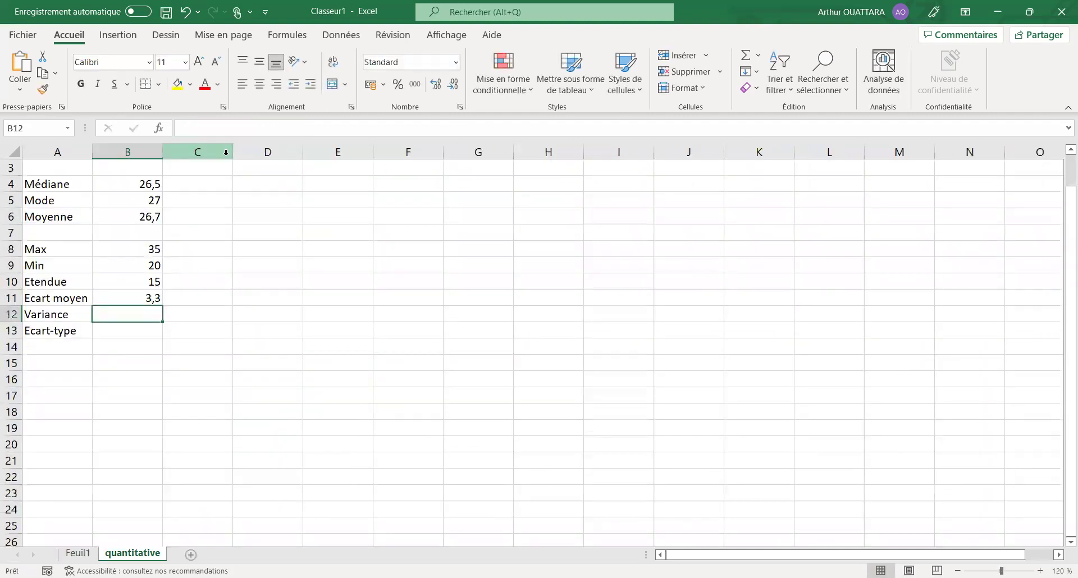
In B12, calculate the sample variance of the ages with the VAR function over the whole column C of Feuil1.
type("=")
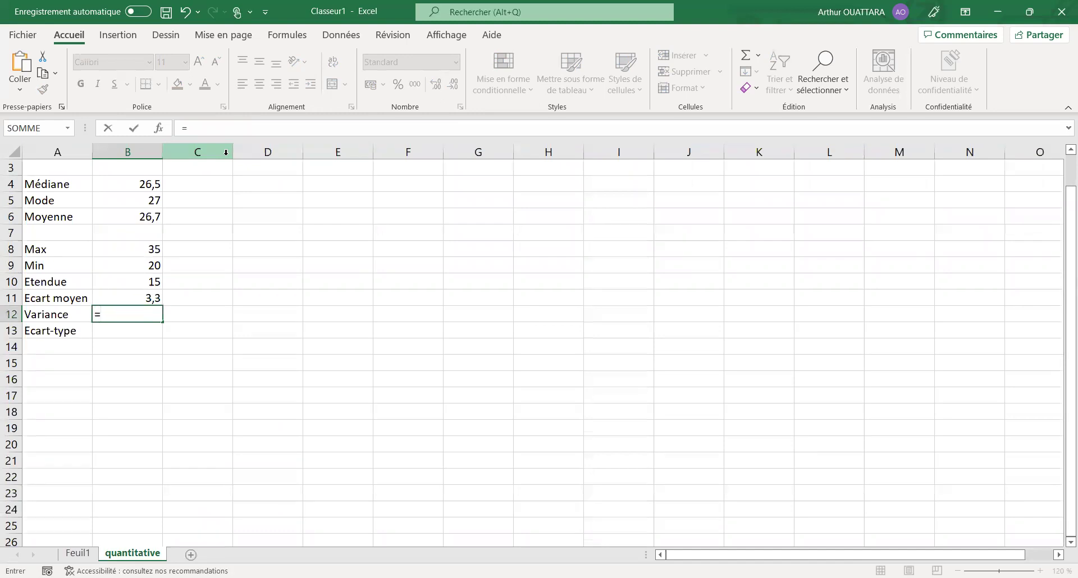
type("va")
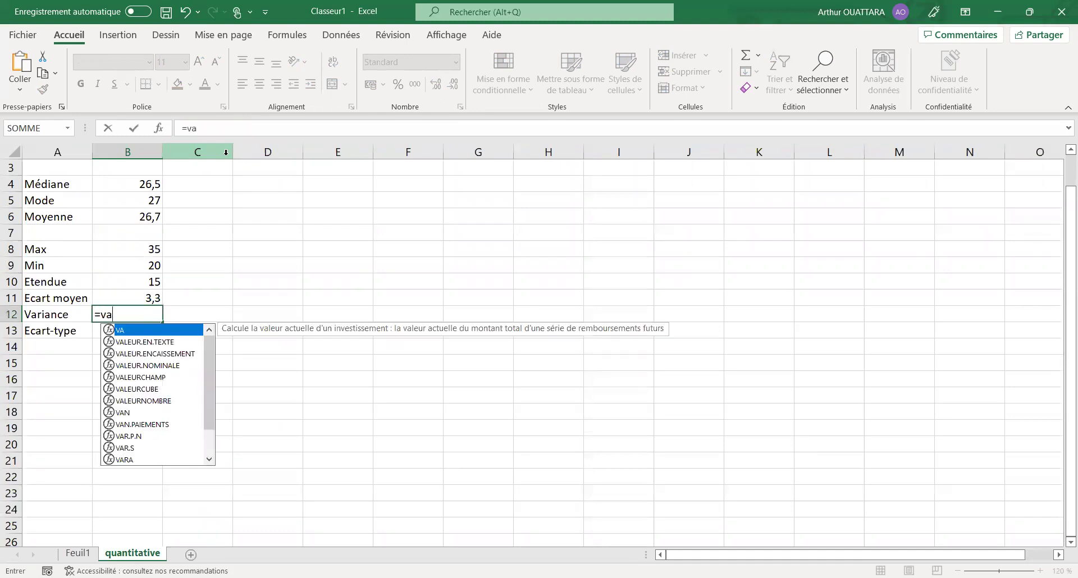
type("r")
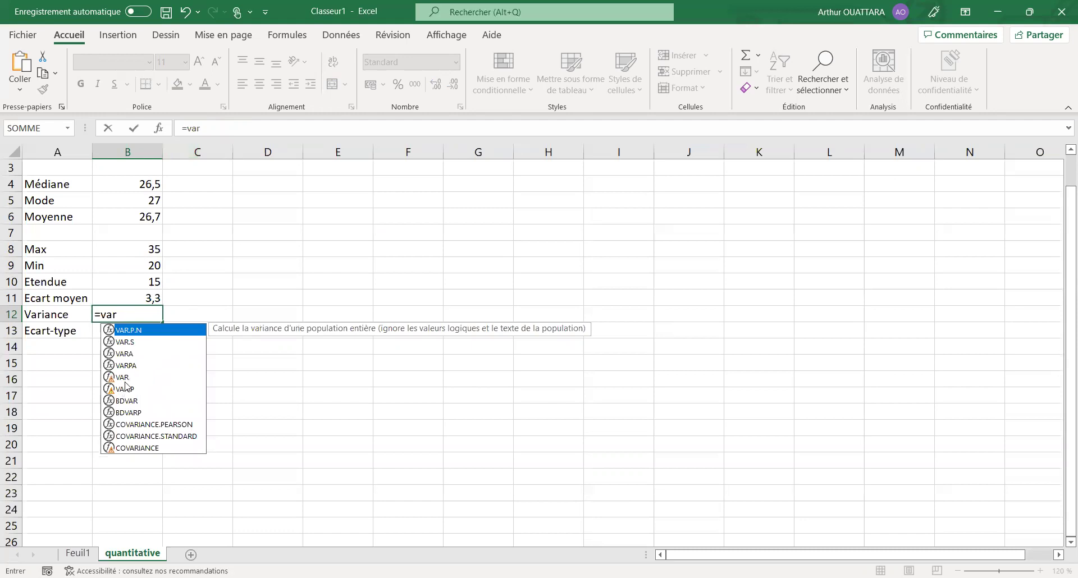
left_click(126, 382)
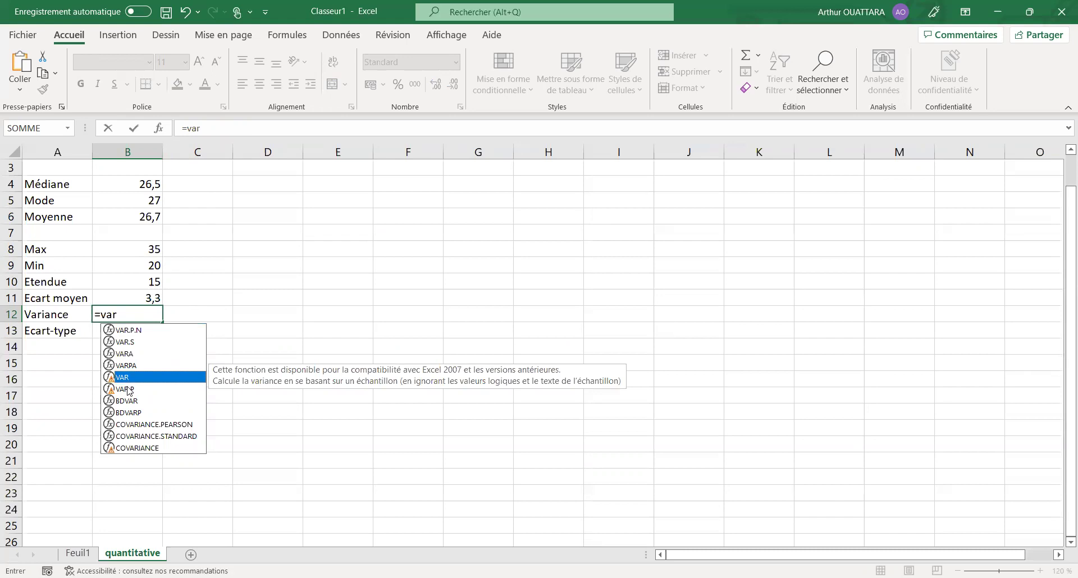
left_click(128, 389)
left_click(127, 380)
left_click(128, 394)
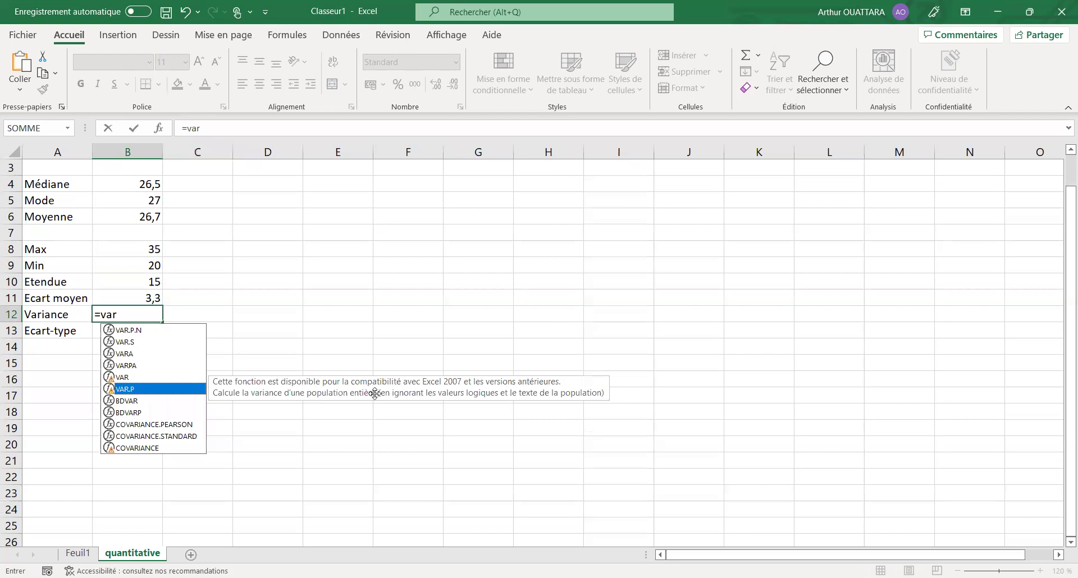
left_click(124, 377)
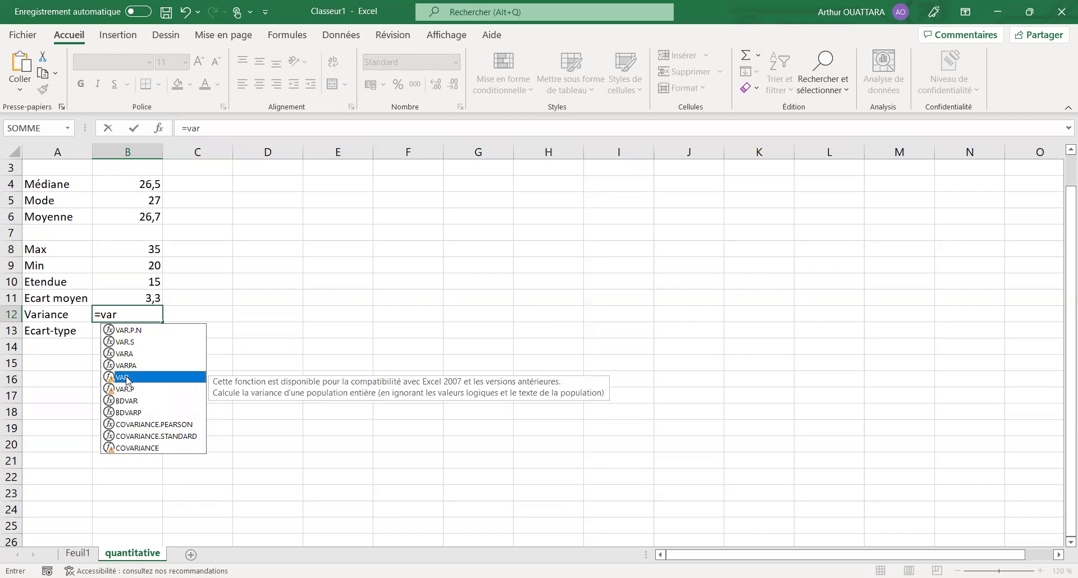
double_click(123, 377)
left_click(77, 553)
left_click(212, 148)
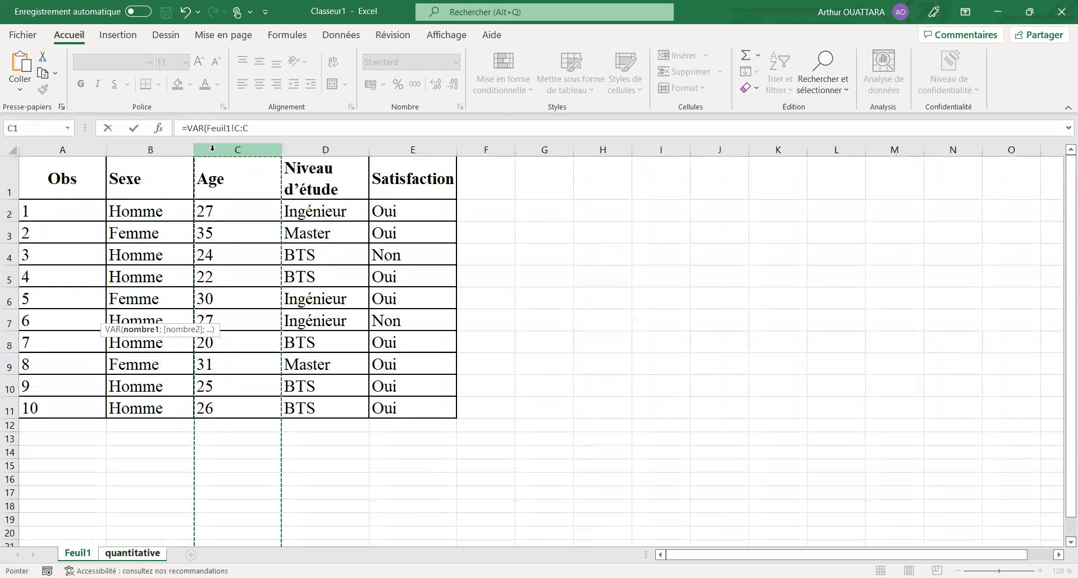
key("Return")
In B13, calculate the standard deviation of the ages with the ECARTYPE function over the whole column C of Feuil1.
type("=")
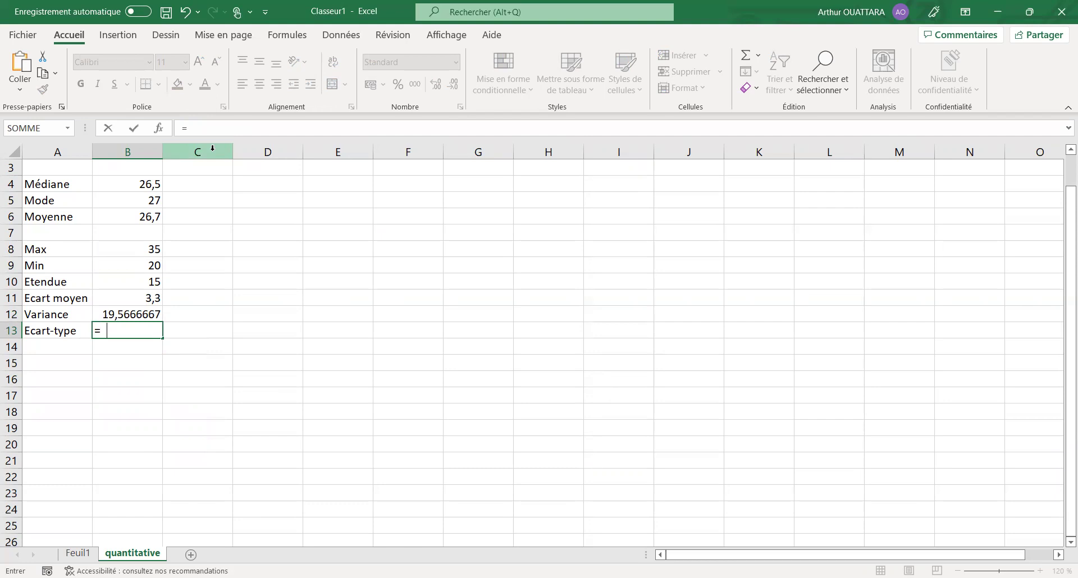
type("eca")
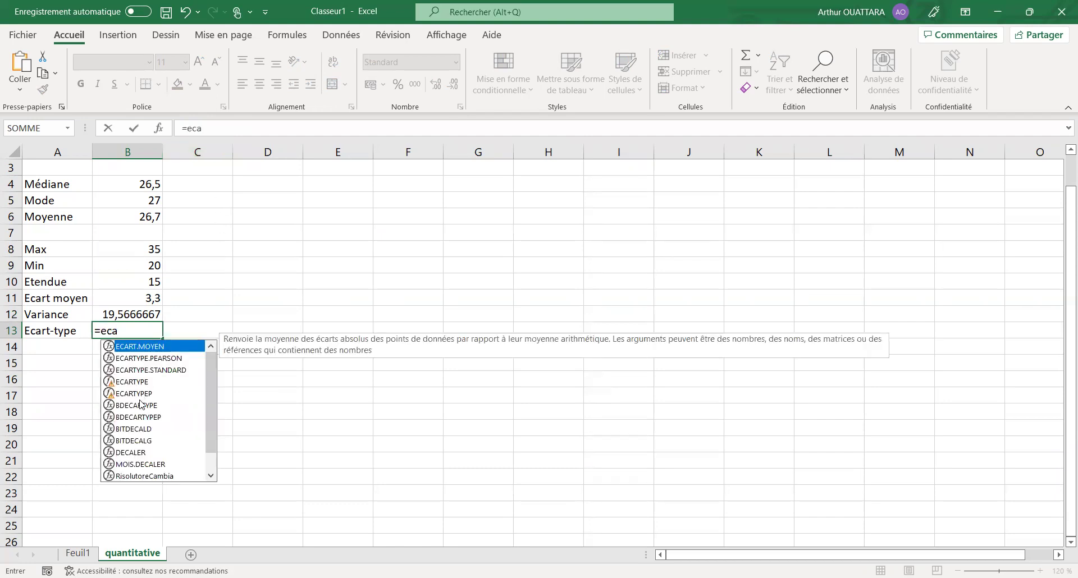
left_click(140, 382)
double_click(140, 381)
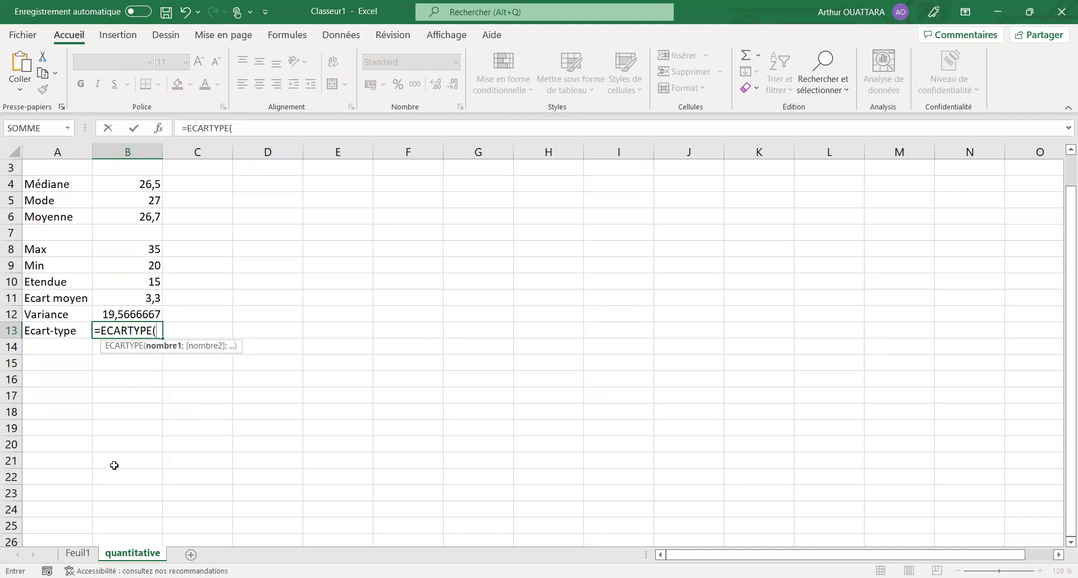
left_click(81, 553)
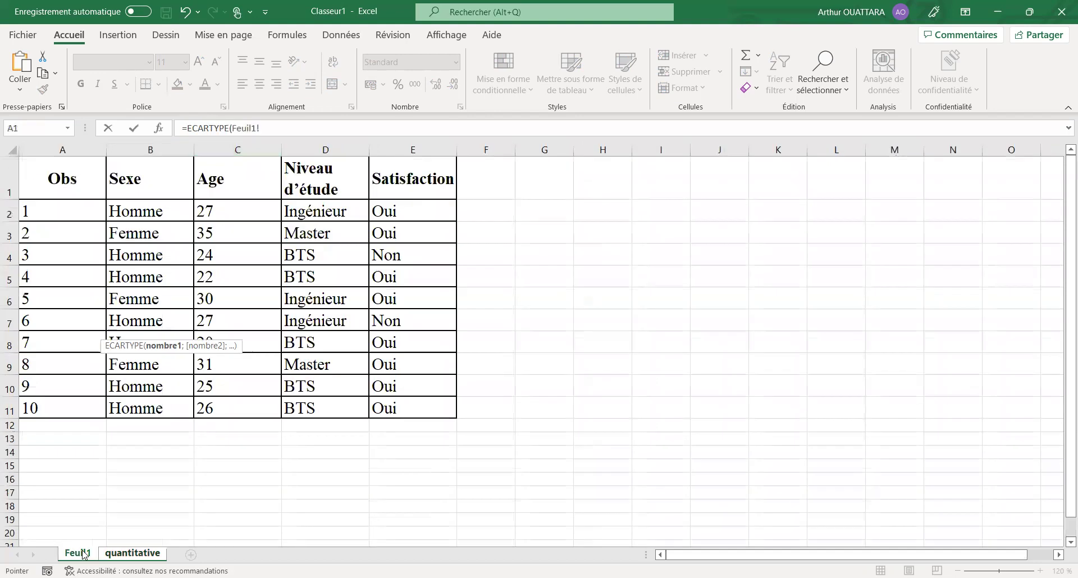
left_click(242, 146)
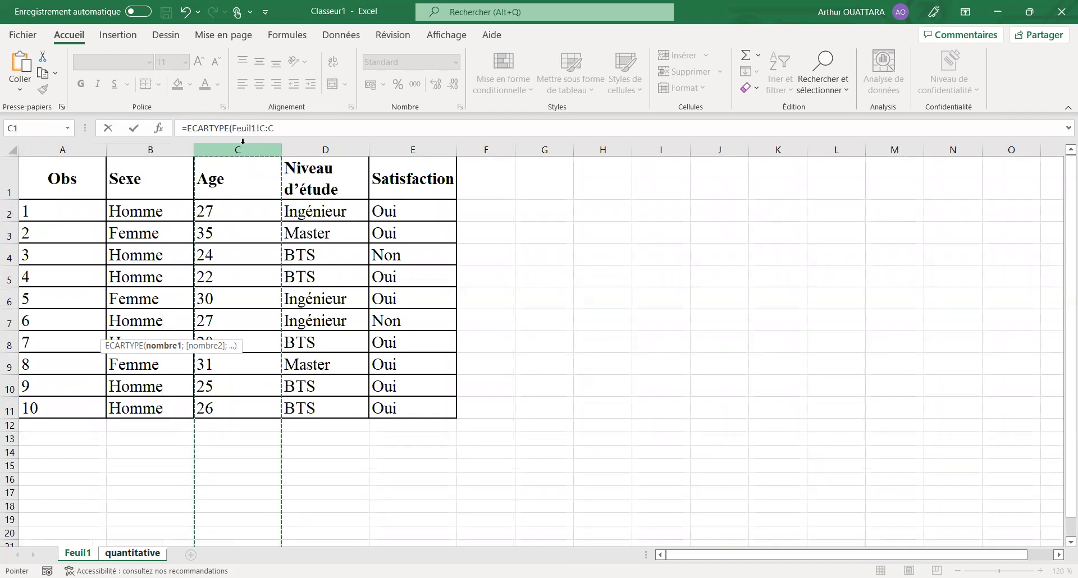
key("Return")
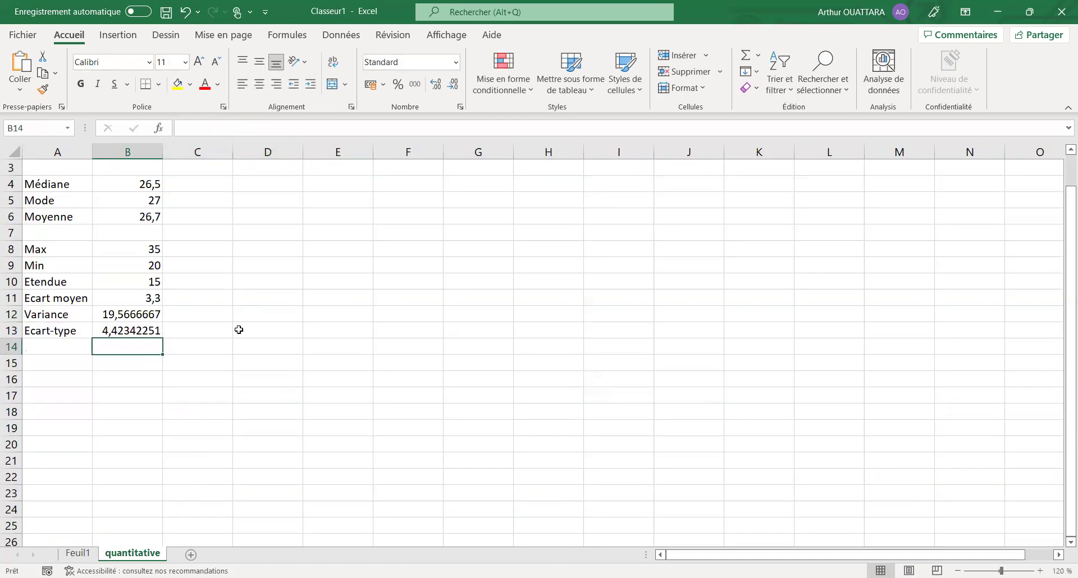
Apply the thousands separator number format to column B of the quantitative sheet and reduce it to zero decimals.
left_click(136, 153)
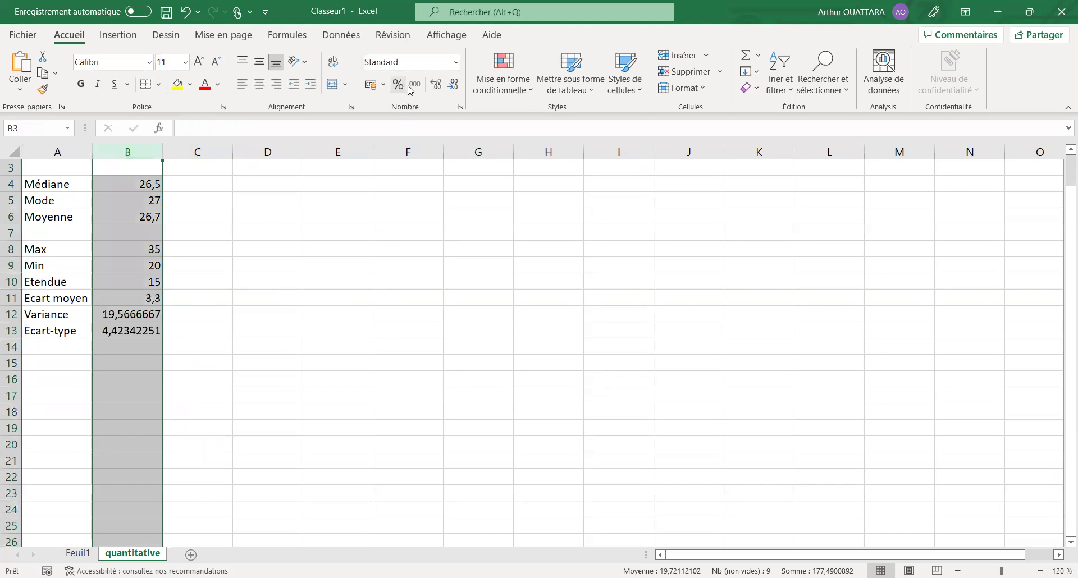
left_click(436, 84)
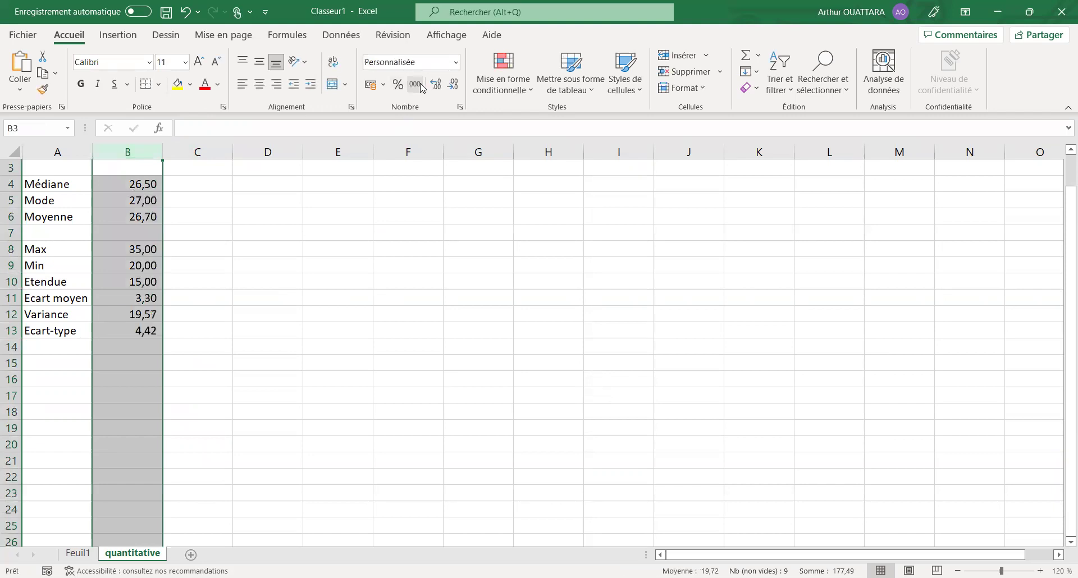
left_click(449, 85)
left_click(449, 85)
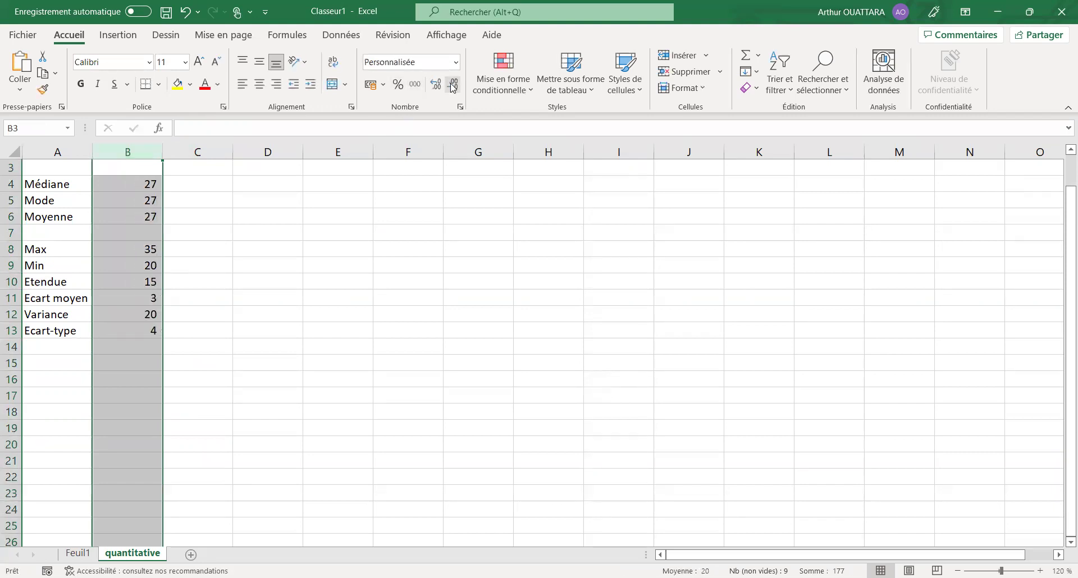
Increase the number format of column B to two decimals.
left_click_drag(69, 187, 68, 212)
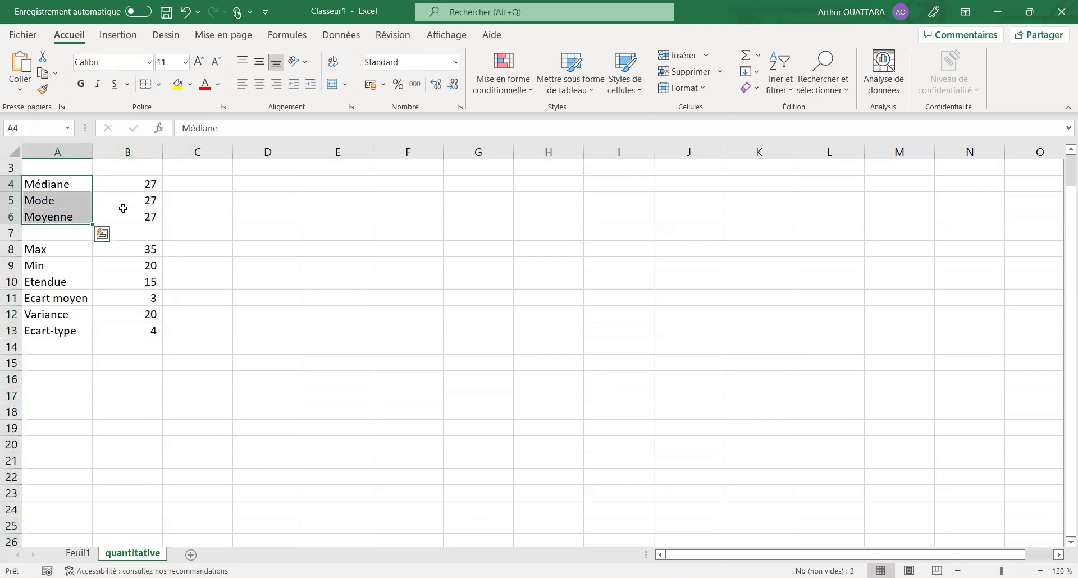
left_click(128, 152)
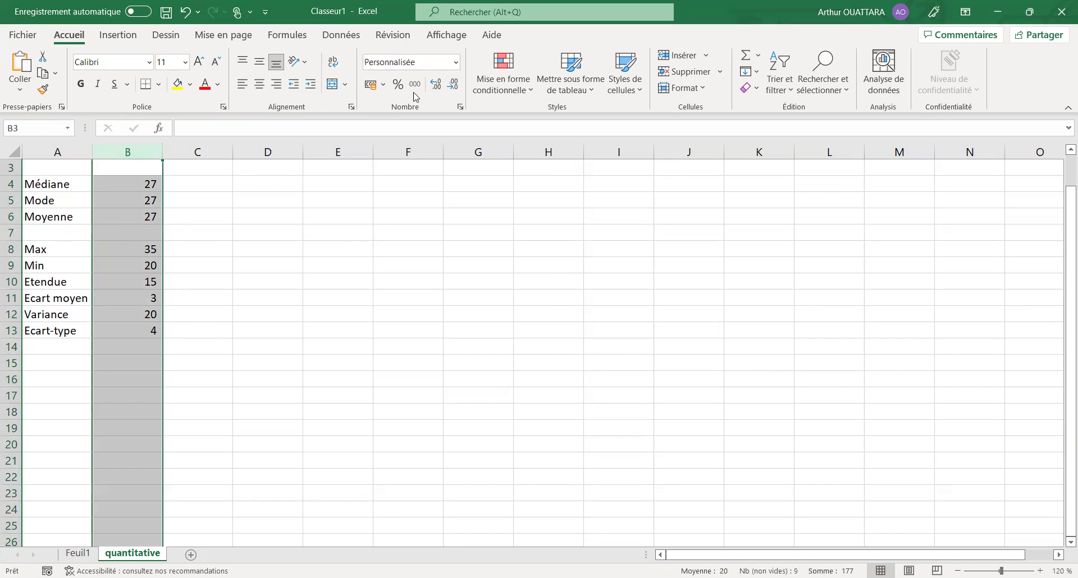
left_click(437, 85)
left_click(438, 88)
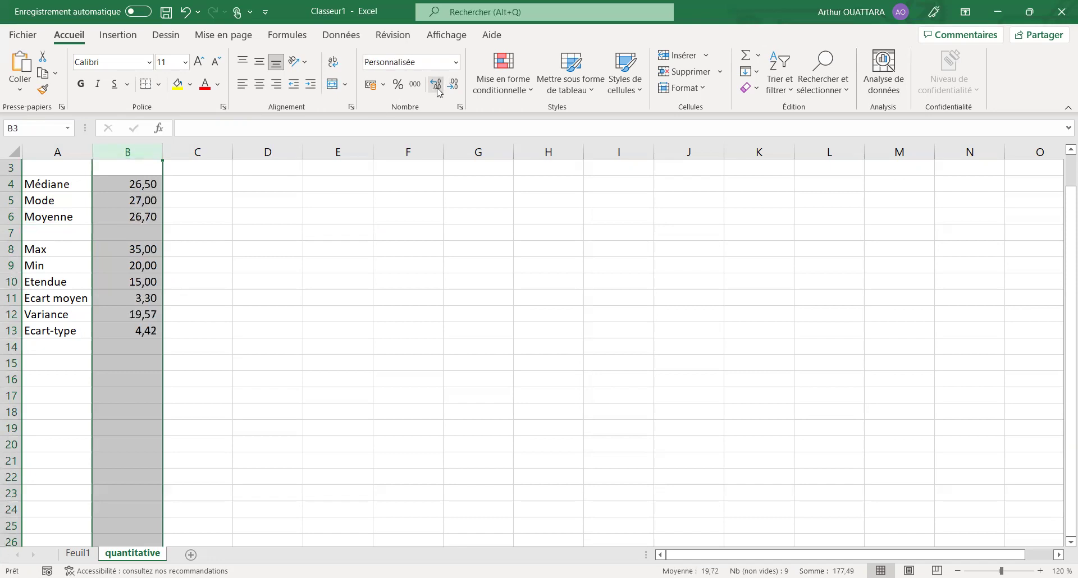
left_click(380, 210)
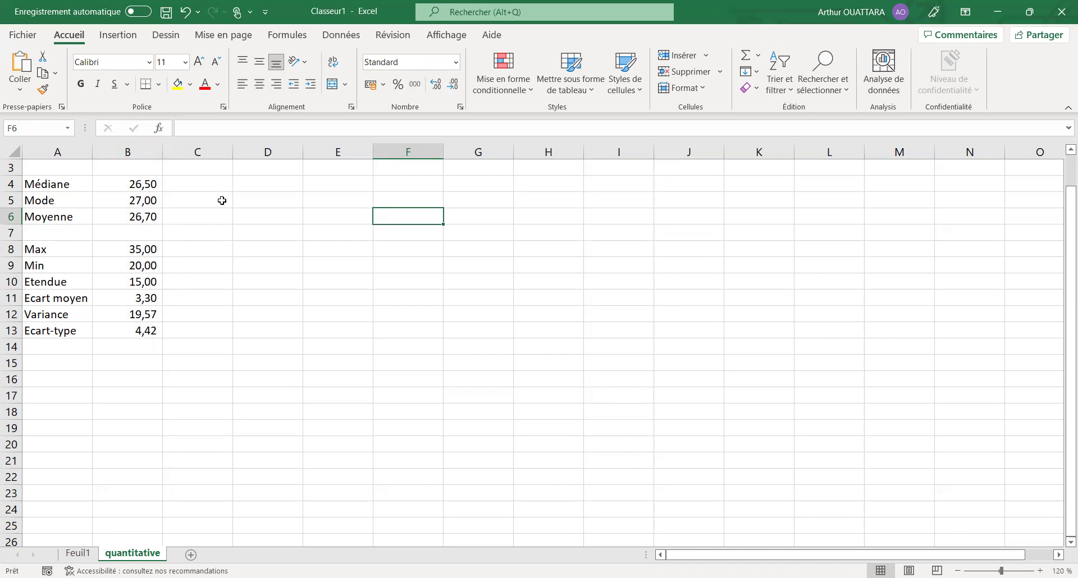
Review the median, mode and mean formulas in cells B4 to B6.
left_click(144, 188)
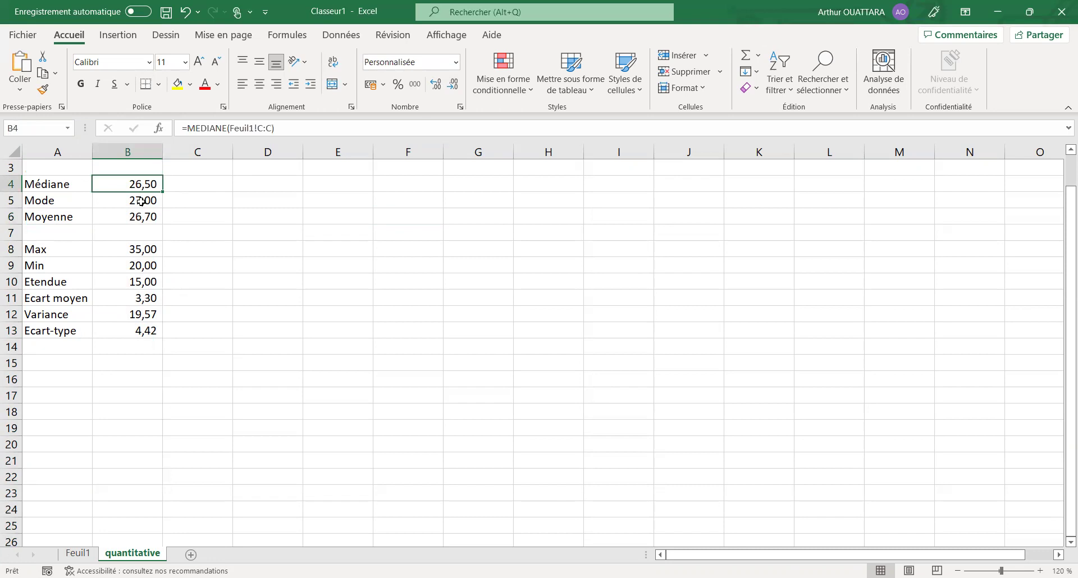
left_click(141, 201)
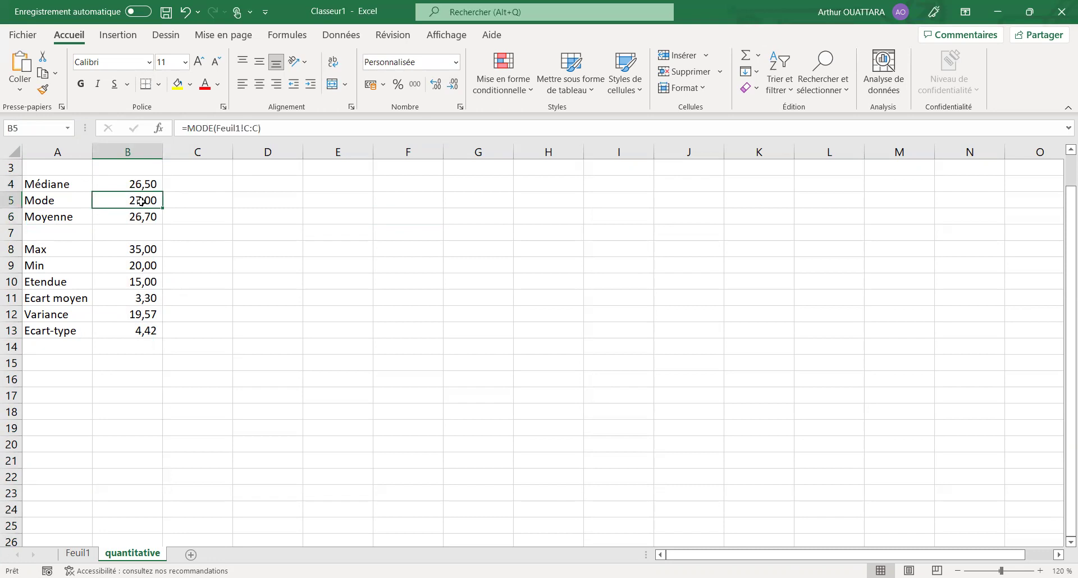
left_click(135, 217)
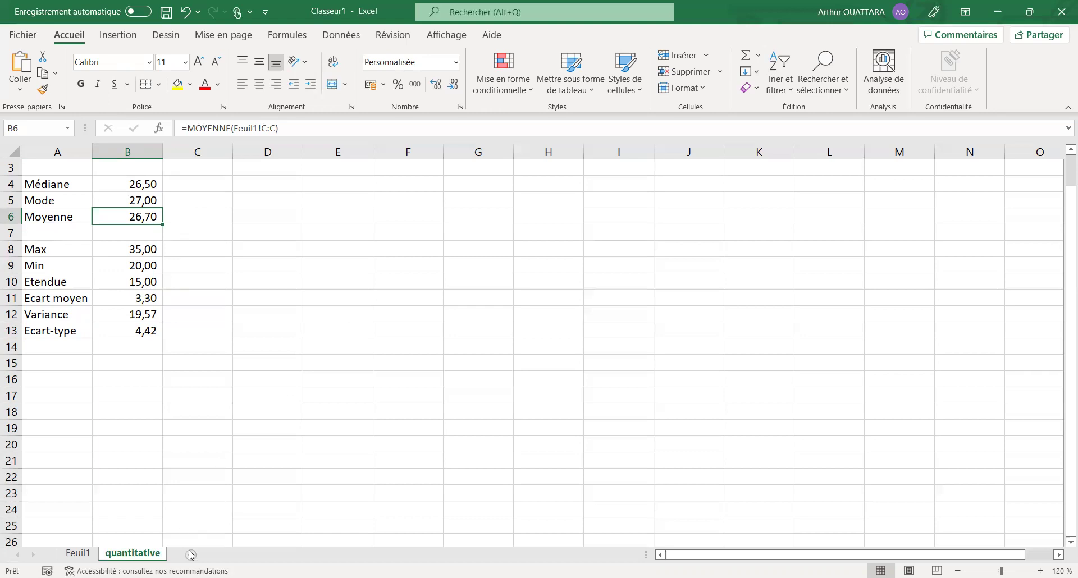
Add a new worksheet after the quantitative sheet and name it "qualitive".
type("qualit")
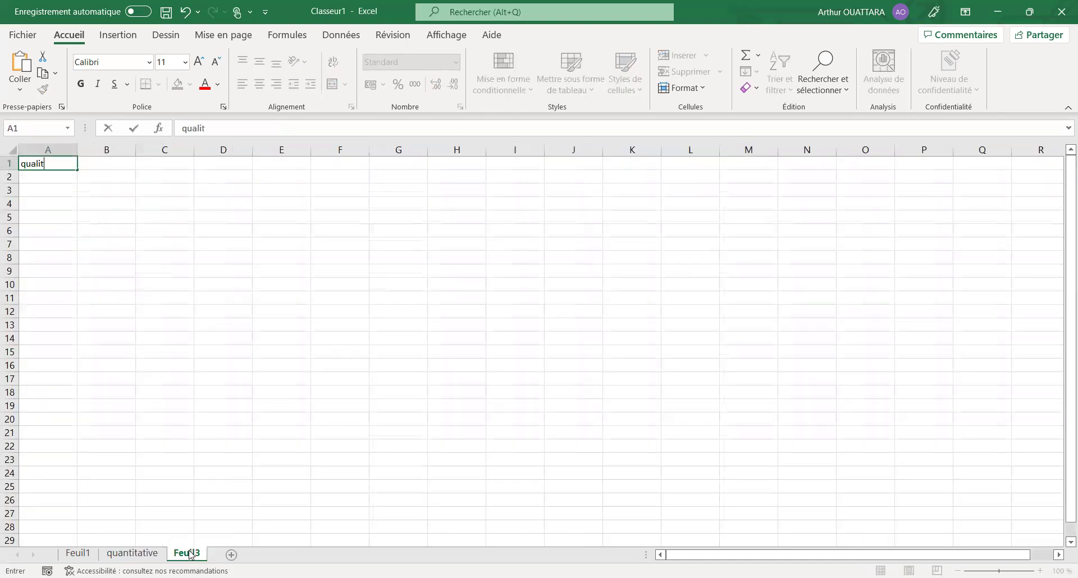
type("ive")
left_click(191, 555)
type("qualit")
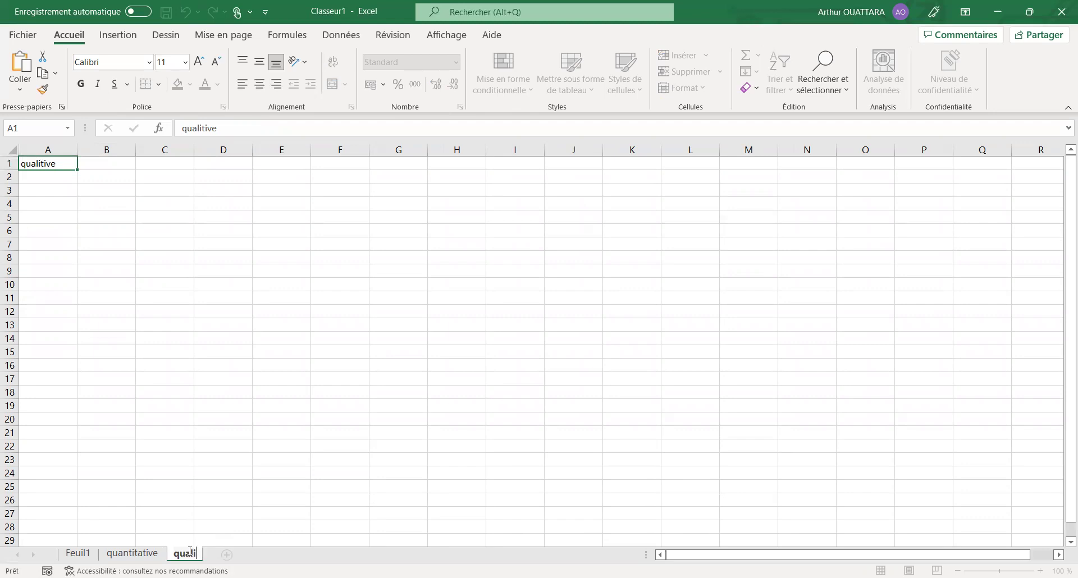
type("ive")
left_click(176, 393)
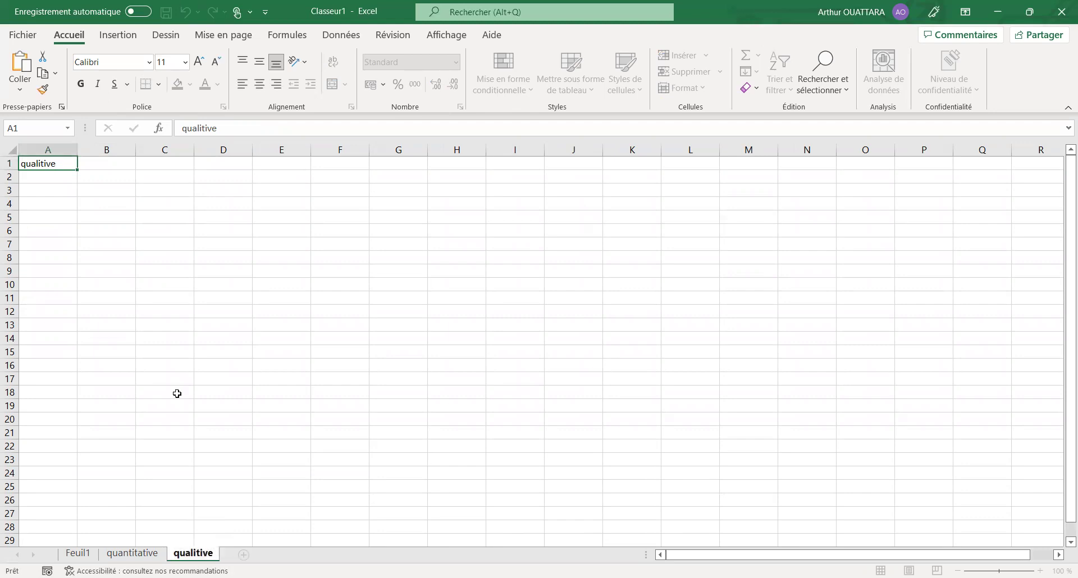
Clear the stray text "qualitive" from cell A1 of the new worksheet.
left_click(54, 164)
key("Delete")
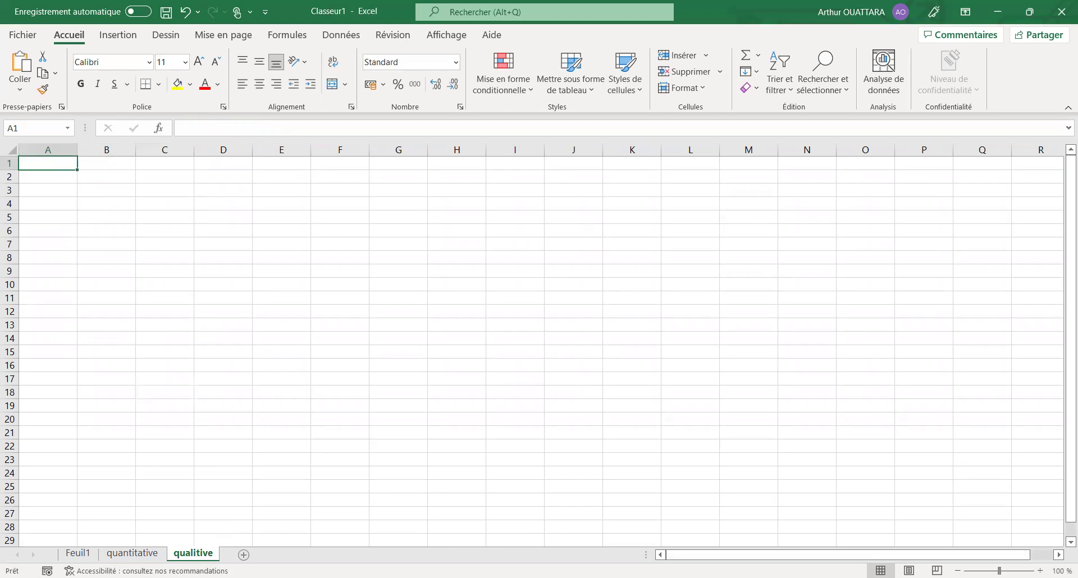
left_click(1040, 571)
left_click(1040, 571)
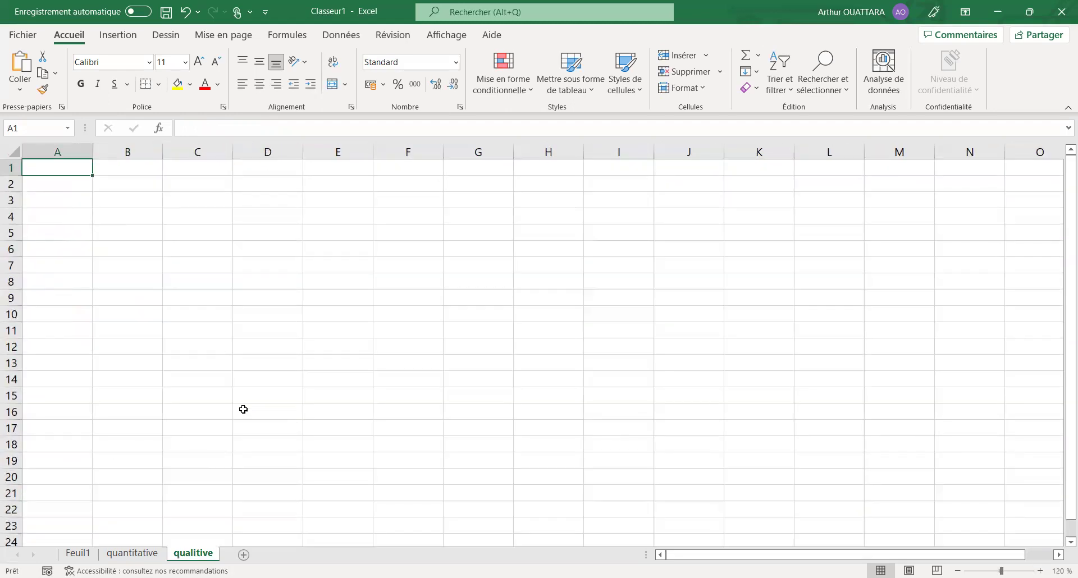
Correct the name of the qualitive worksheet to "qualitative".
left_click(84, 555)
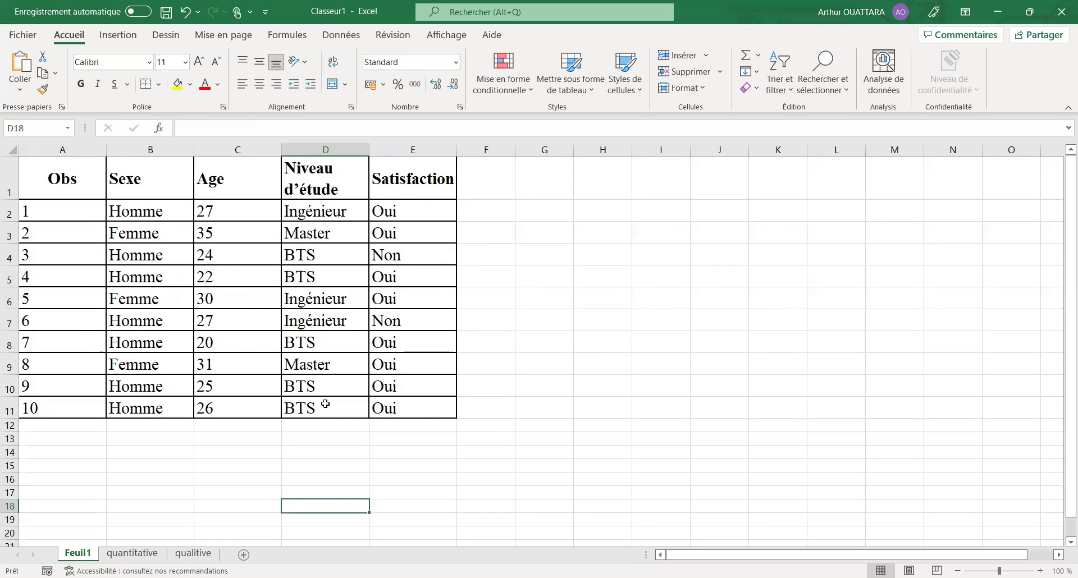
double_click(200, 556)
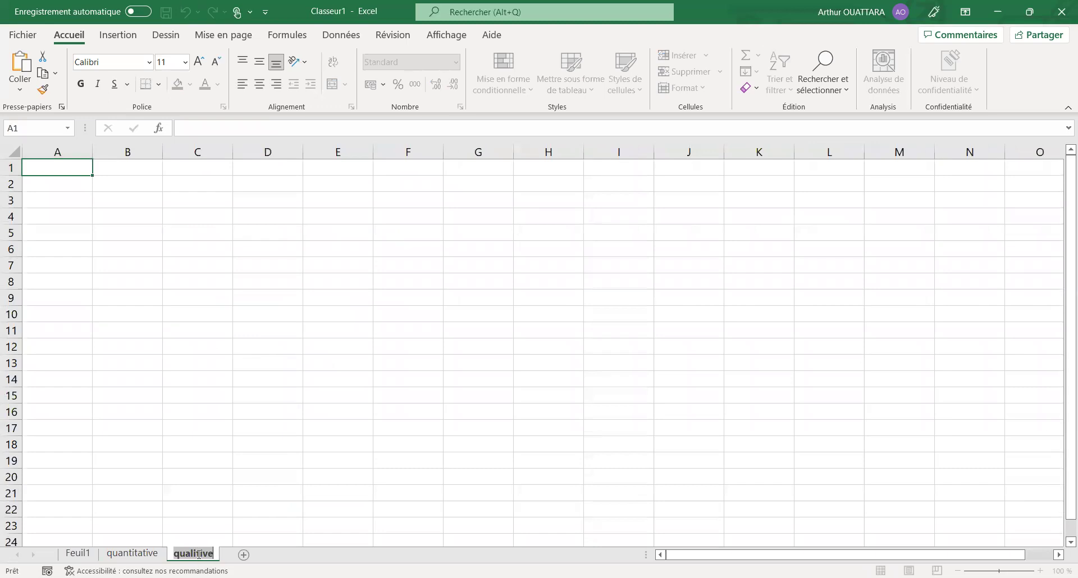
left_click(200, 556)
type("at")
key("Return")
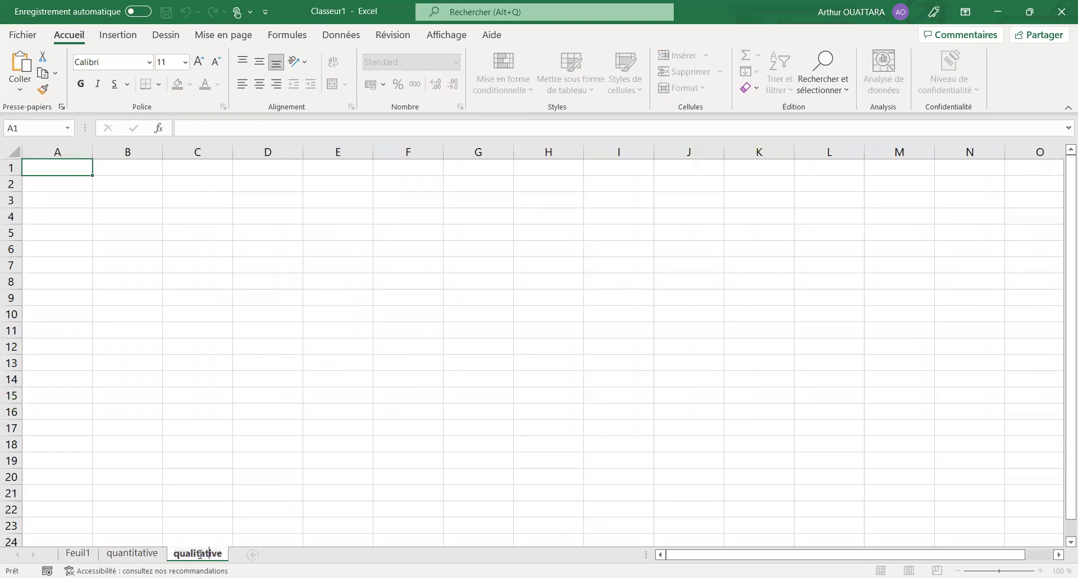
left_click(169, 412)
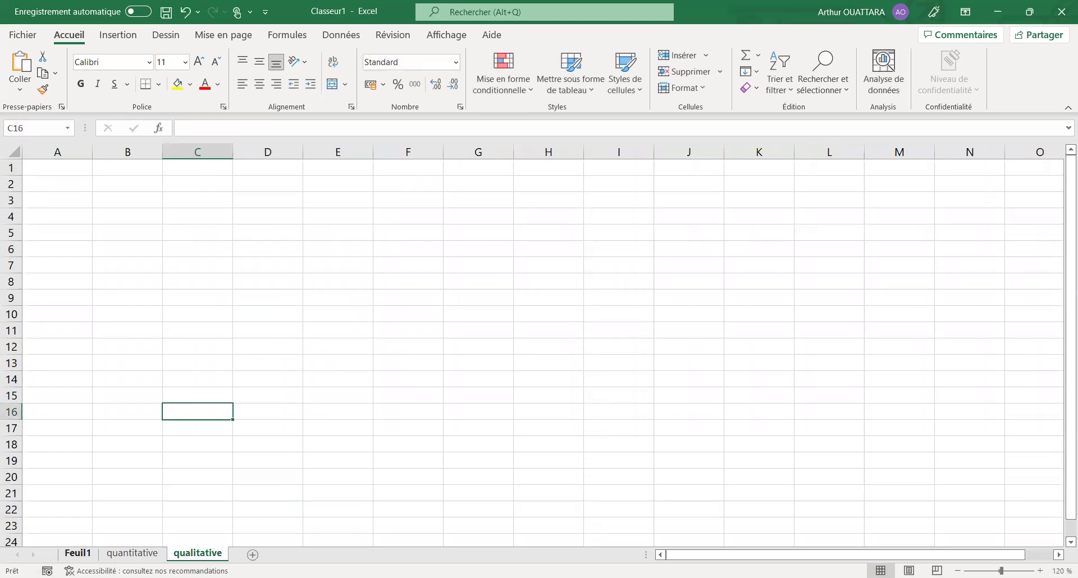
Copy the Sexe header with the Homme and Femme entries (B1:B3) from Feuil1 into the qualitative sheet starting at B2.
left_click(77, 554)
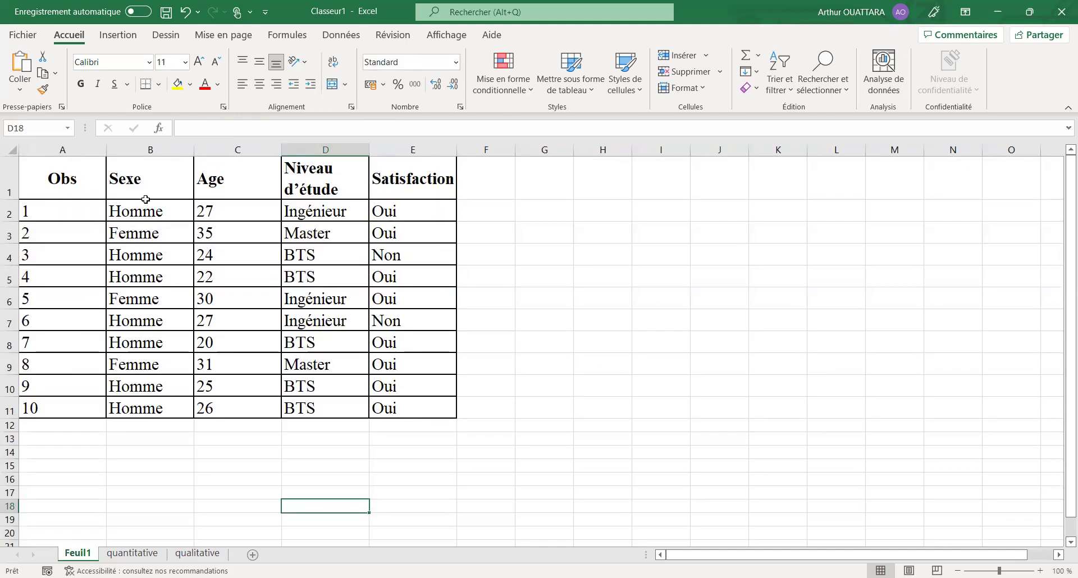
left_click_drag(148, 182, 139, 232)
key("ctrl+c")
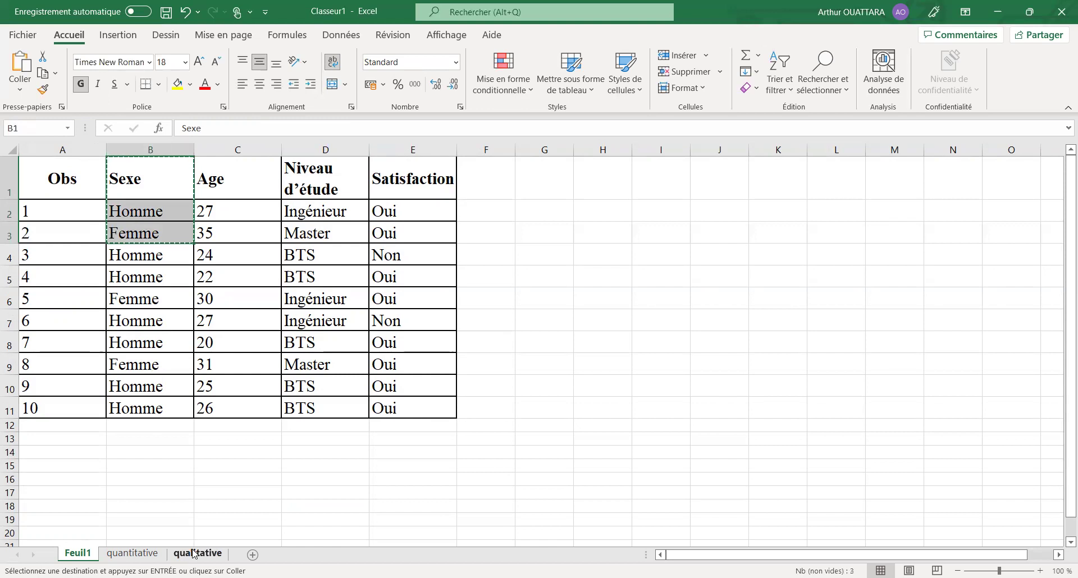
left_click(195, 554)
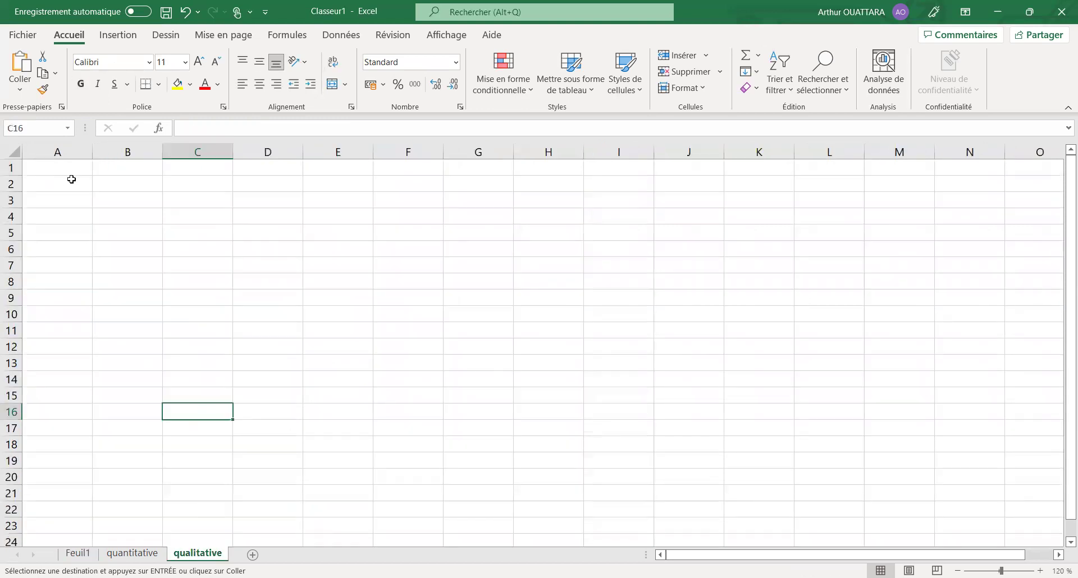
left_click(104, 185)
key("ctrl+v")
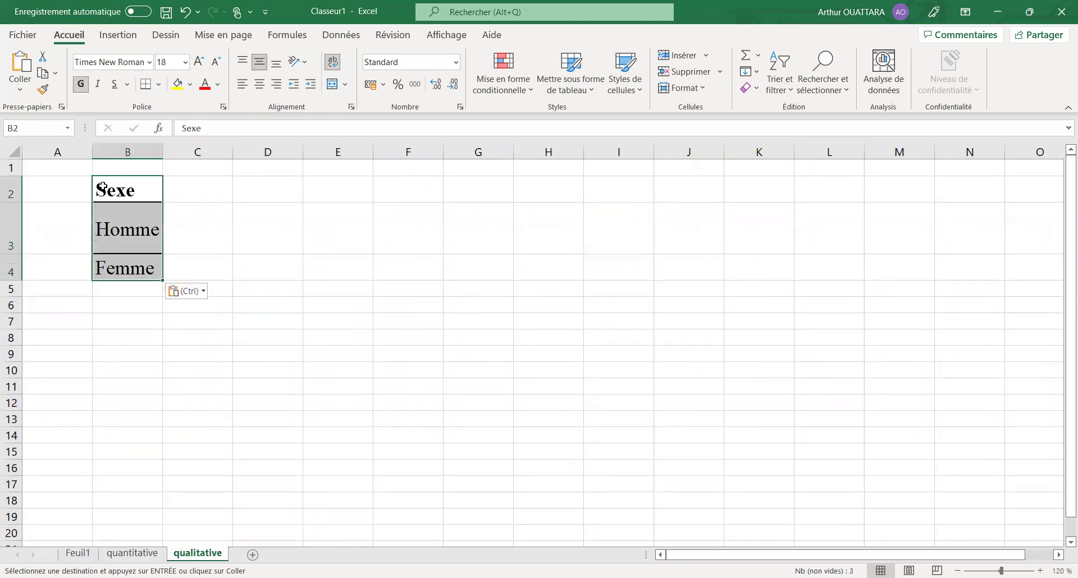
Reduce the font size of the copied Sexe cells B2:B4 to 12.
left_click_drag(6, 190, 7, 283)
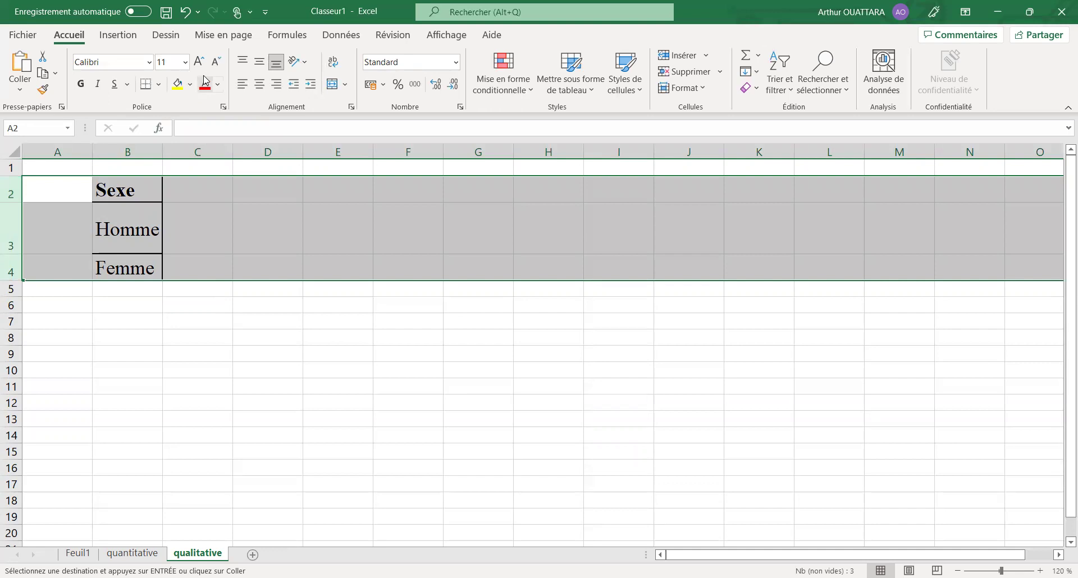
left_click_drag(129, 186, 125, 262)
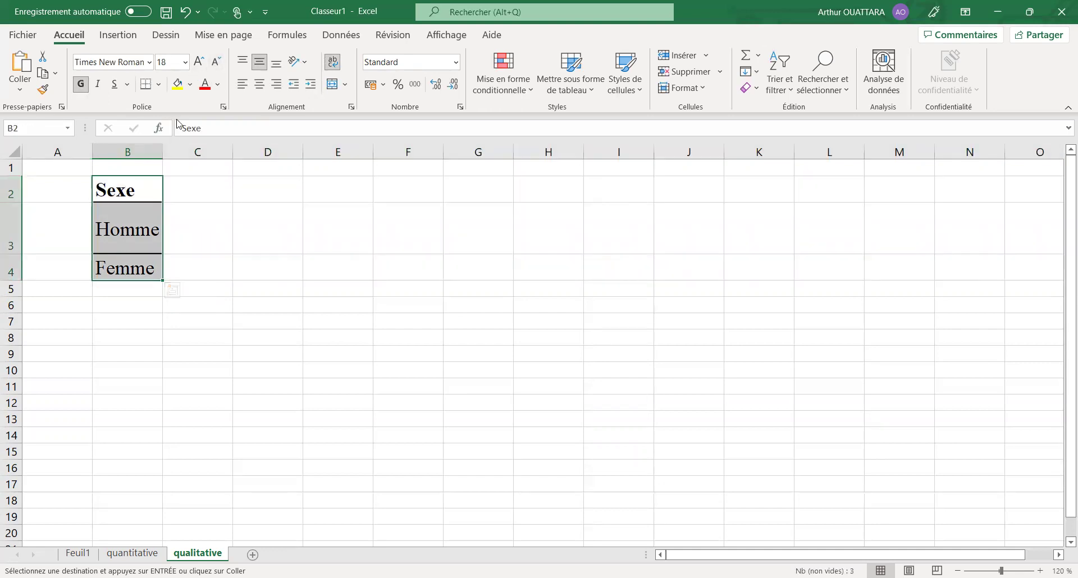
left_click(211, 68)
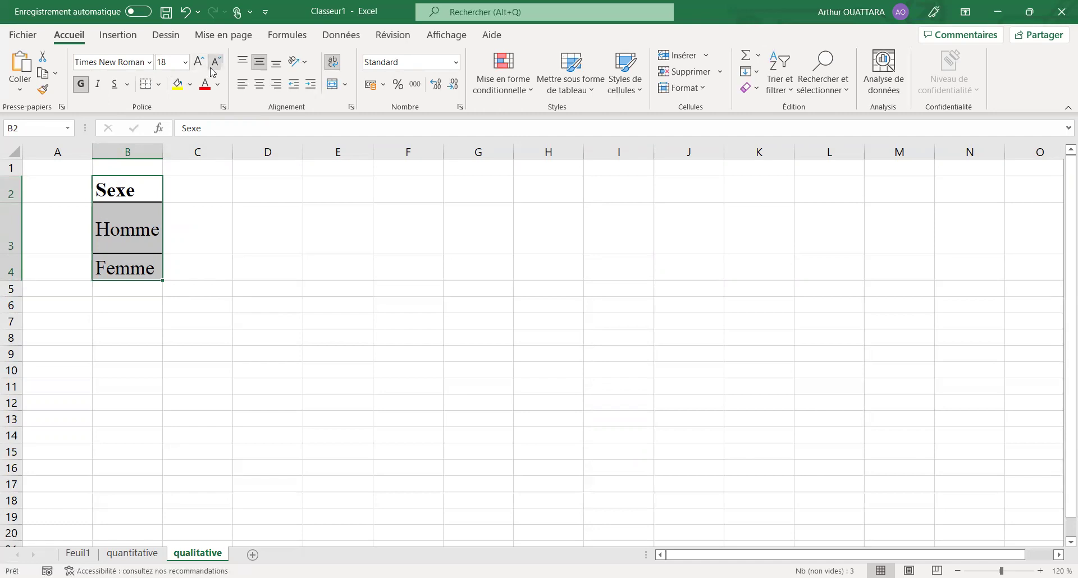
left_click(211, 68)
left_click(211, 69)
left_click(212, 68)
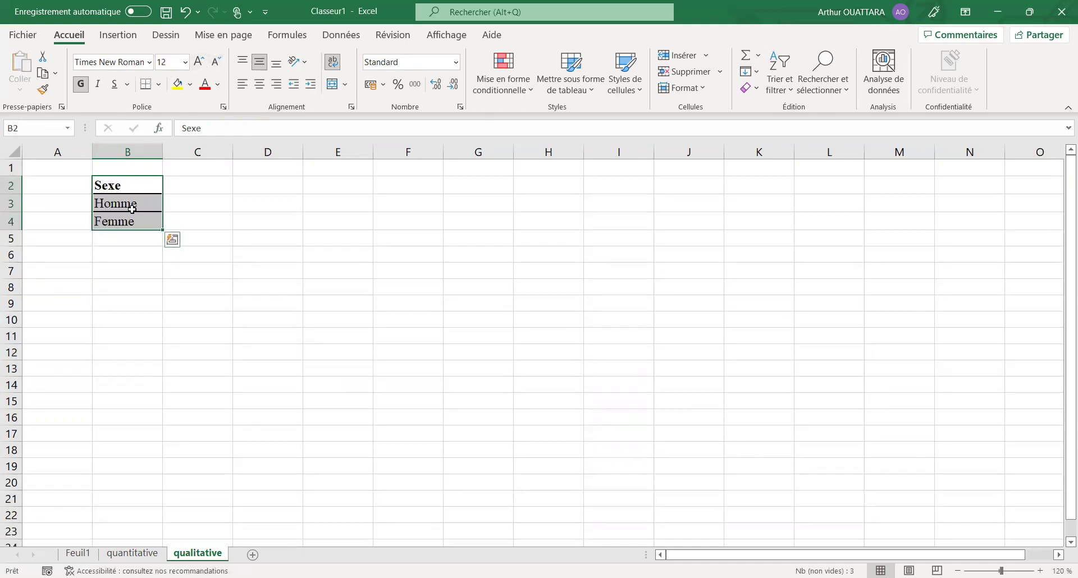
Add the headers "Effectifs" in C2 and "%tage" in D2, and the row label "Total" in B5.
left_click(189, 181)
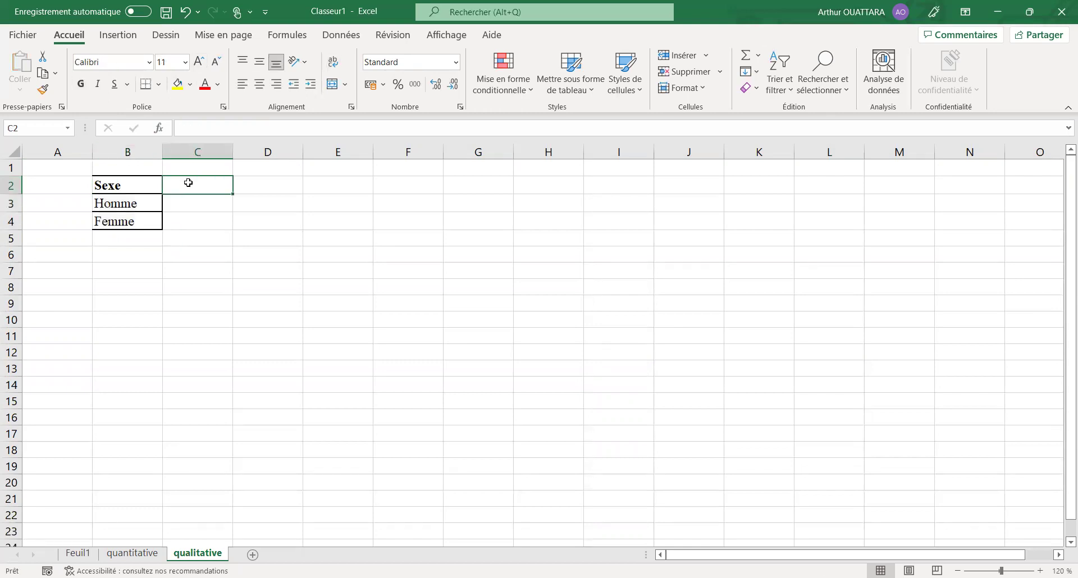
type("Effectifs")
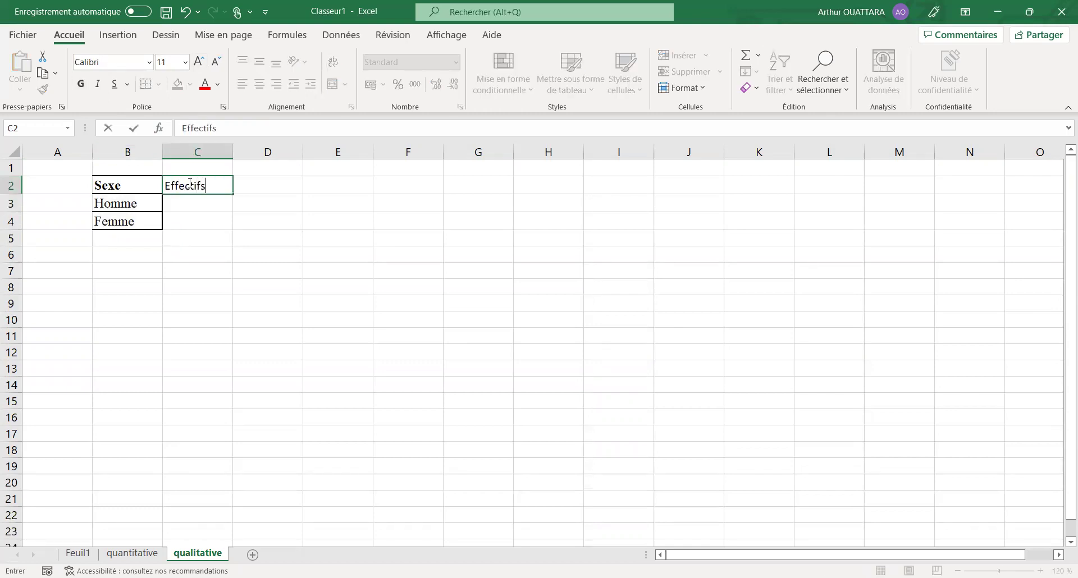
left_click(249, 184)
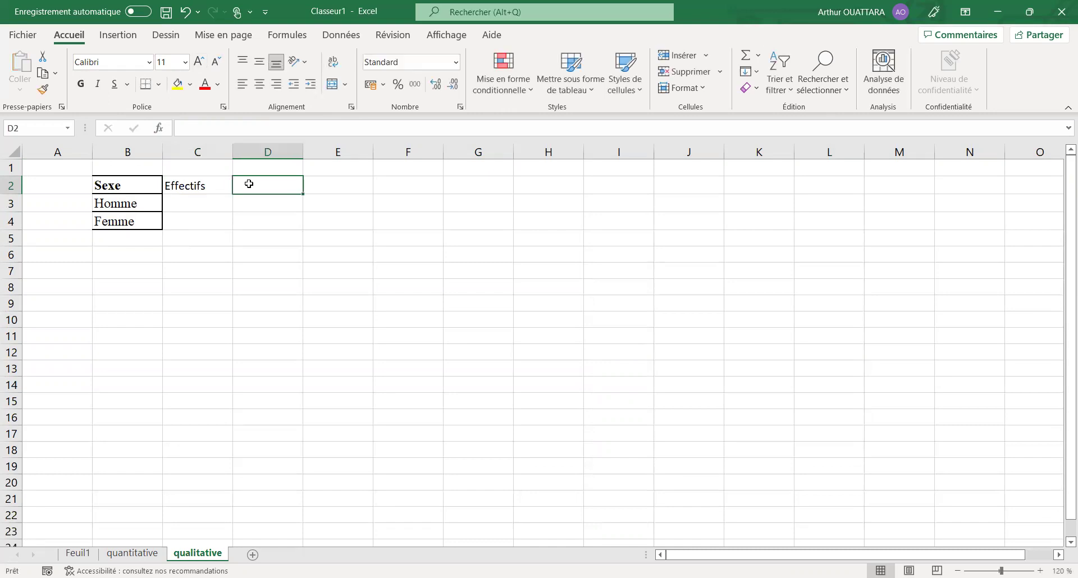
type("%tage")
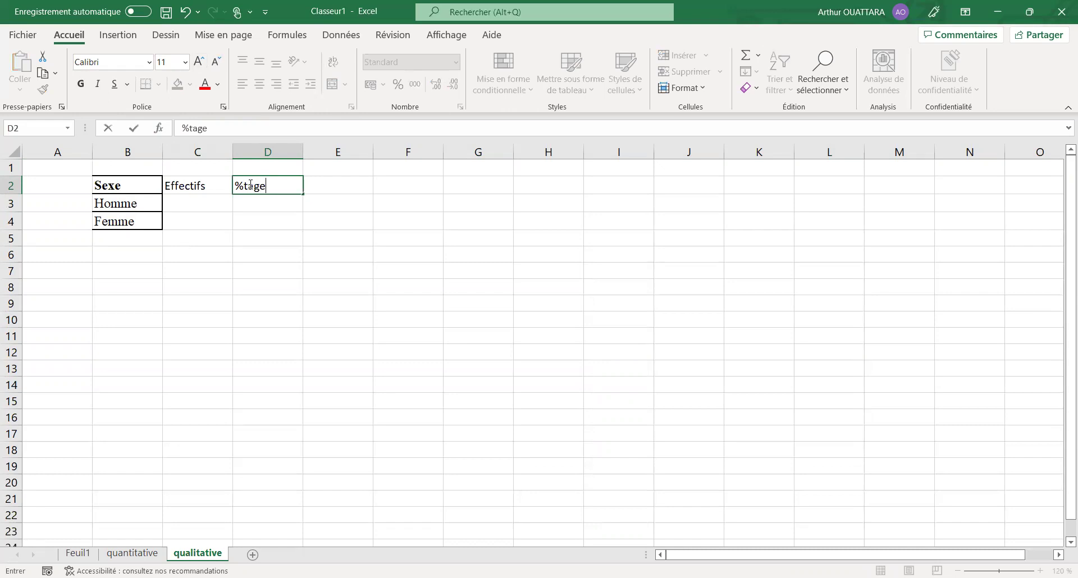
left_click(132, 236)
type("Total")
left_click(296, 283)
Apply all borders to the table B2:D5 and set its font to Calibri.
left_click_drag(150, 182, 247, 234)
left_click(159, 84)
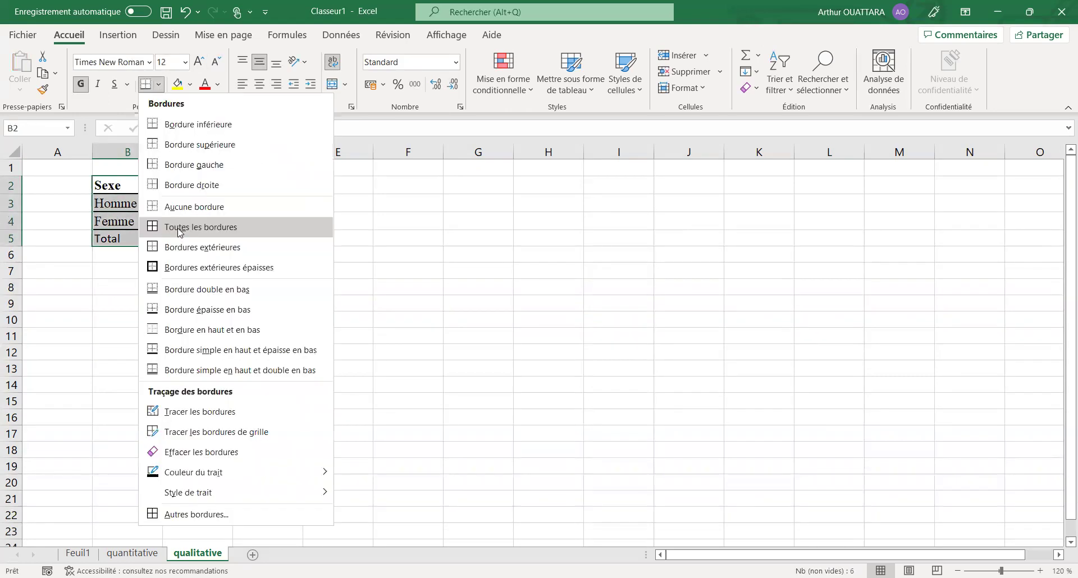
left_click(150, 83)
left_click(150, 62)
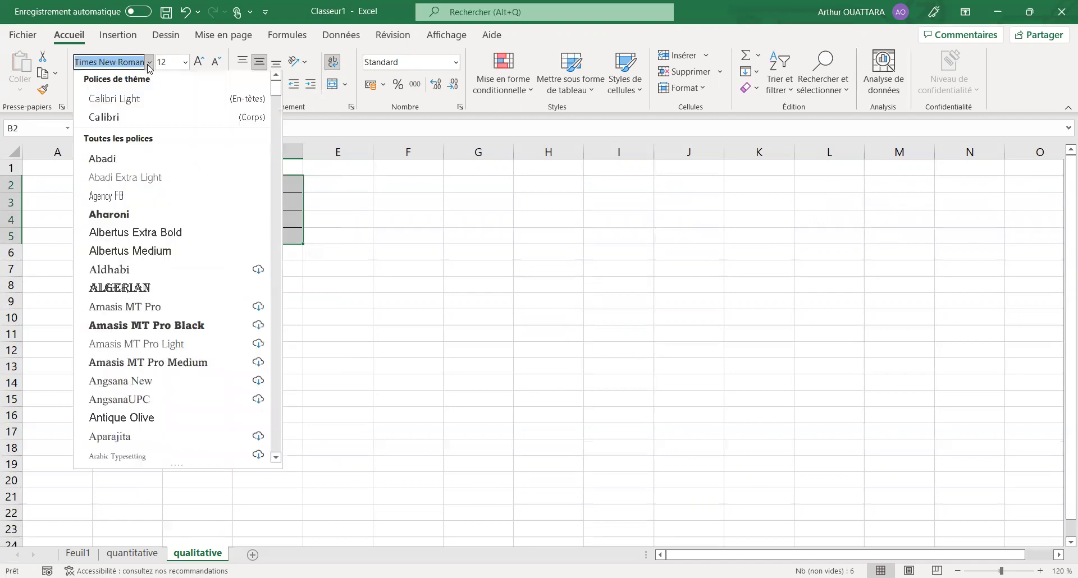
left_click(127, 120)
left_click(183, 283)
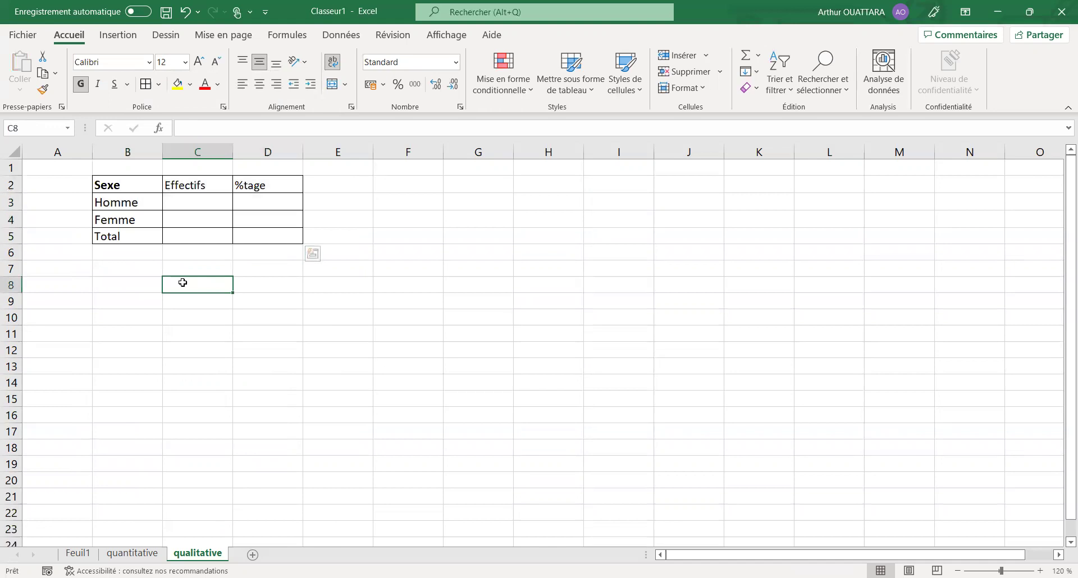
Count the Homme entries in C3 with NB.SI, using column B of Feuil1 as range and B3 of the qualitative sheet as criterion.
left_click(192, 200)
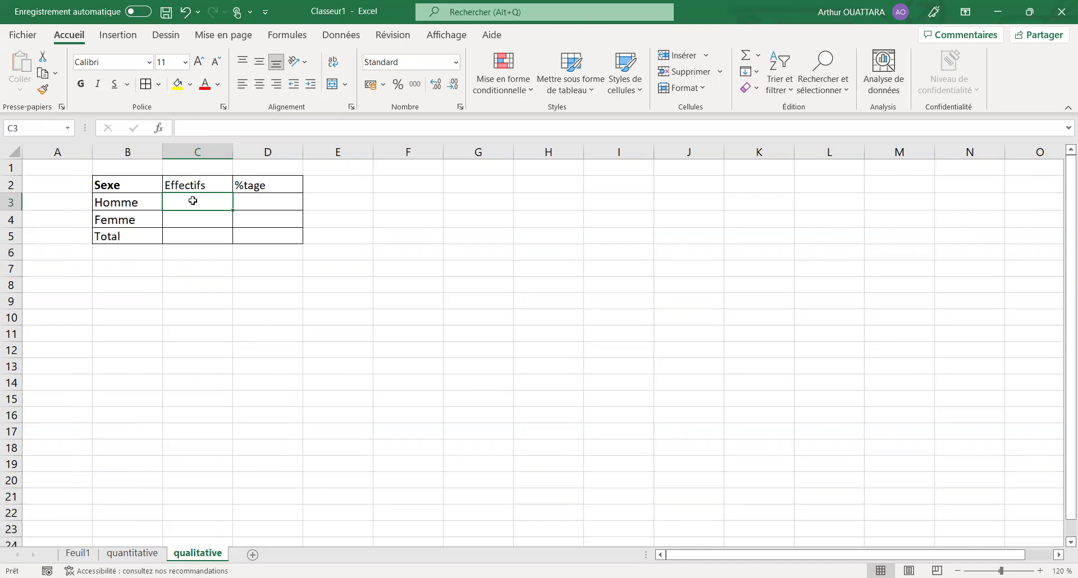
type("=")
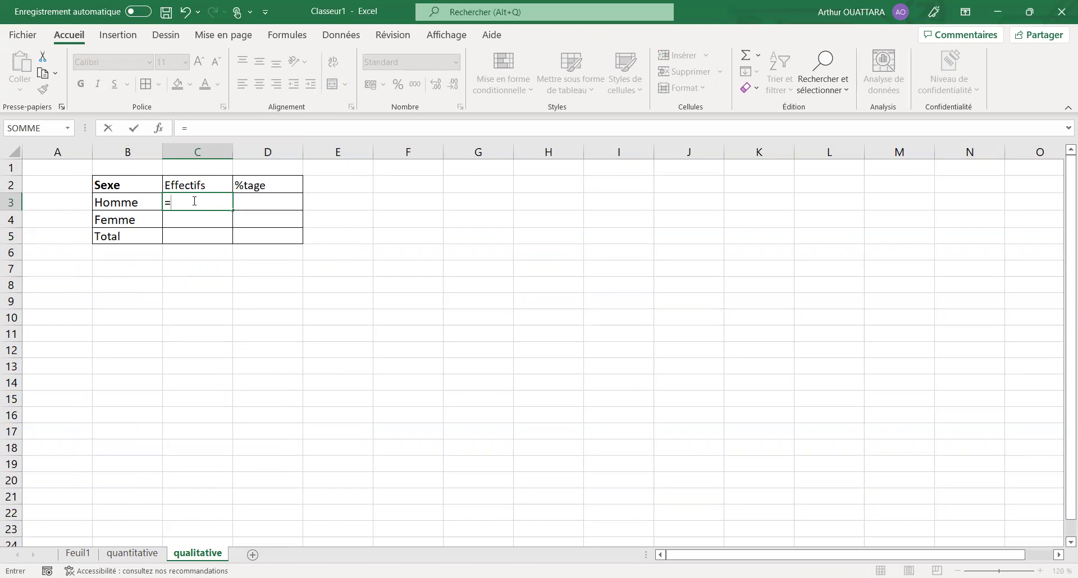
type("NB")
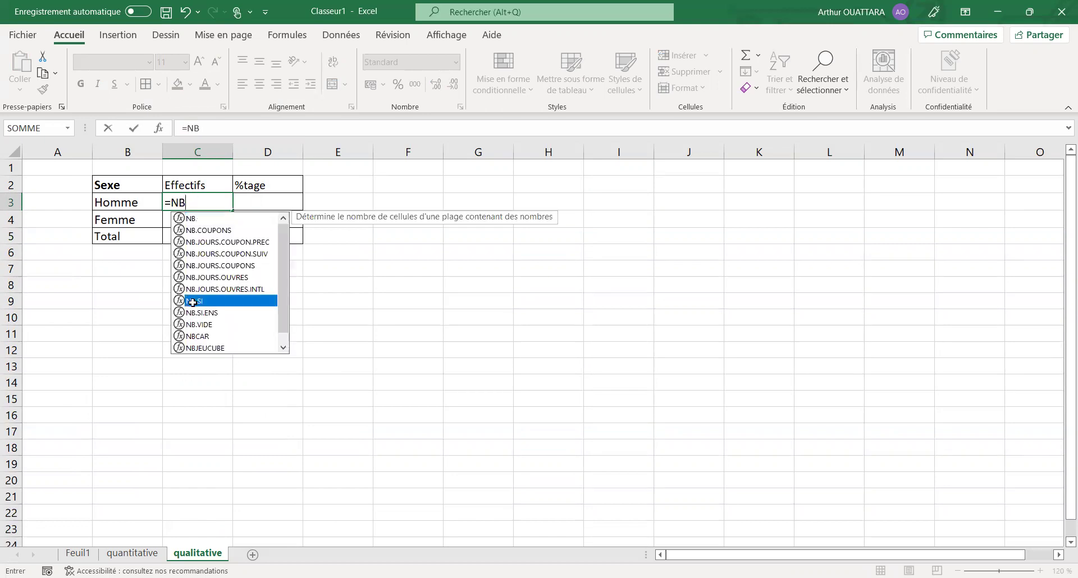
key("Tab")
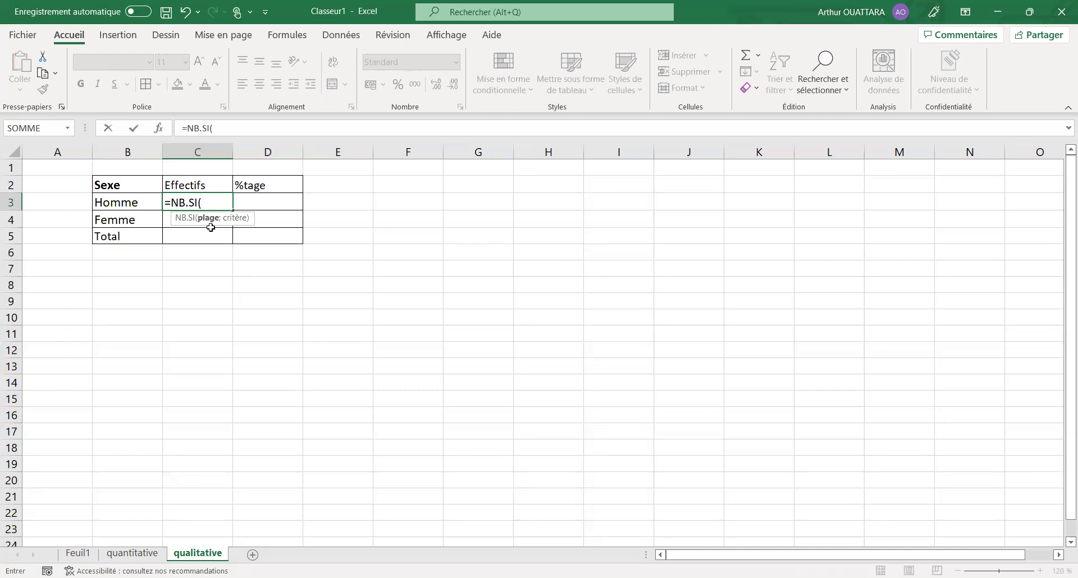
left_click(83, 553)
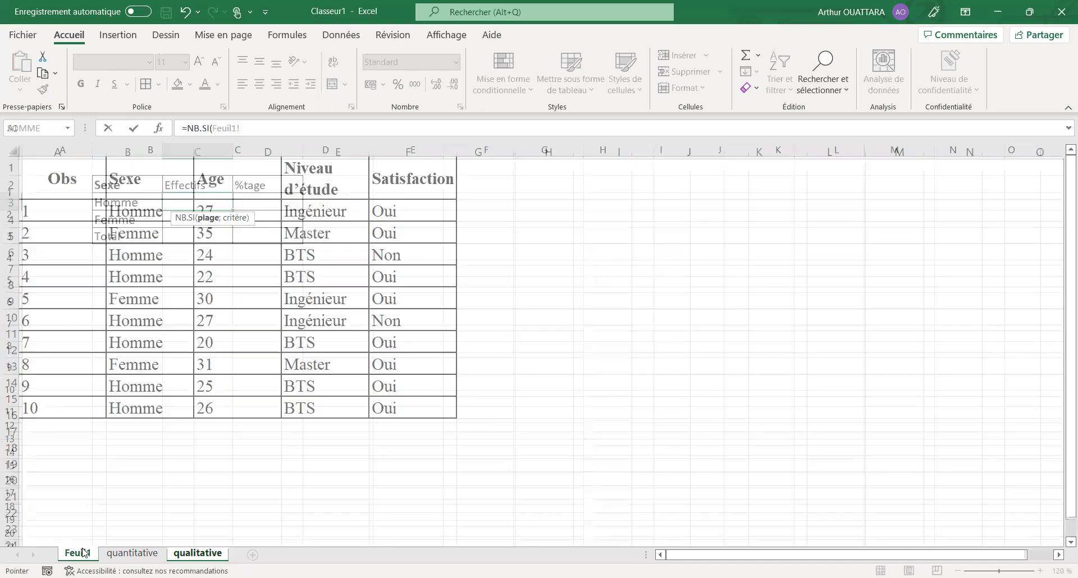
left_click(142, 151)
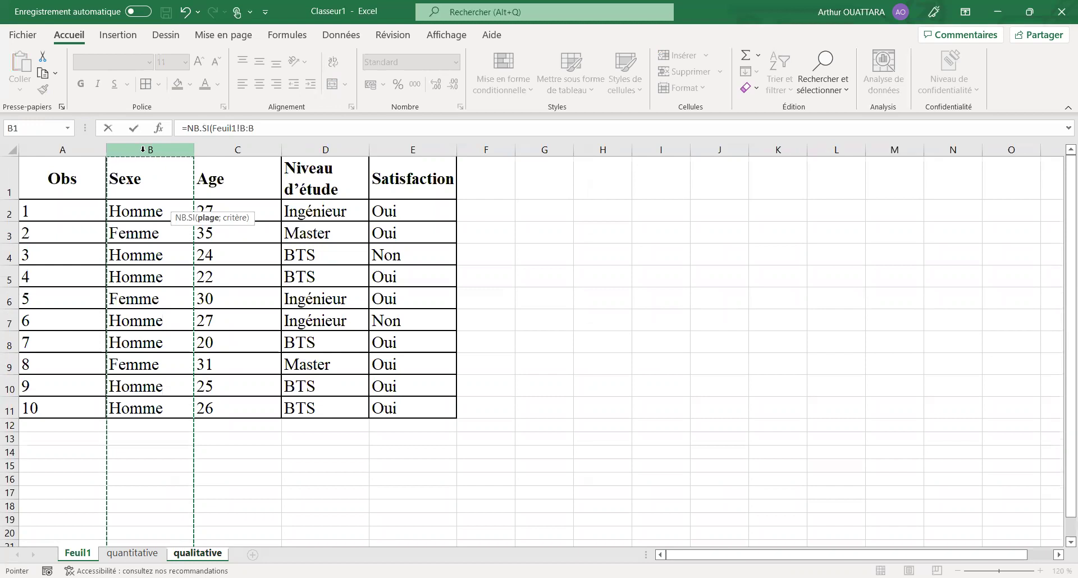
type(";")
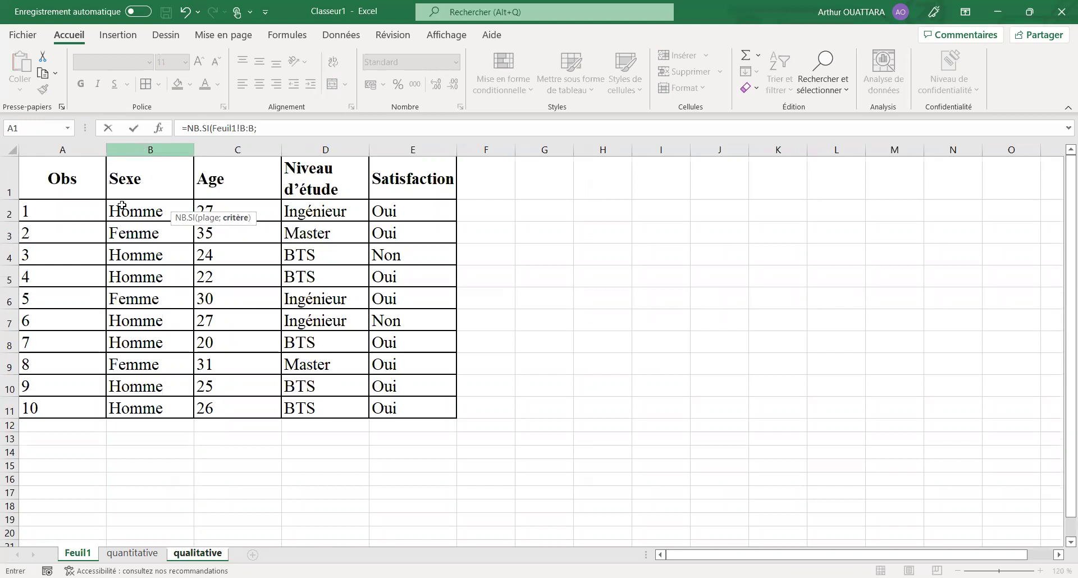
left_click(191, 555)
left_click(128, 204)
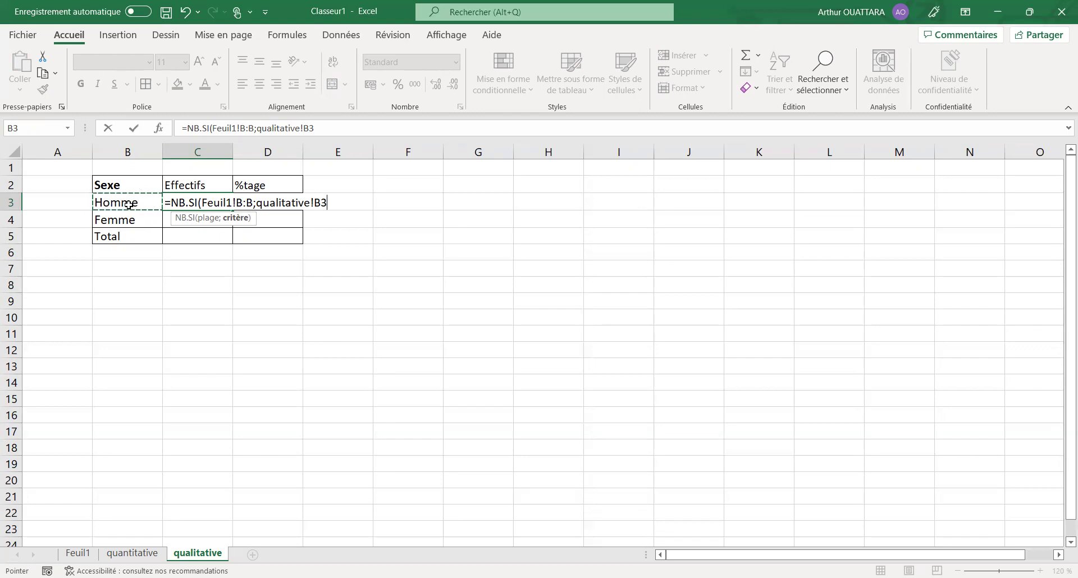
key("Return")
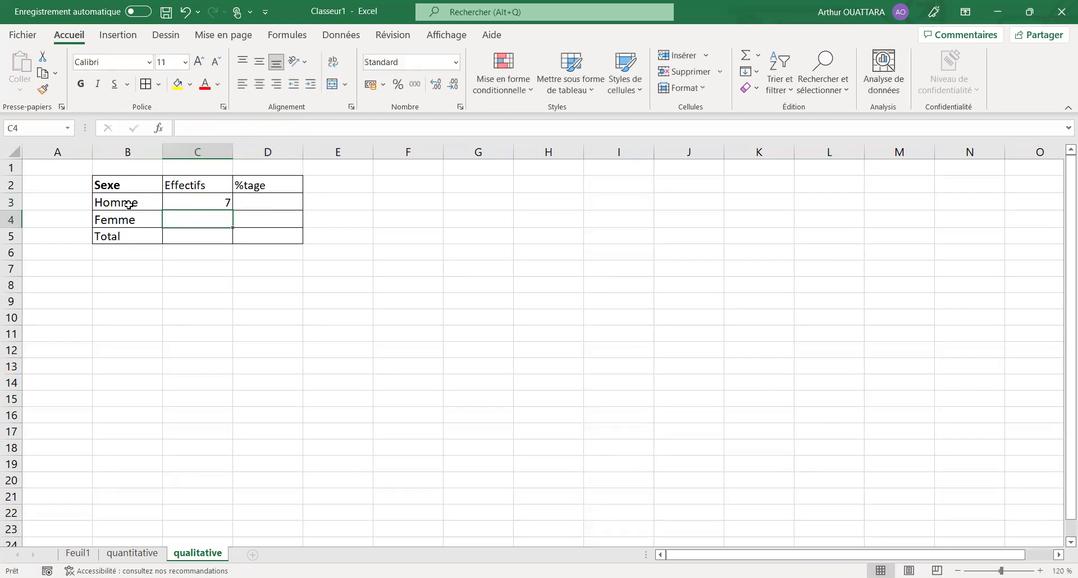
Count the Femme entries in C4 with NB.SI over Feuil1 column B and criterion B4, and sum both counts in C5.
type("=nb")
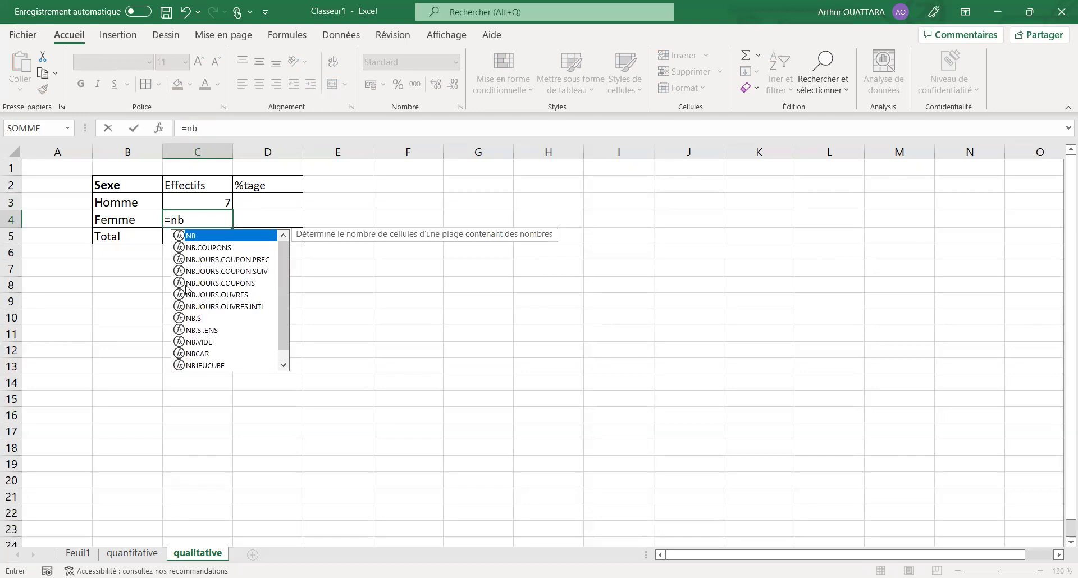
left_click(196, 318)
key("Tab")
left_click(78, 554)
left_click(150, 149)
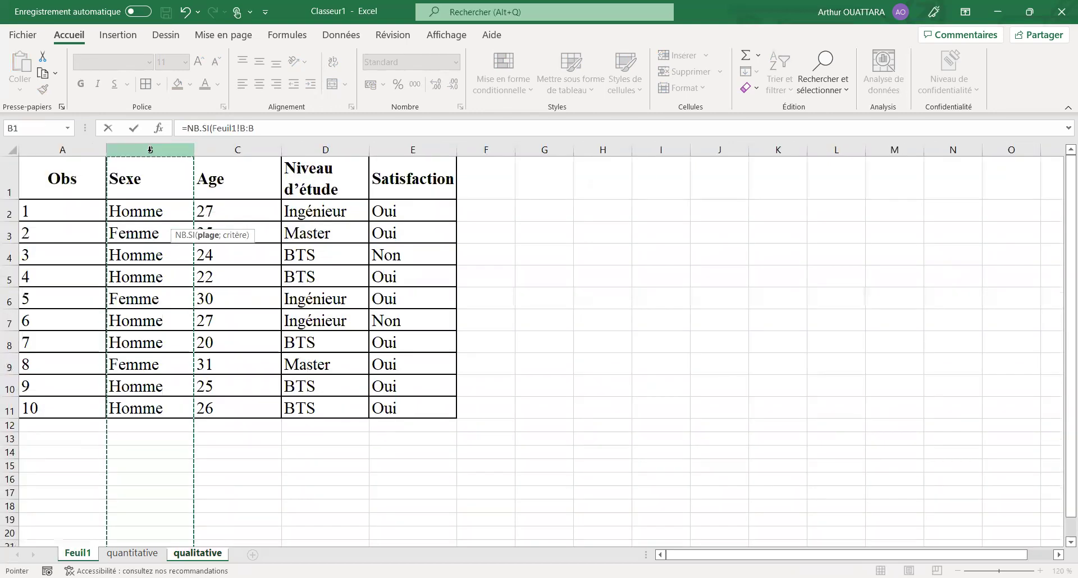
type(";")
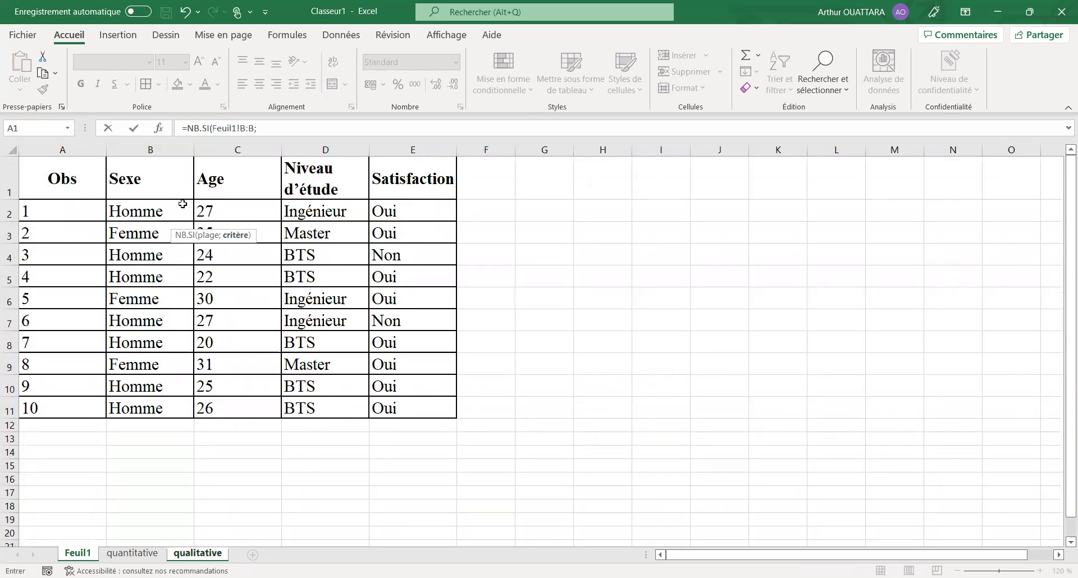
left_click(194, 555)
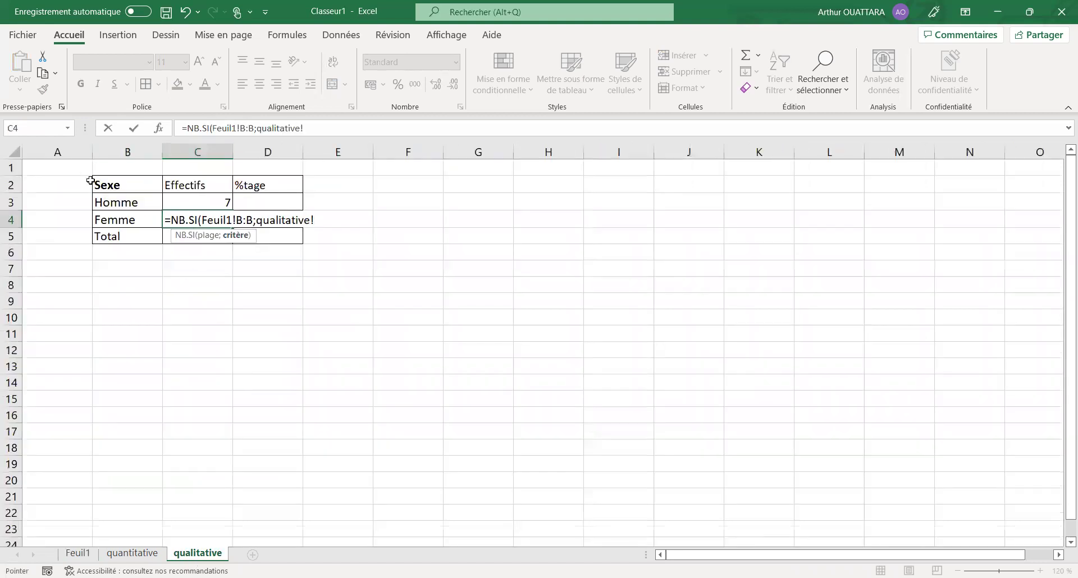
left_click(115, 220)
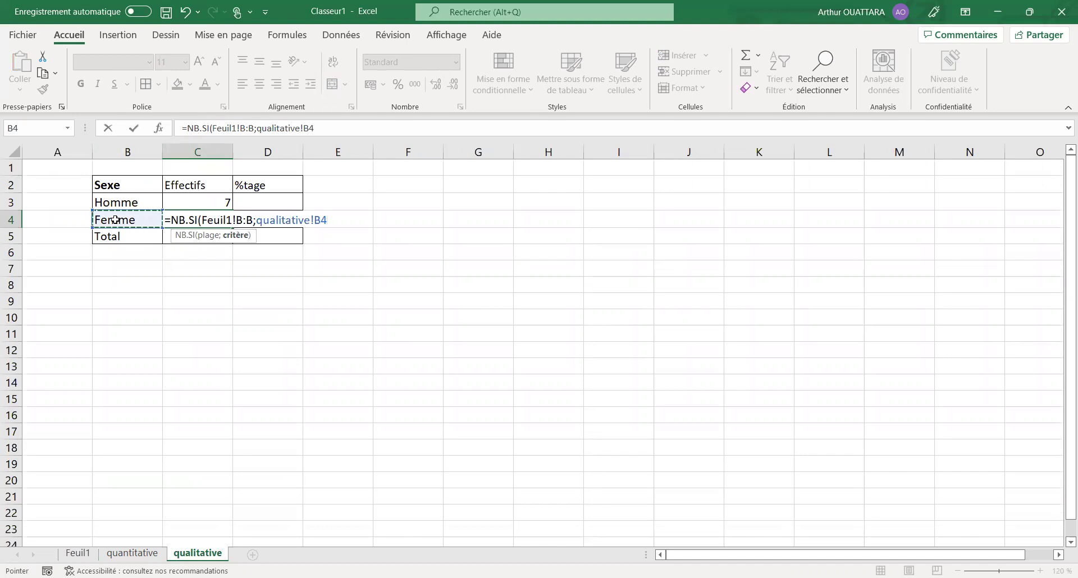
key("Return")
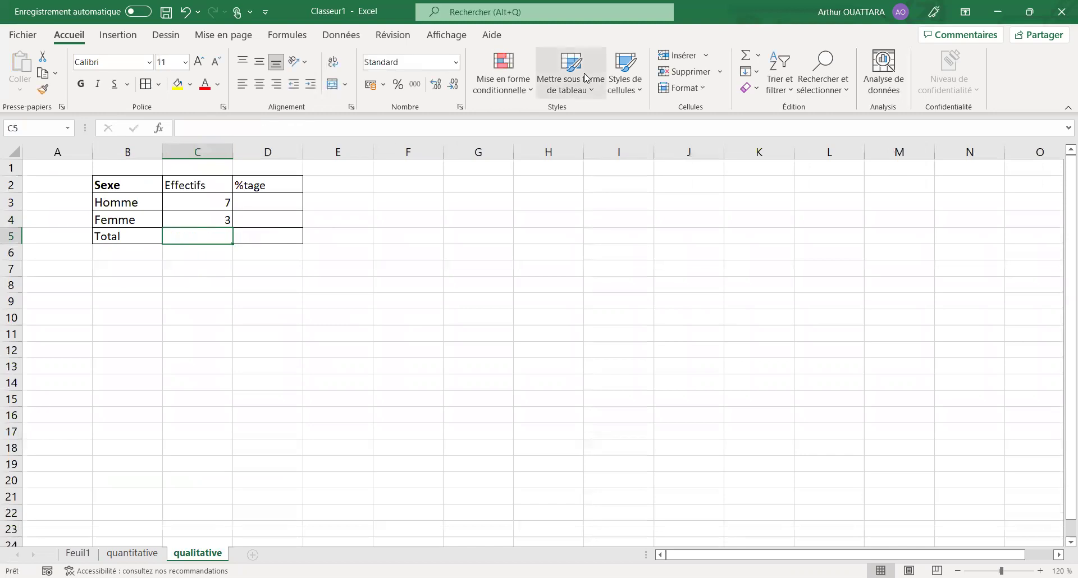
left_click(745, 56)
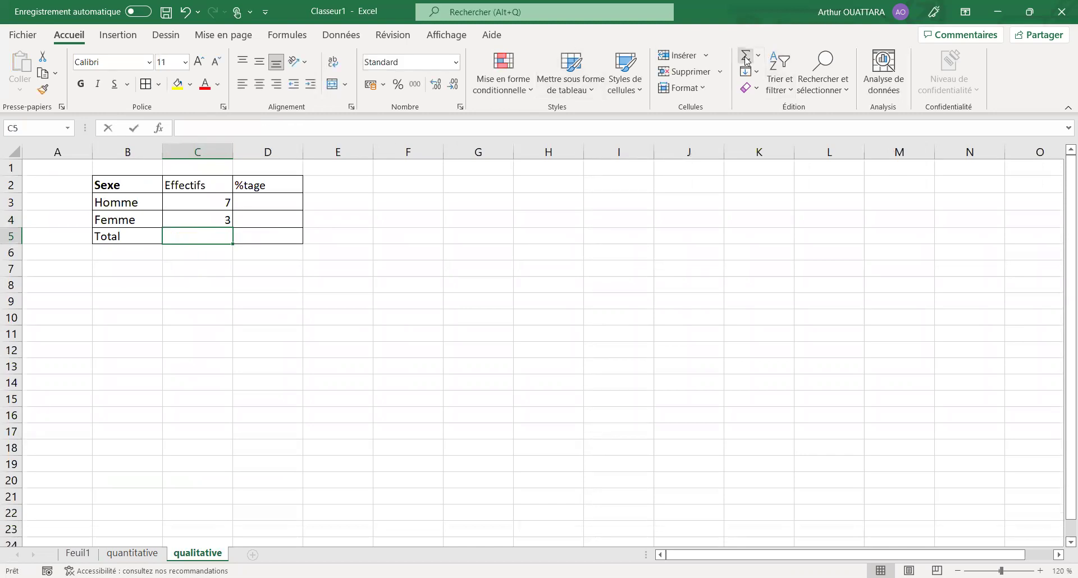
key("Return")
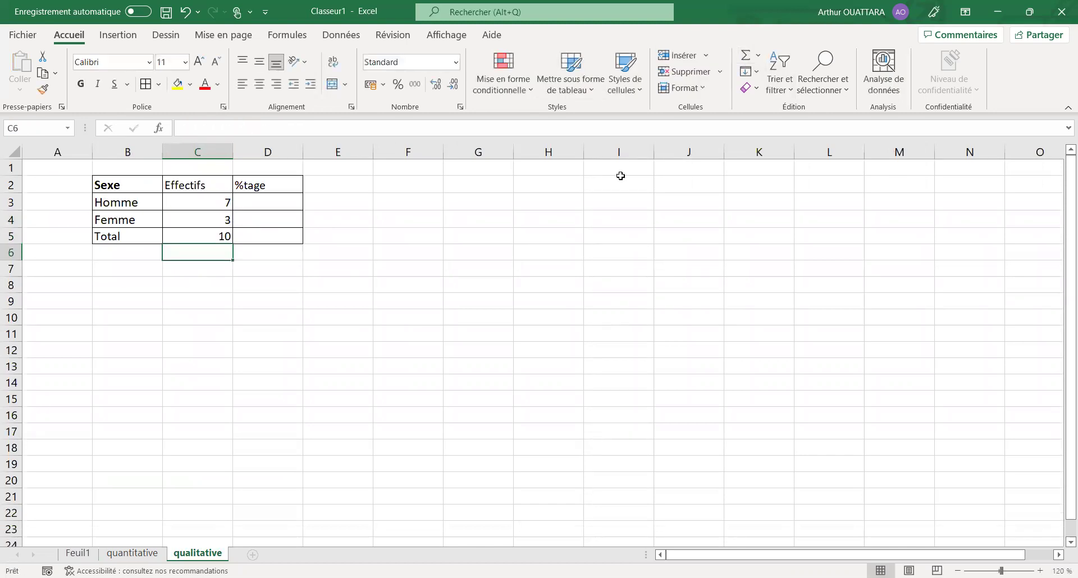
Calculate each share of the total in the %tage column, with =C3/C5 in D3 and =C4/C5 in D4.
double_click(285, 200)
type("=")
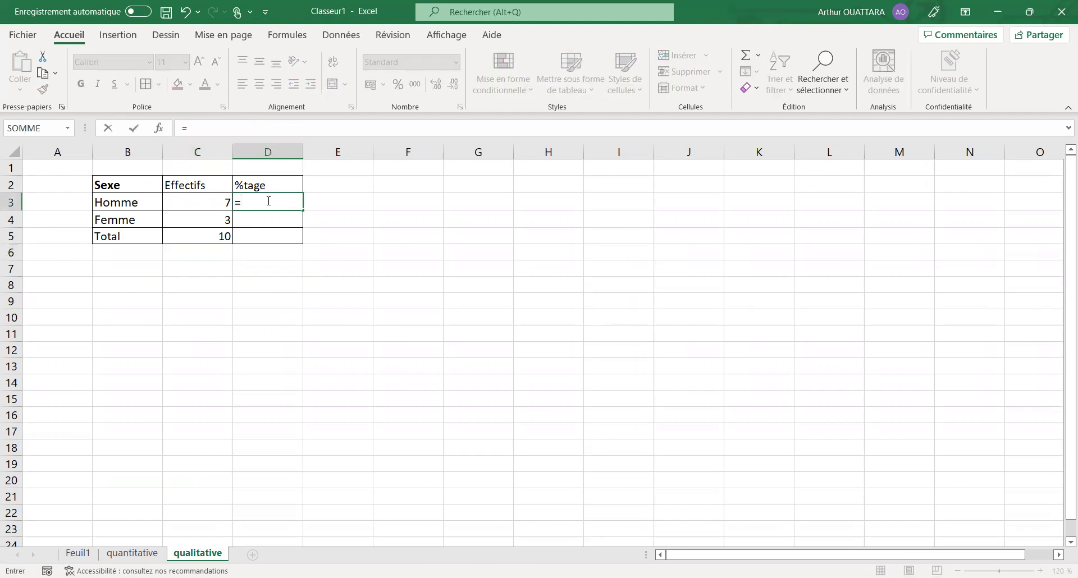
left_click(199, 203)
type("/")
left_click(199, 239)
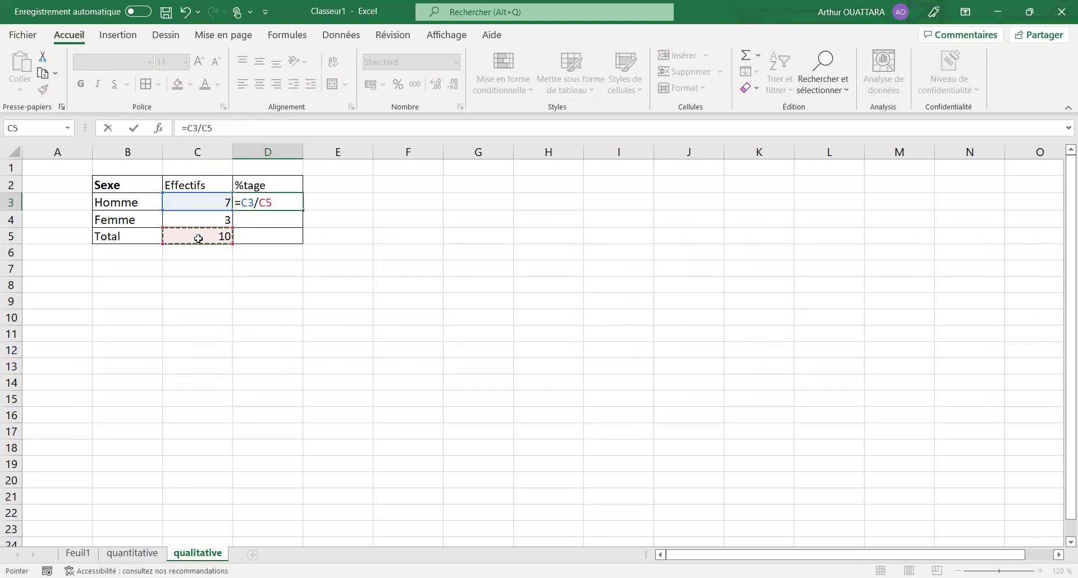
key("Return")
type("=")
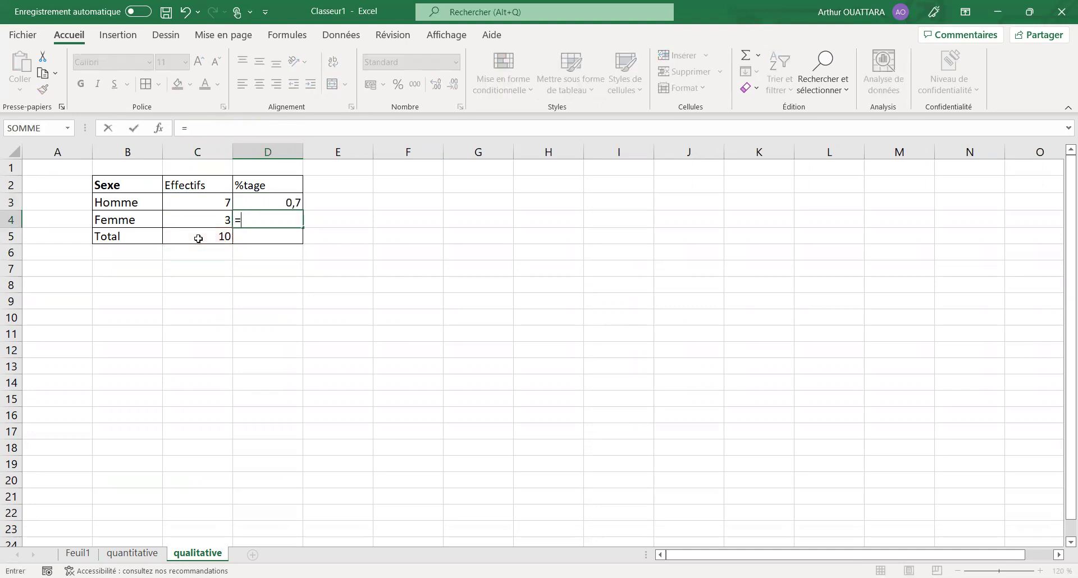
left_click(196, 223)
type("/")
left_click(198, 237)
key("Return")
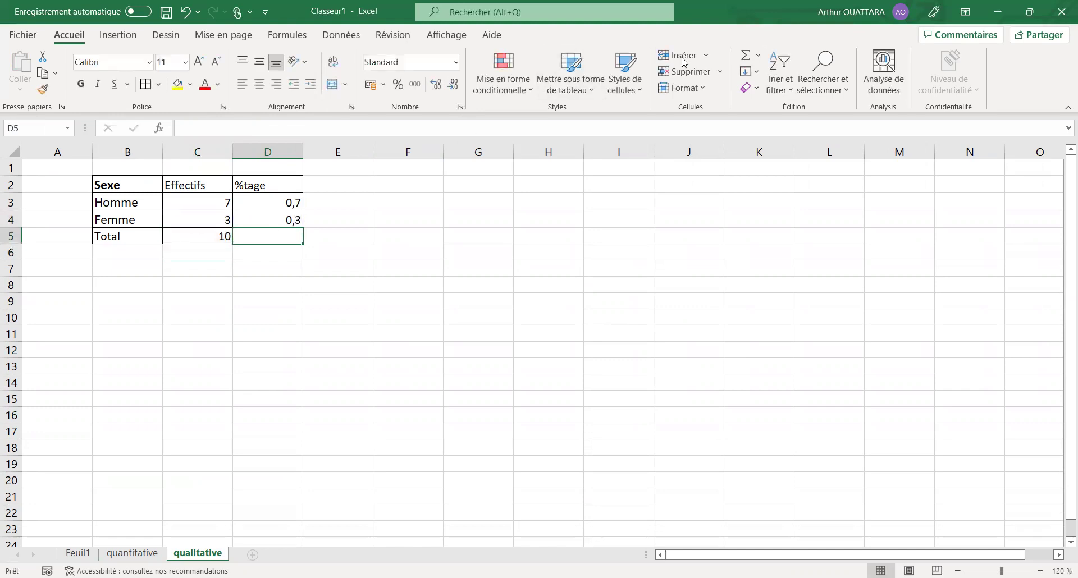
Sum the two shares in D5 and format D3:D5 as percentages.
left_click(745, 59)
key("Return")
left_click_drag(285, 202, 282, 238)
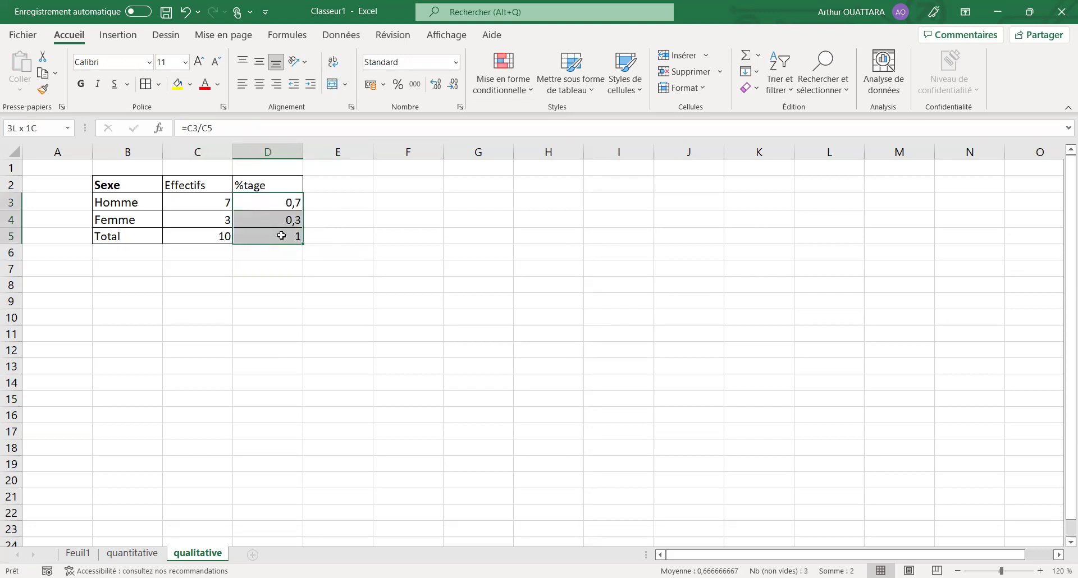
left_click(398, 86)
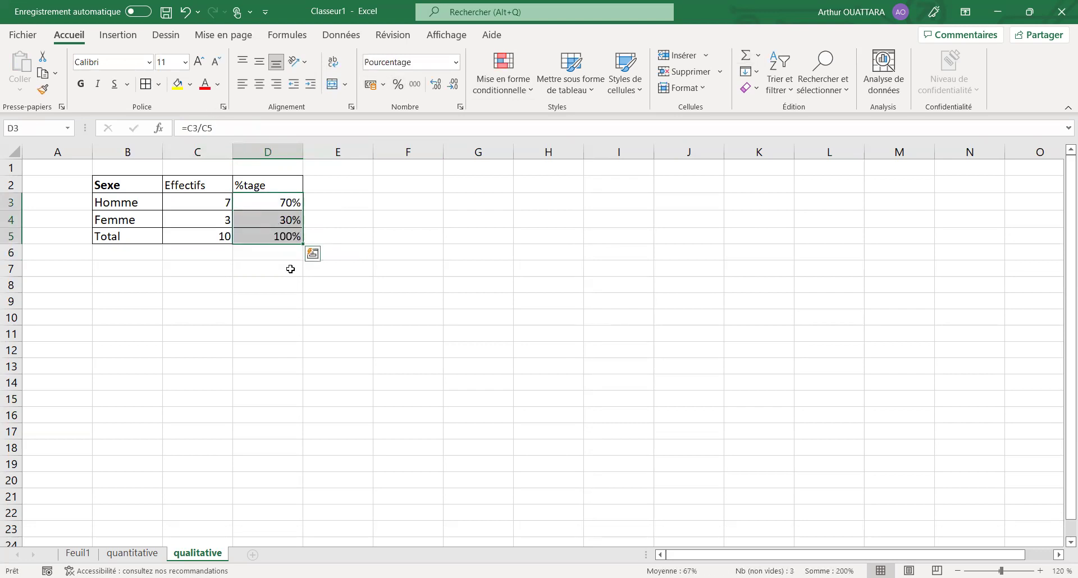
left_click(457, 349)
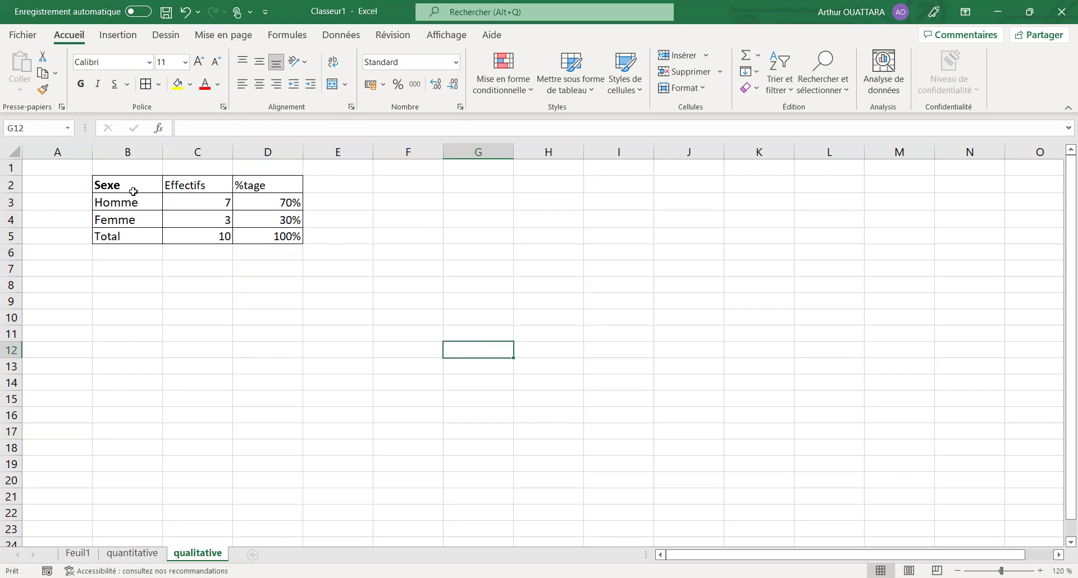
Copy the Sexe frequency table B2:D5 and paste it as values only starting at B8.
left_click_drag(133, 190, 258, 230)
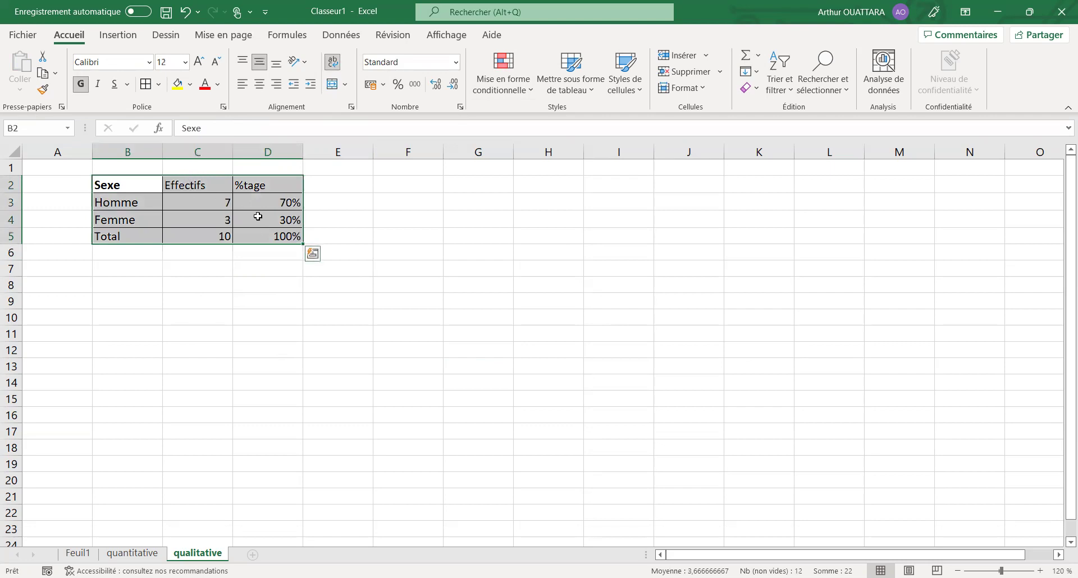
key("ctrl+c")
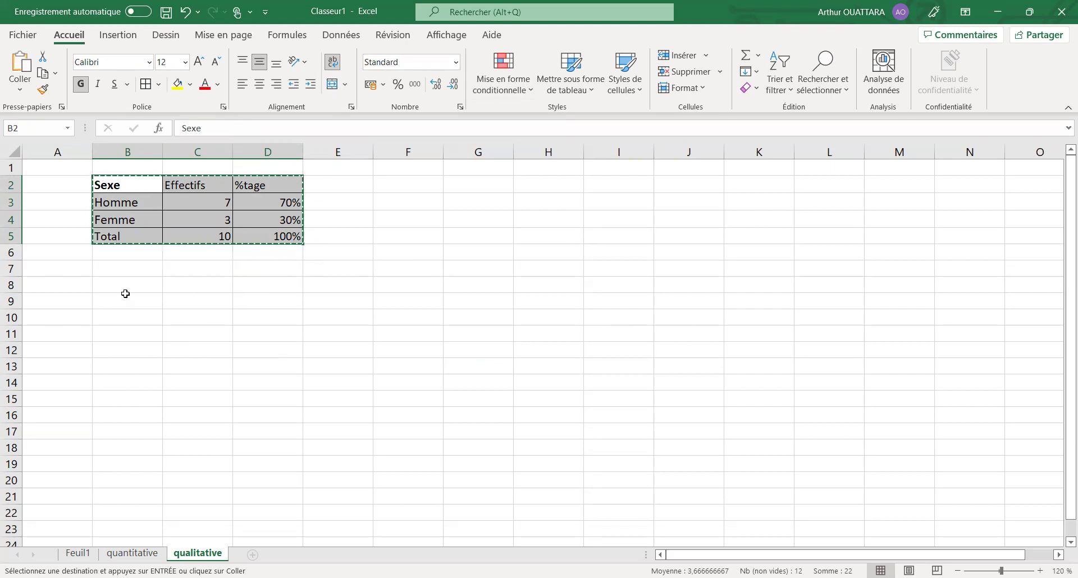
left_click(124, 286)
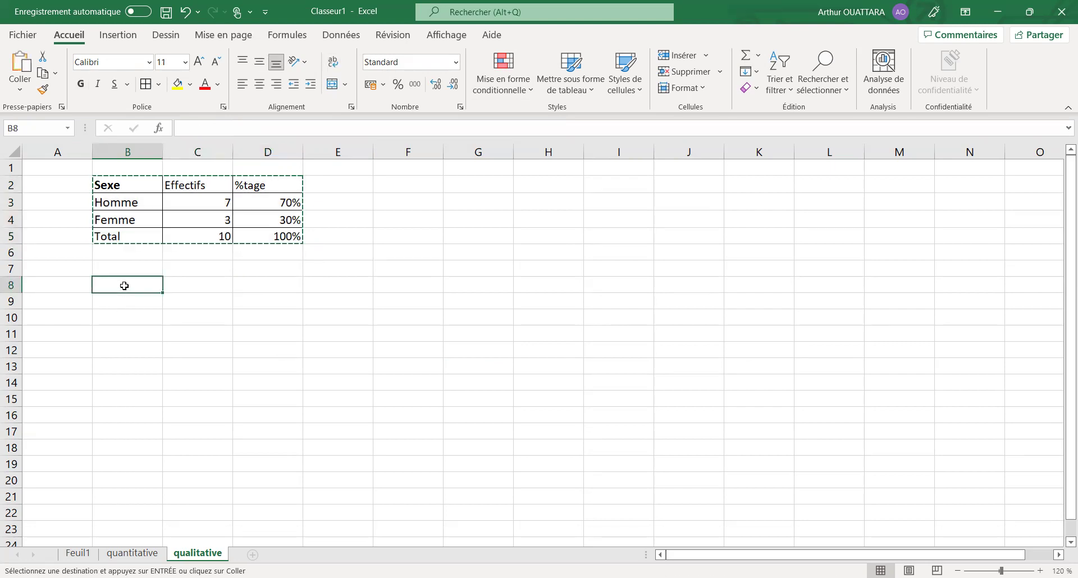
left_click(21, 91)
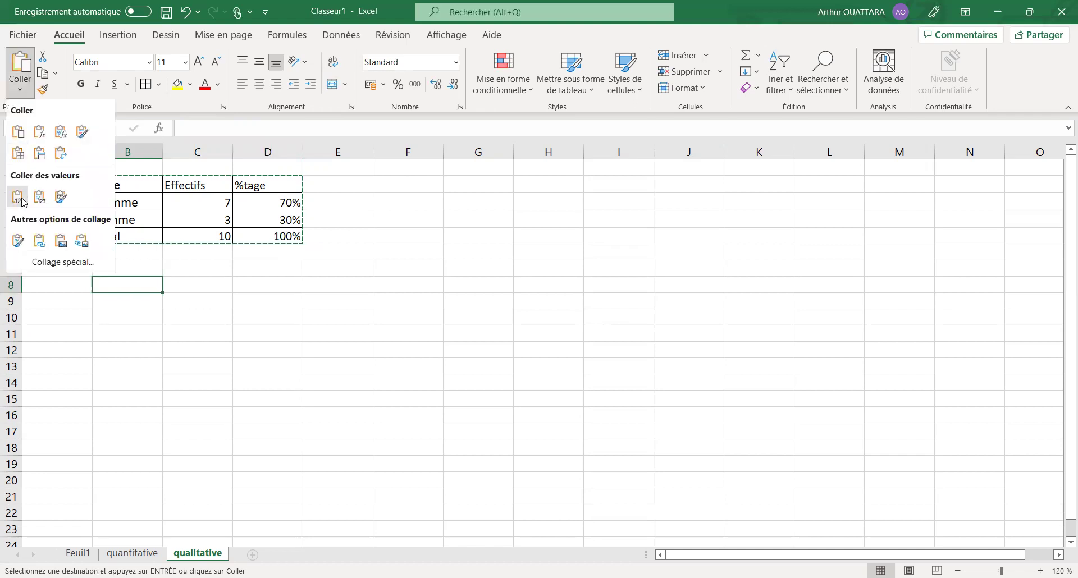
key("Return")
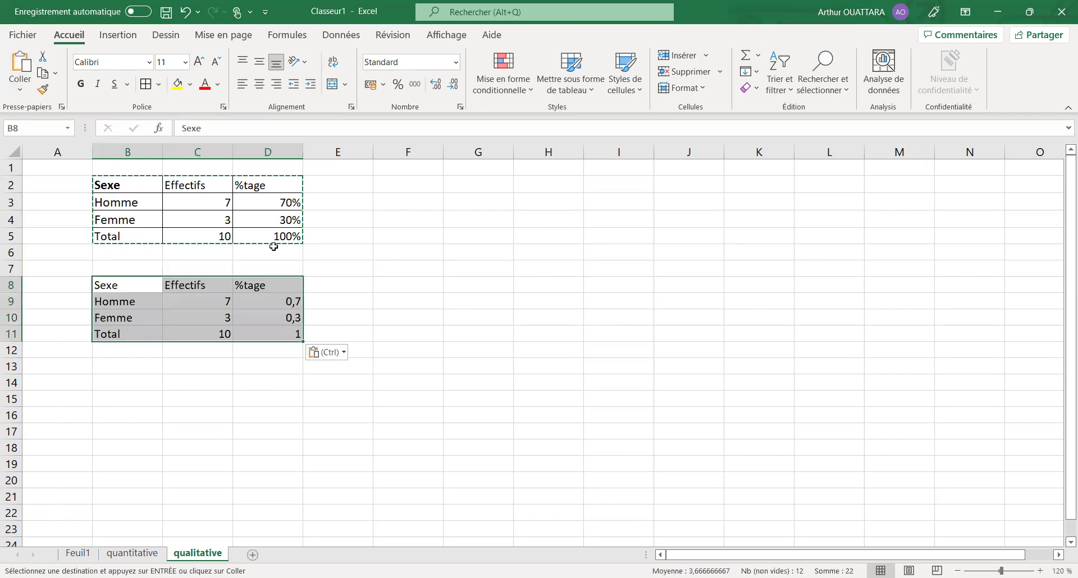
Clear the Effectifs column from the pasted table and move its %tage column into C8:C11.
left_click_drag(183, 286, 180, 331)
key("Delete")
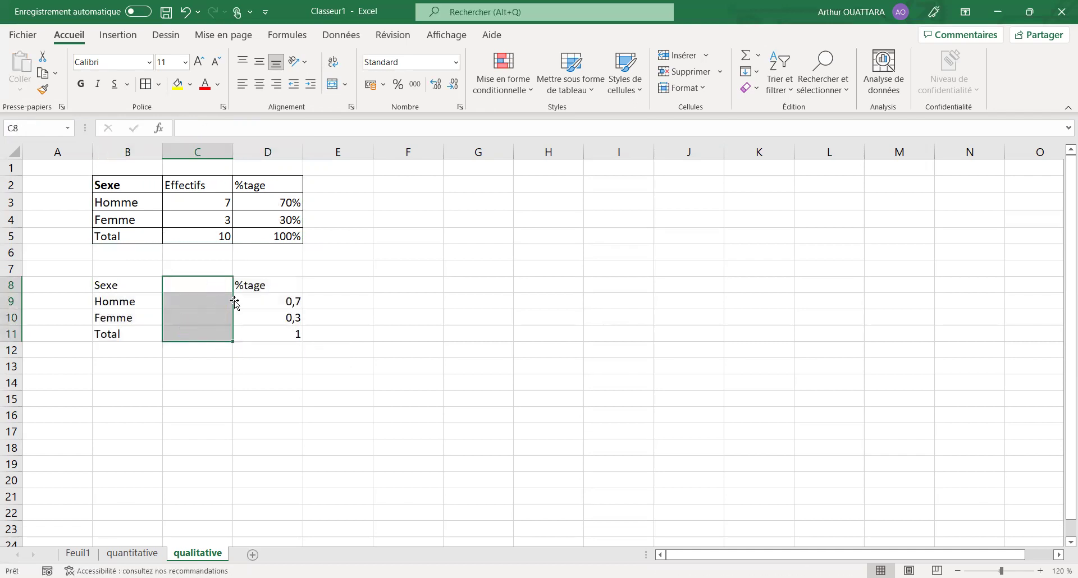
left_click_drag(250, 288, 241, 335)
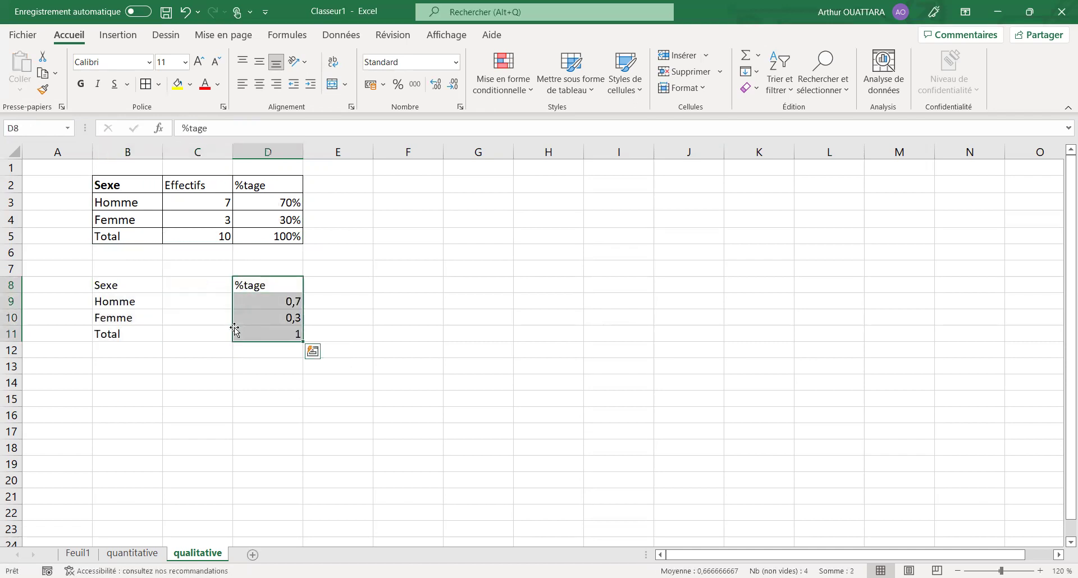
left_click_drag(216, 331, 215, 331)
Format C9:C11 as percentages and apply all borders to the table B8:C11.
left_click_drag(140, 288, 199, 333)
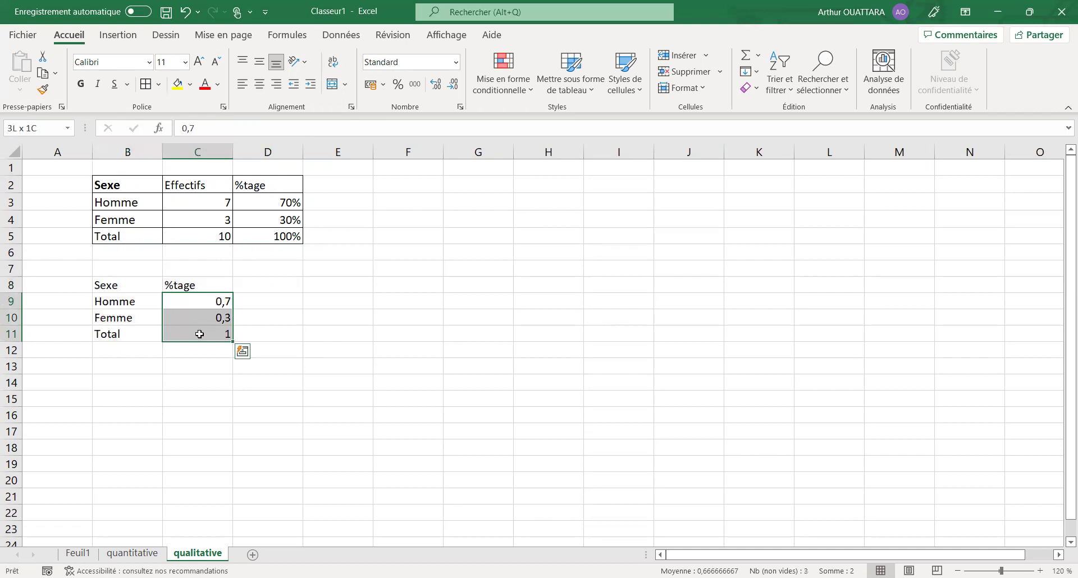
left_click(399, 84)
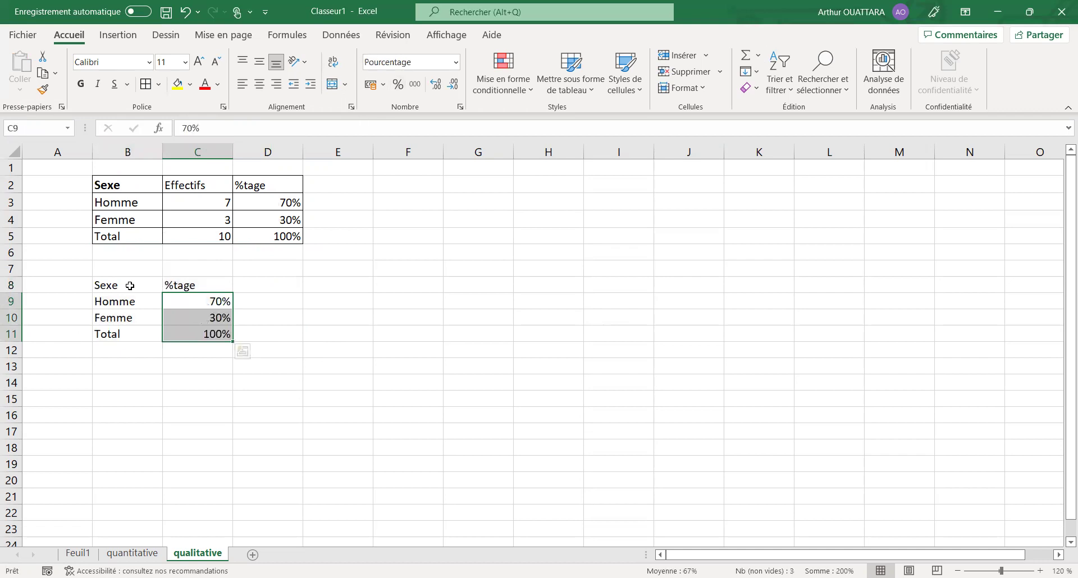
left_click_drag(130, 286, 177, 330)
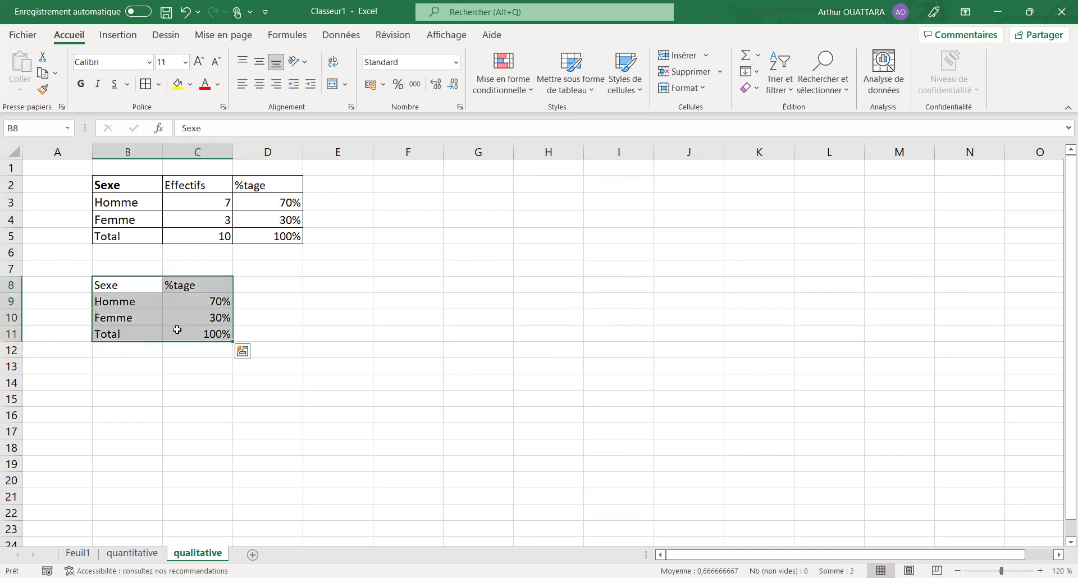
left_click(146, 84)
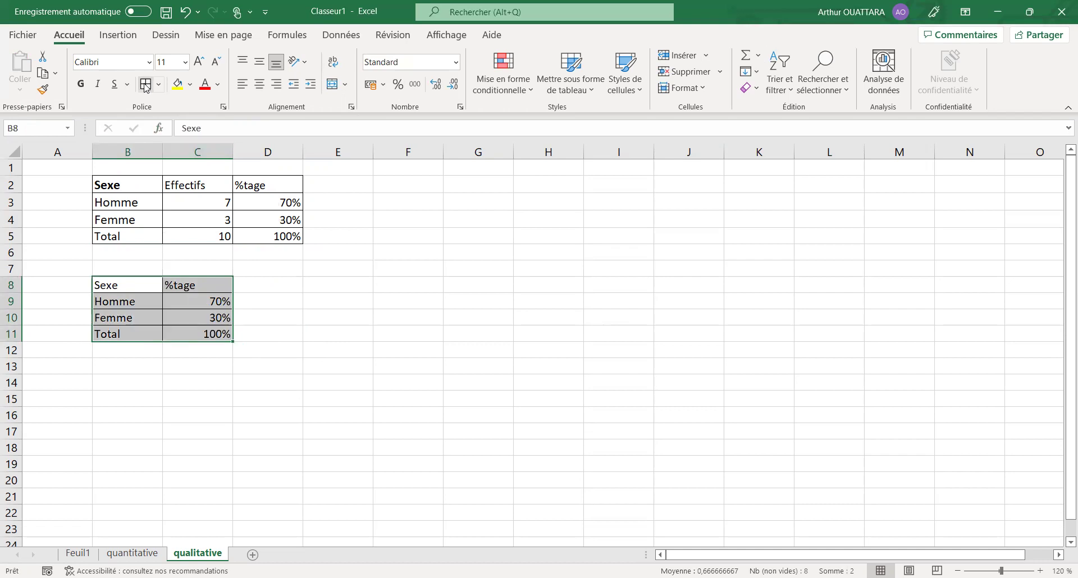
Replace the header in C8 with Pourcentage.
left_click(173, 284)
type("Poure")
key("BackSpace")
type("centag")
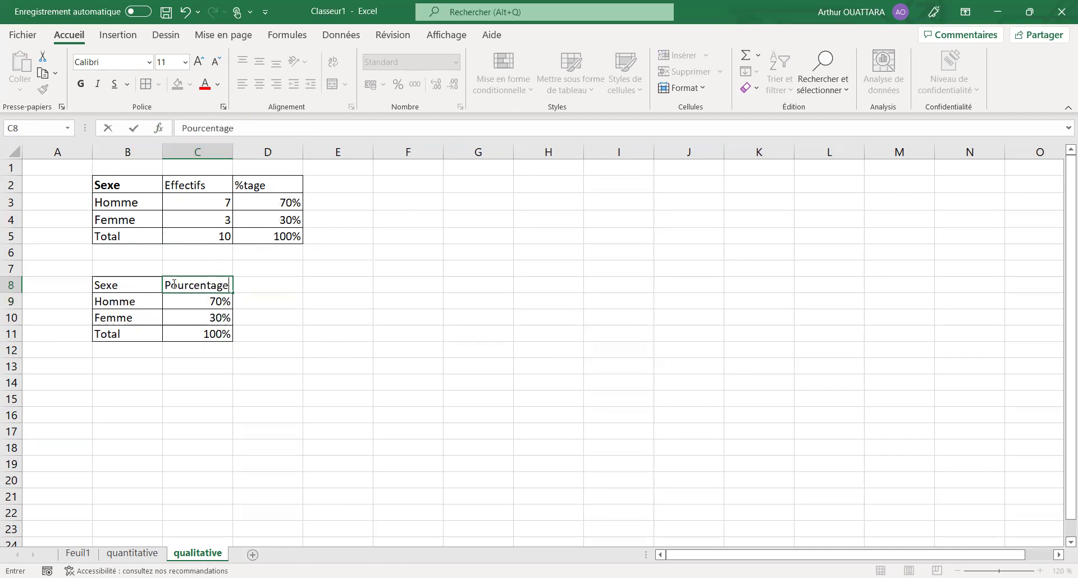
left_click(313, 346)
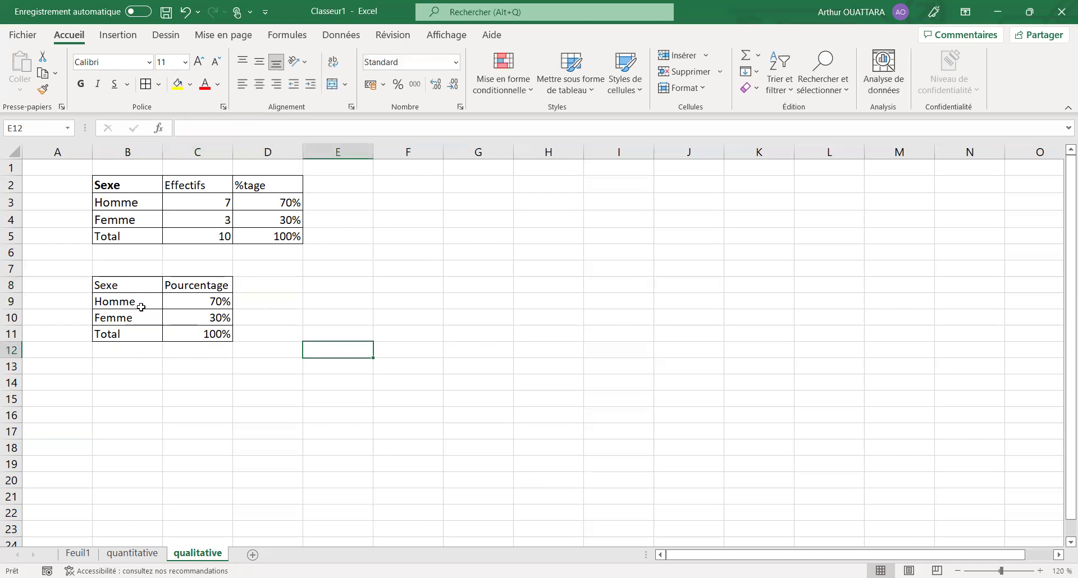
Insert a 3D pie chart from B9:C10 and apply the third chart style, with a grey gradient background and percentage labels.
left_click_drag(135, 305, 174, 316)
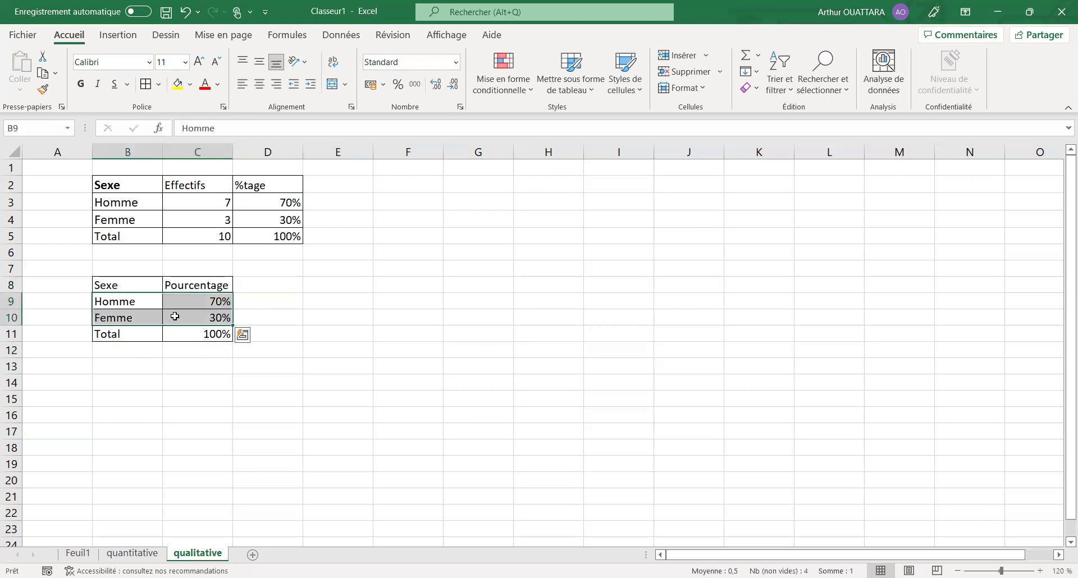
left_click(345, 313)
left_click_drag(136, 303, 179, 310)
left_click(108, 37)
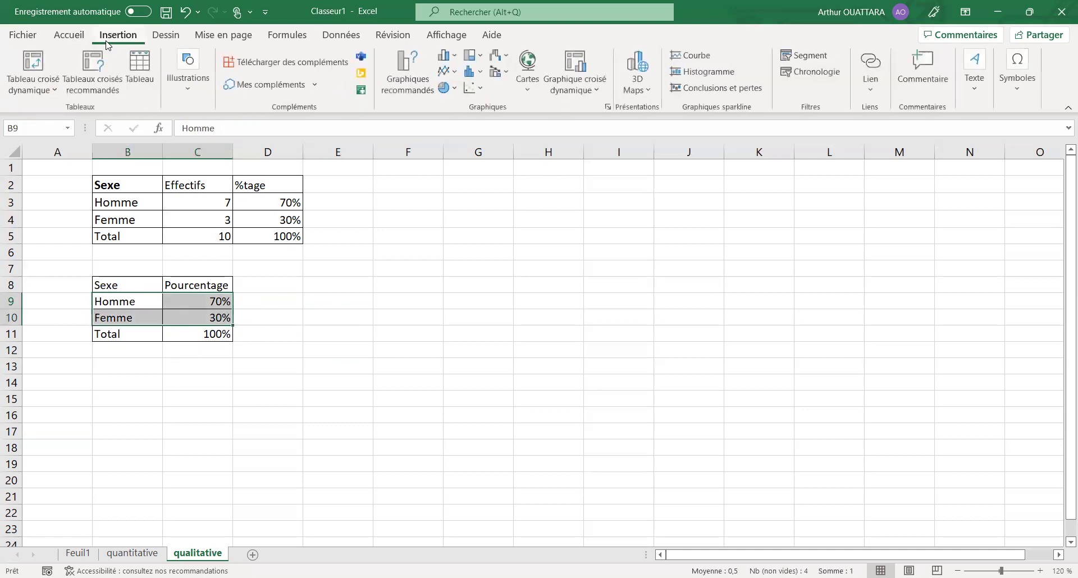
left_click(445, 90)
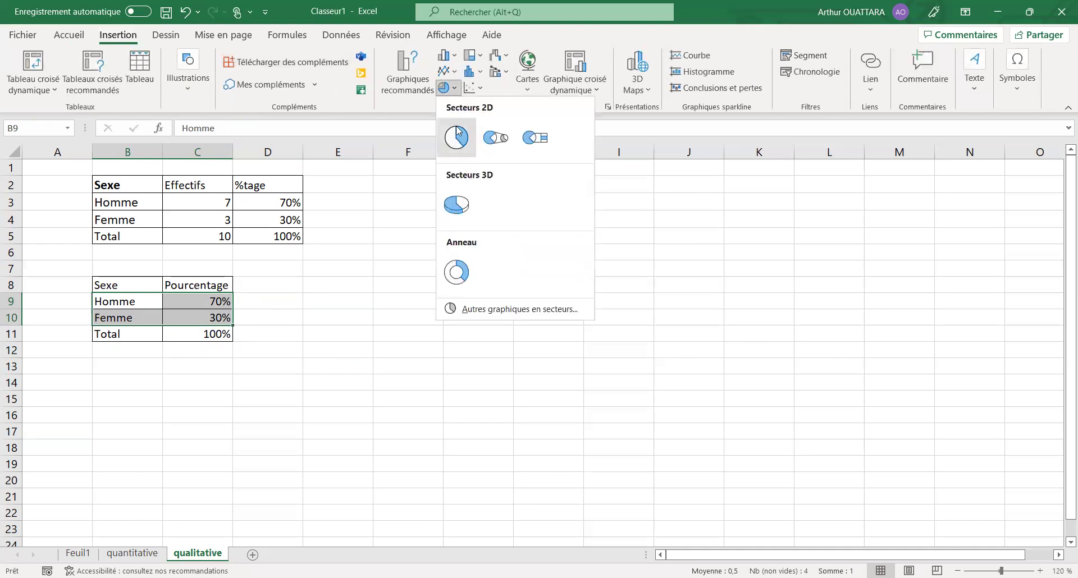
left_click(456, 211)
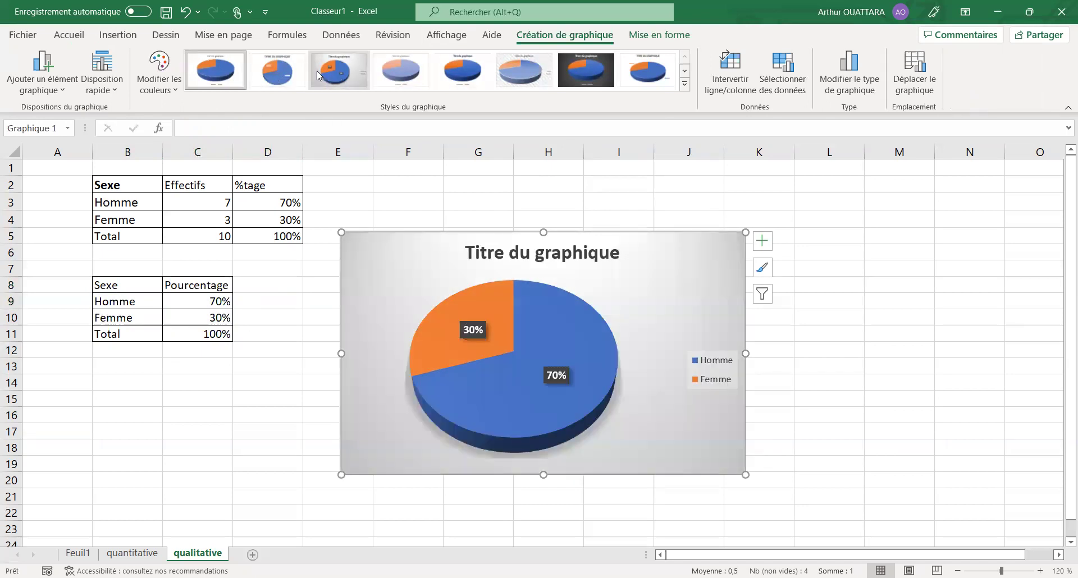
left_click(317, 71)
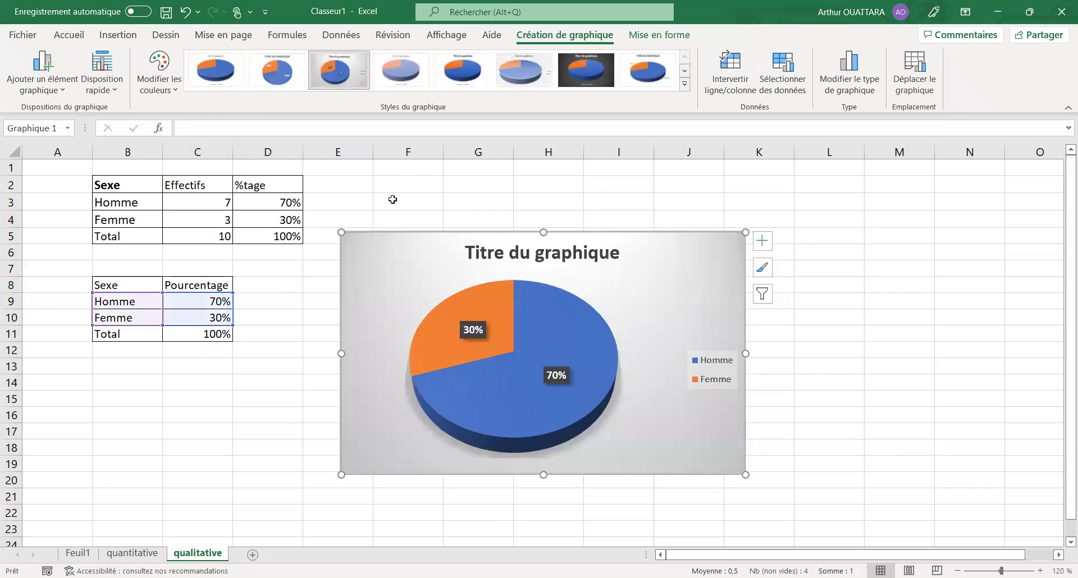
Title the pie chart Sexe and move it farther away from the tables, to about columns H through M.
left_click(543, 256)
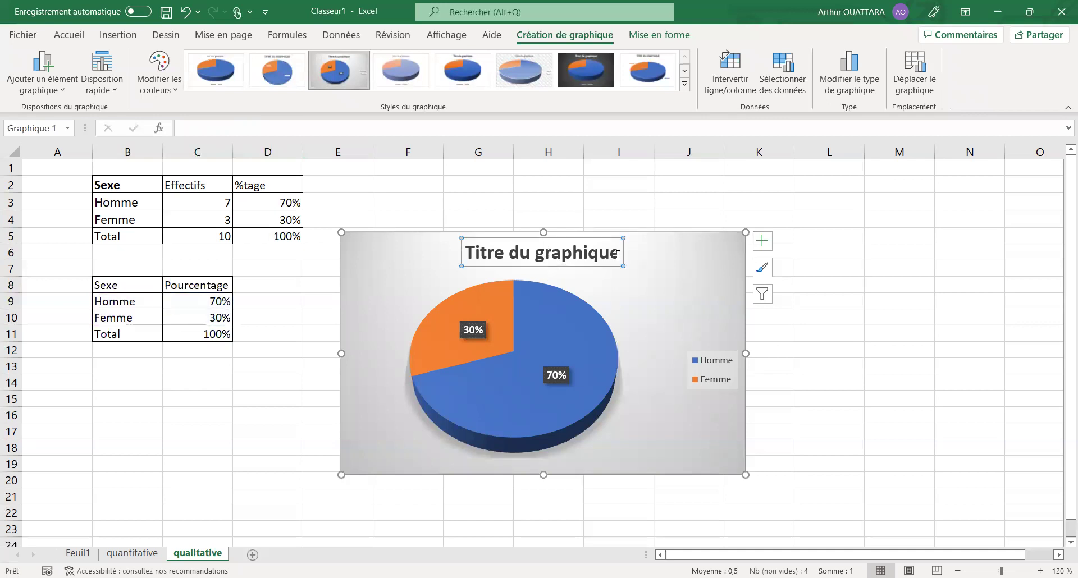
left_click_drag(616, 256, 486, 248)
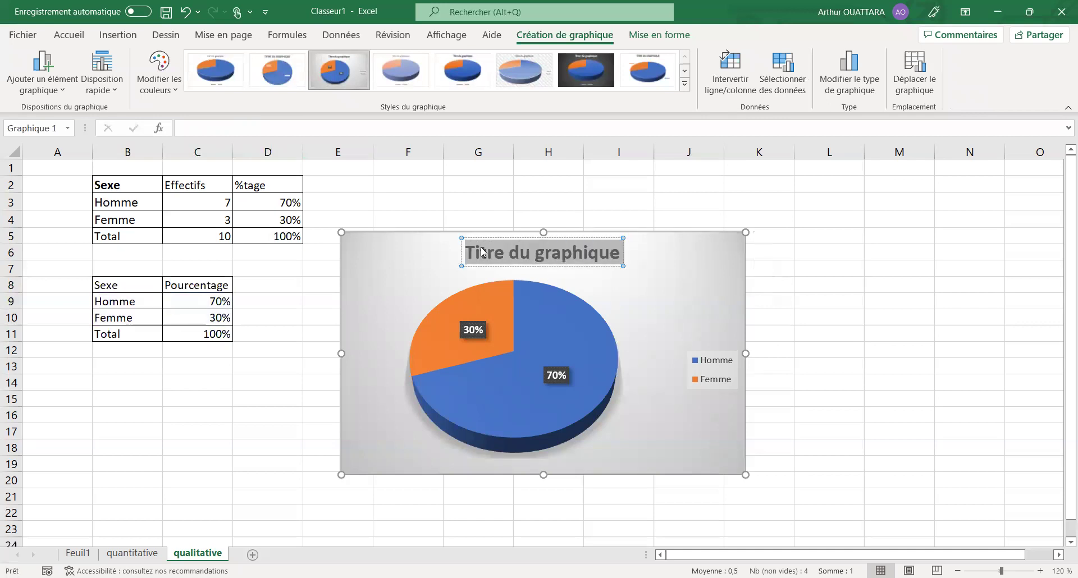
type("Sexe")
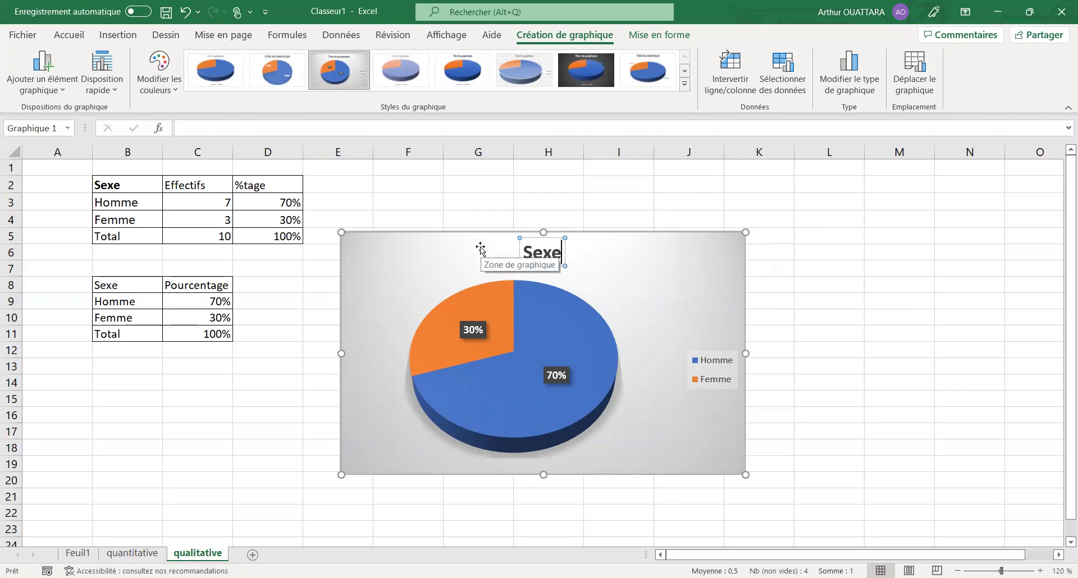
left_click_drag(410, 249, 624, 244)
left_click(345, 319)
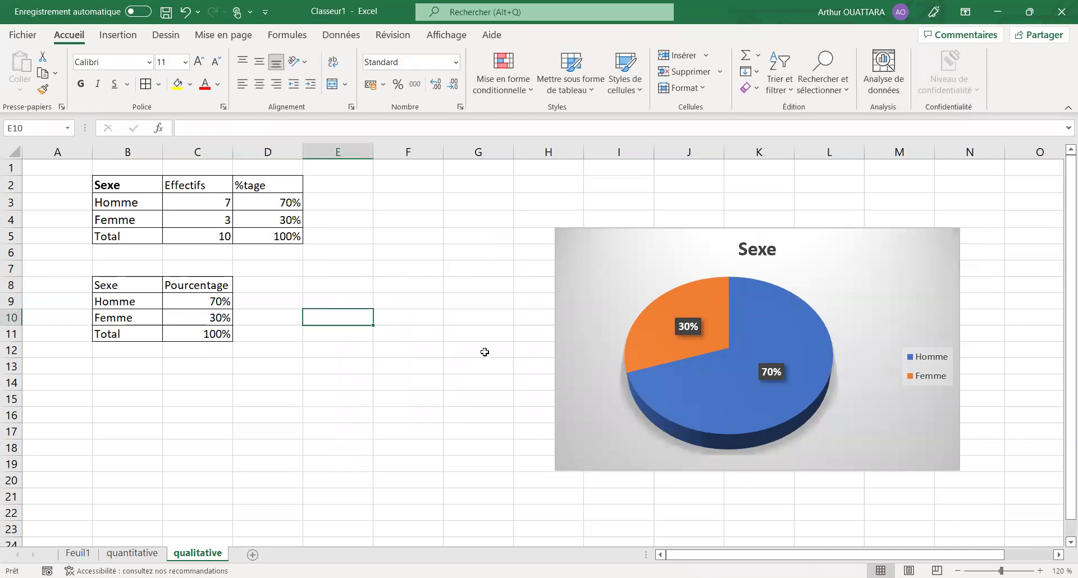
left_click(421, 464)
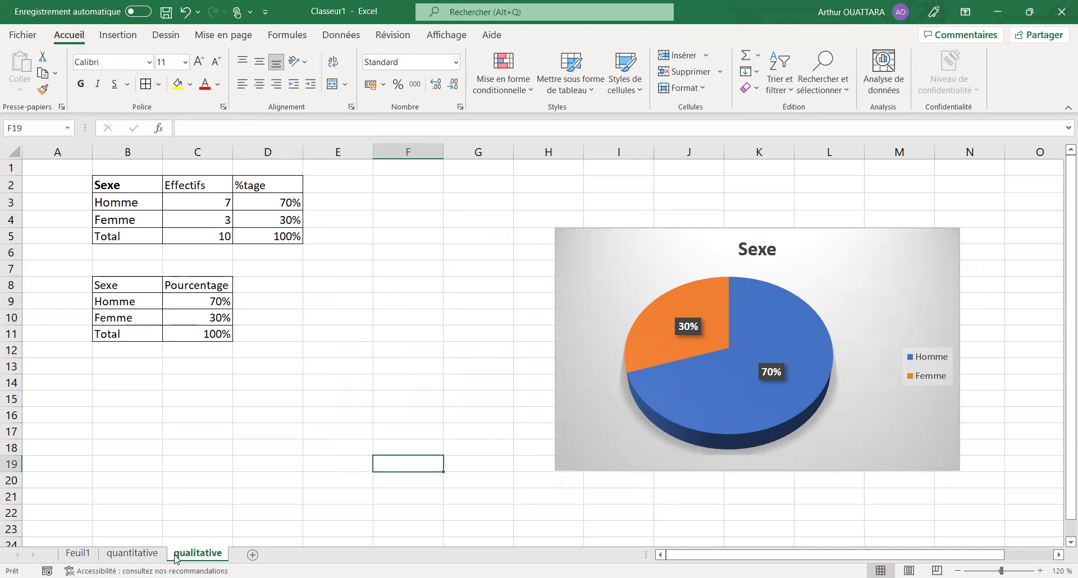
Highlight the Moyenne row (A6:B6) and the Ecart-type row (A13:B13) in yellow on the quantitative sheet.
left_click(132, 553)
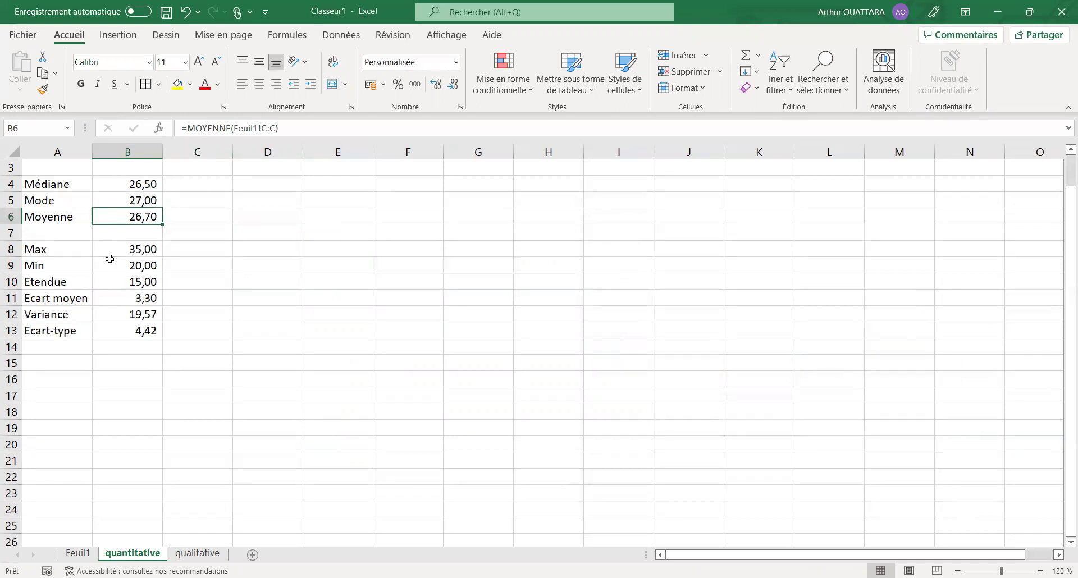
left_click_drag(52, 217, 113, 217)
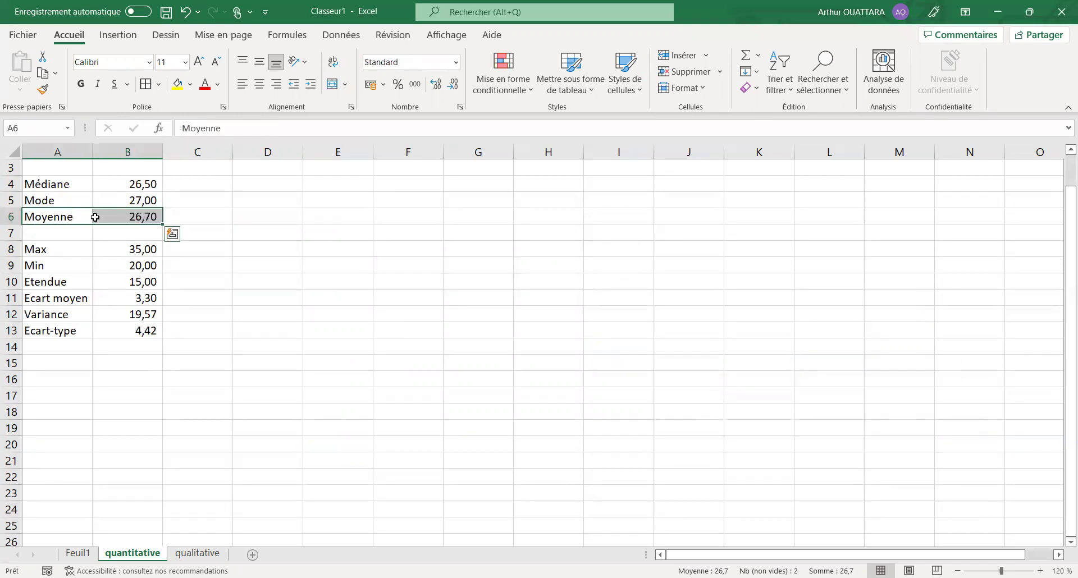
left_click(177, 84)
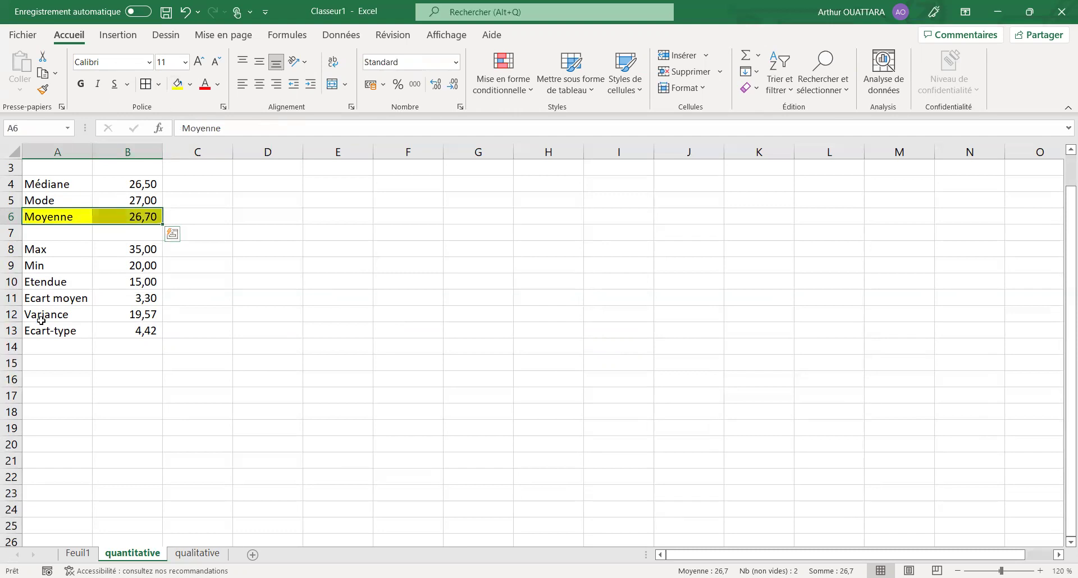
left_click_drag(38, 332, 129, 331)
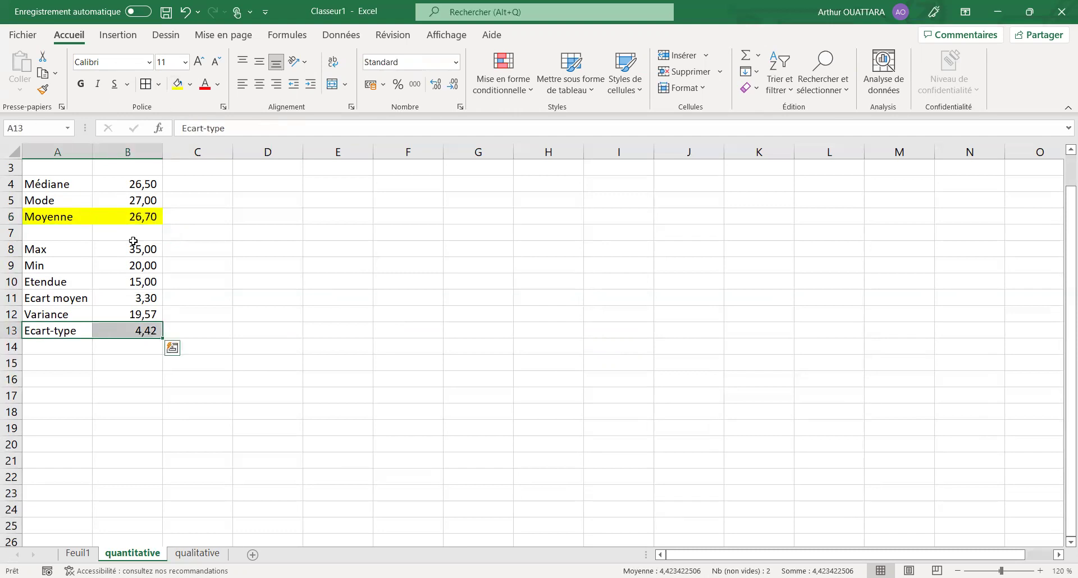
left_click(176, 87)
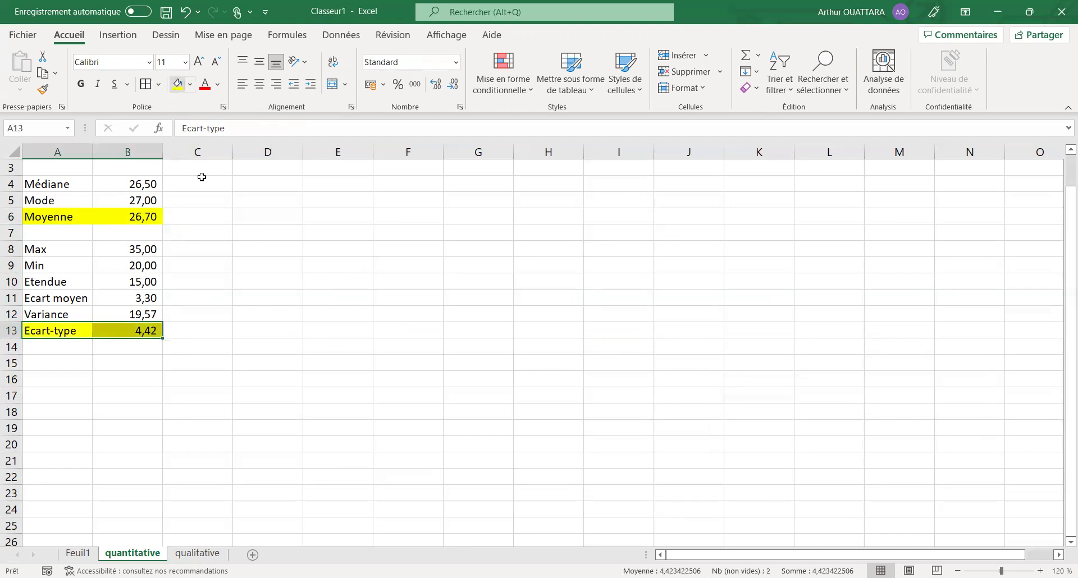
Add a new worksheet after the qualitative sheet and name it Quali x Quanti.
left_click(197, 554)
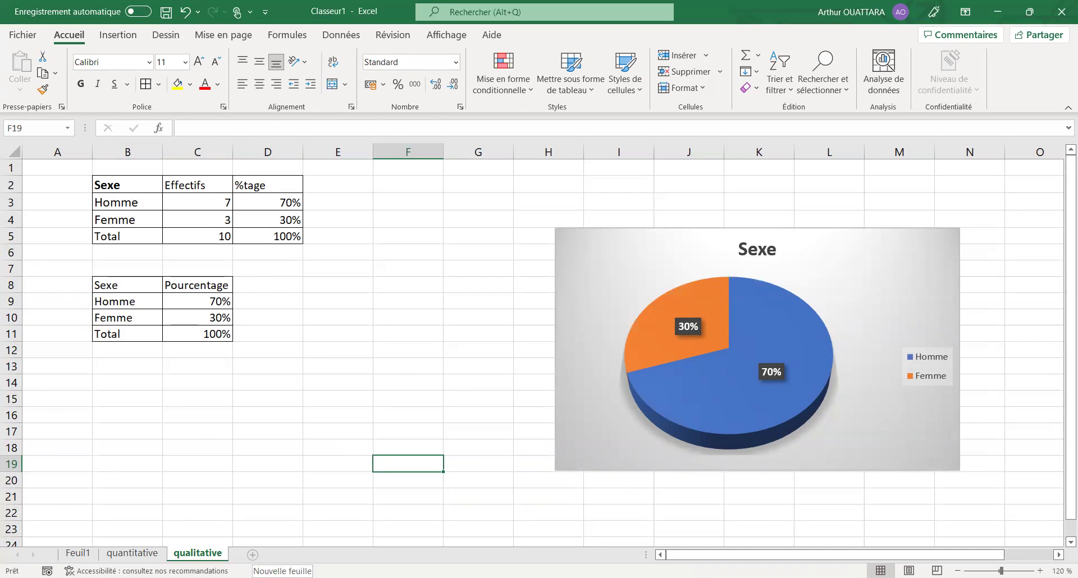
left_click(252, 555)
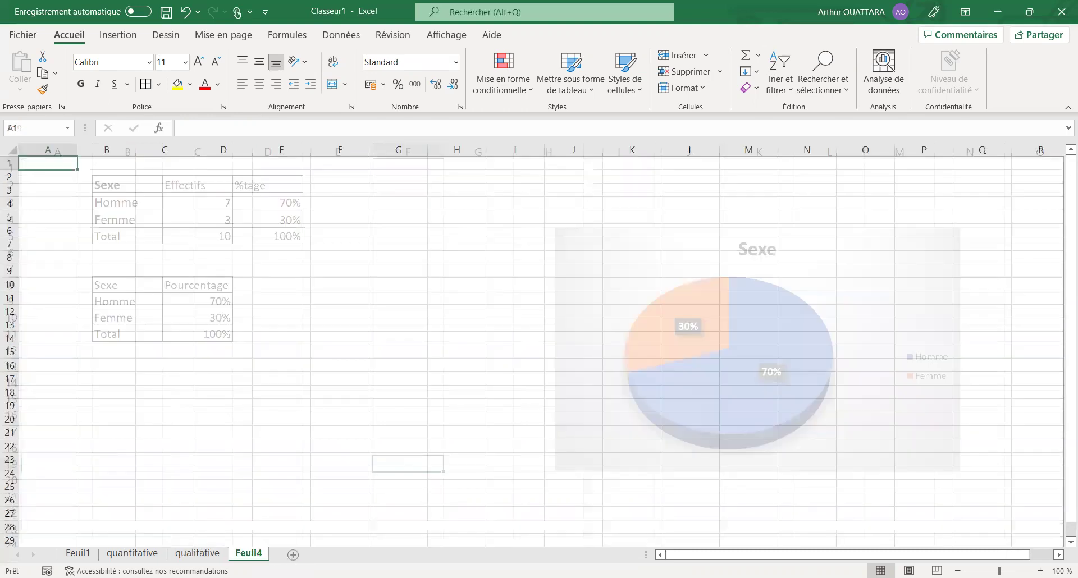
double_click(254, 555)
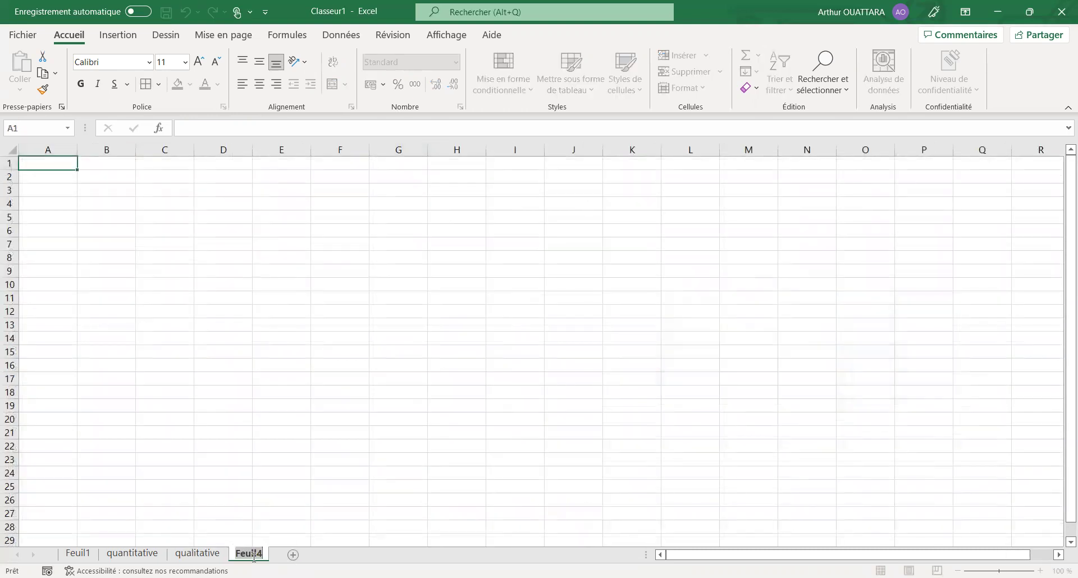
type("Qualitx Quanti")
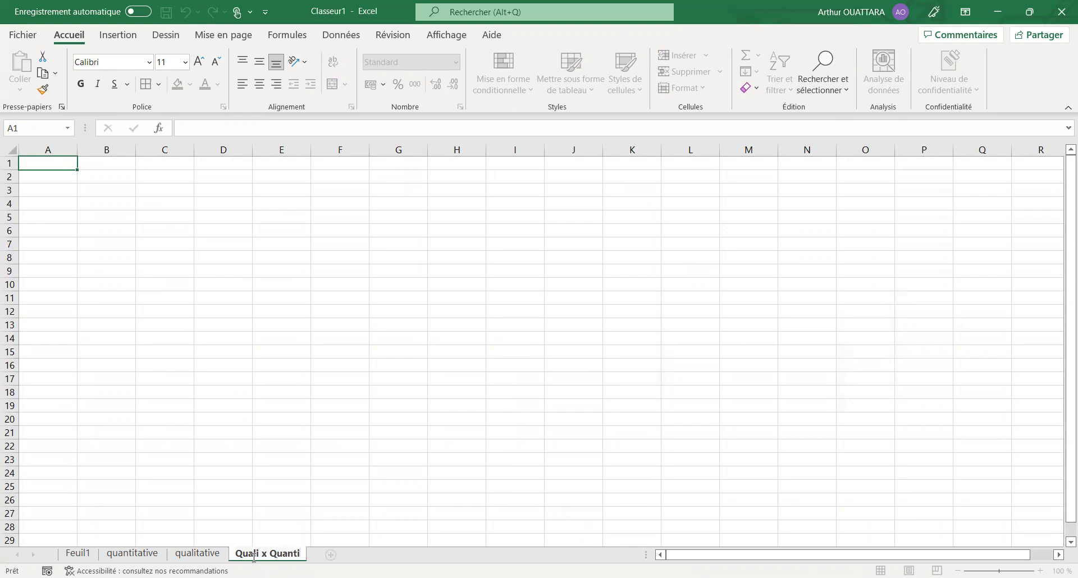
left_click(211, 232)
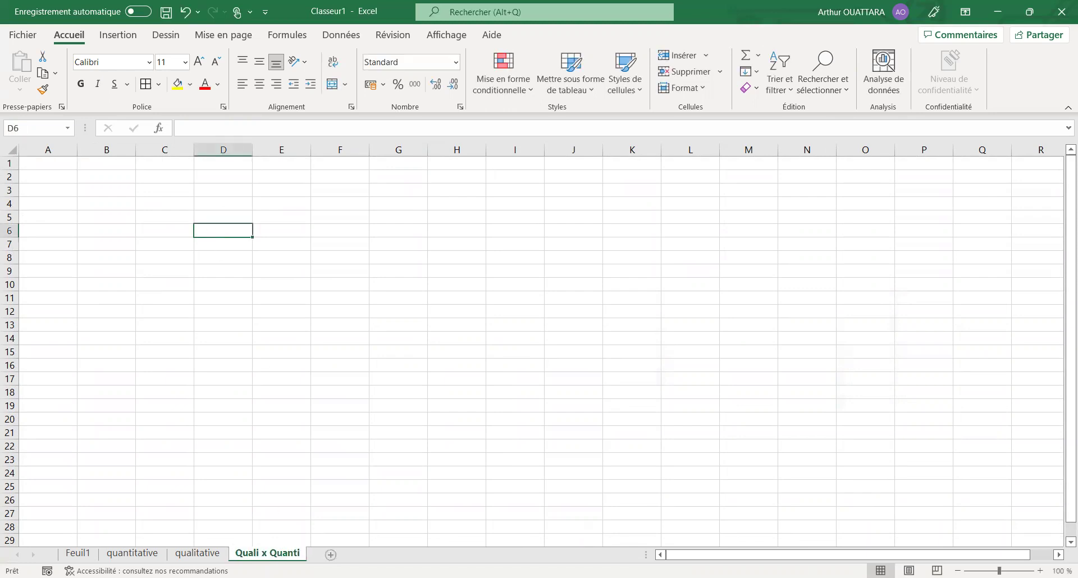
Examine the Sexe and Age columns of the source data on Feuil1.
left_click(78, 554)
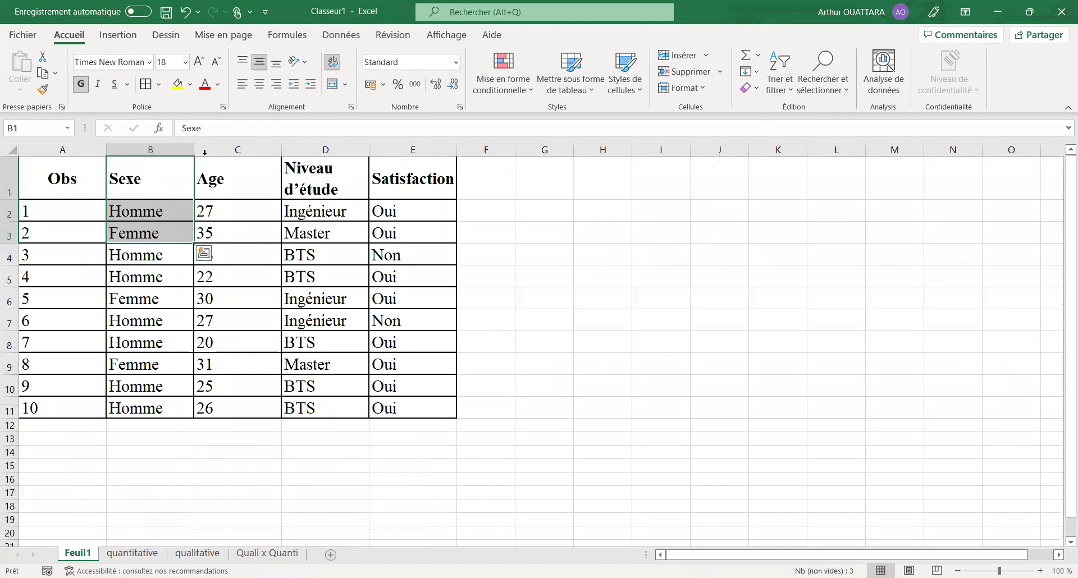
left_click(171, 149)
left_click(238, 147)
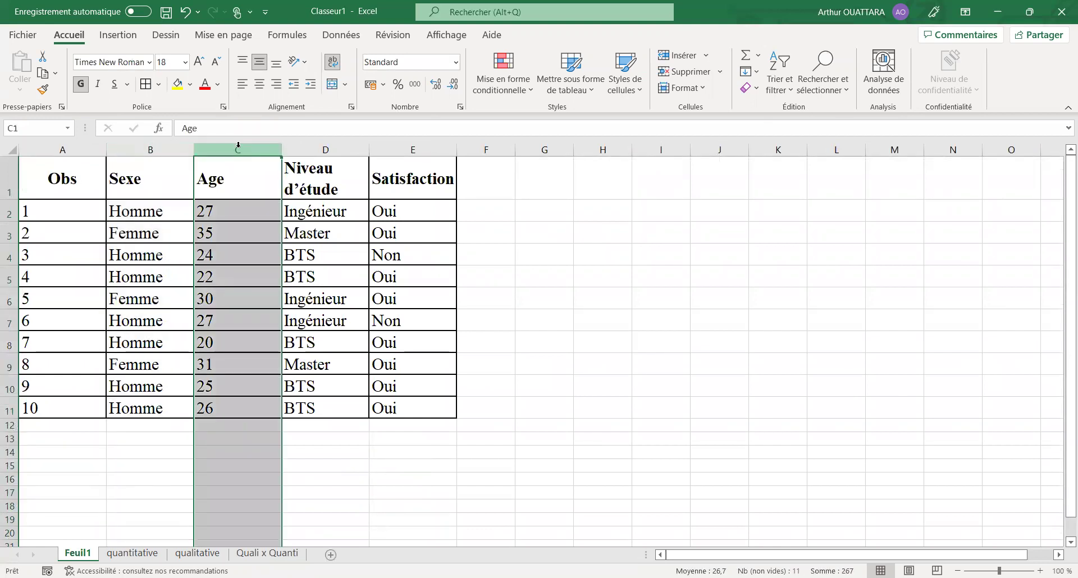
left_click(143, 150)
left_click_drag(193, 148, 203, 149)
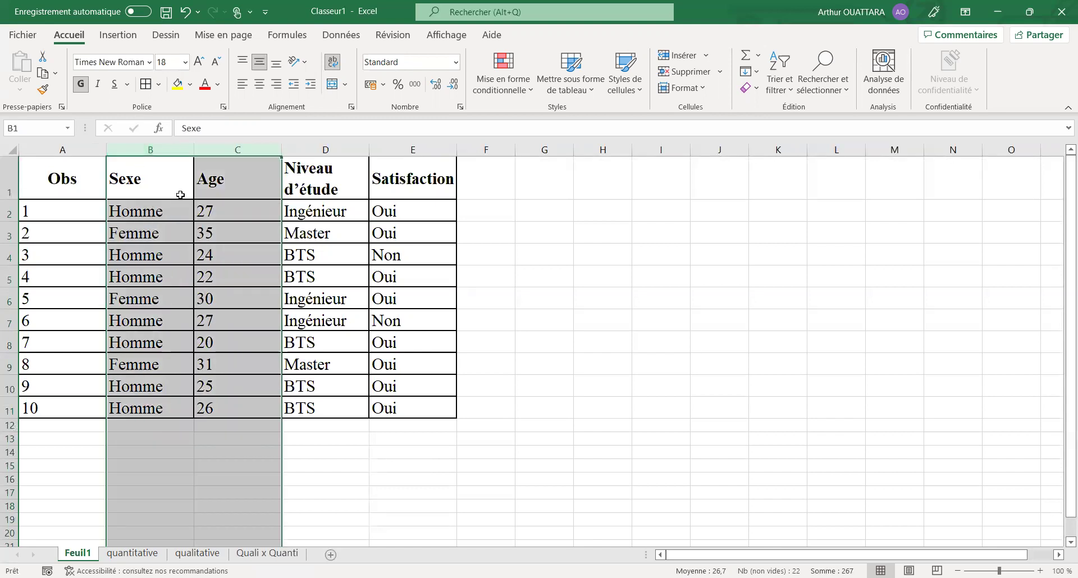
left_click(564, 302)
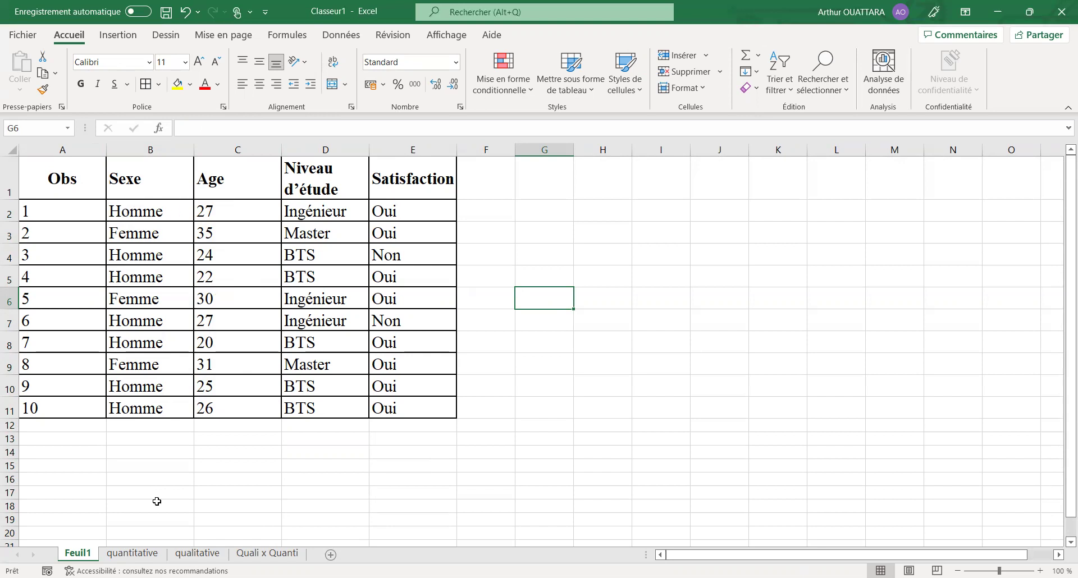
Copy the Sexe and Pourcentage table (B8:C11) from the qualitative sheet to A2 on the Quali x Quanti sheet.
left_click(198, 553)
left_click_drag(106, 284, 206, 331)
key("ctrl+c")
left_click(268, 545)
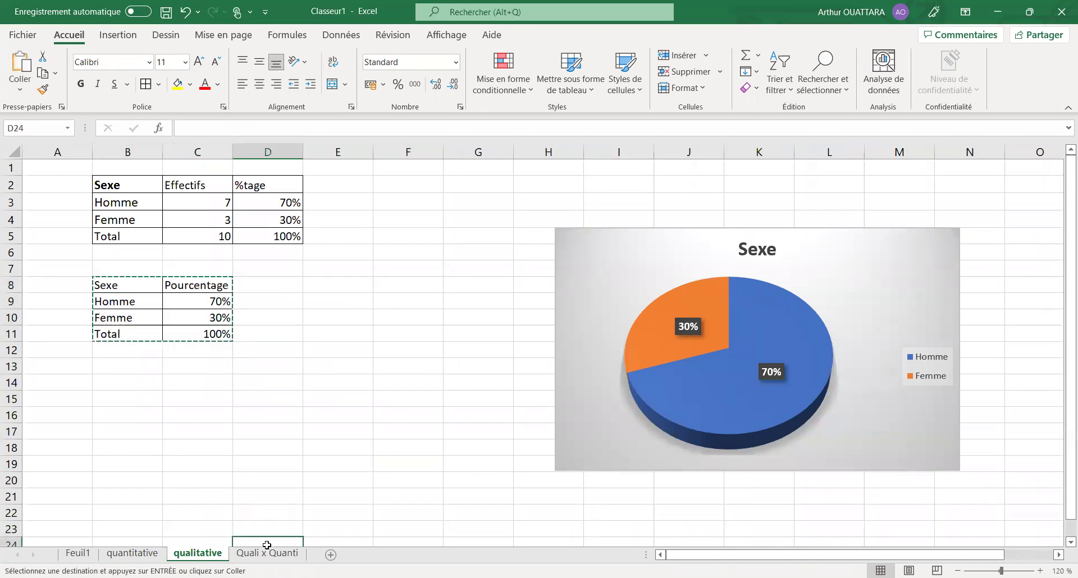
left_click(269, 553)
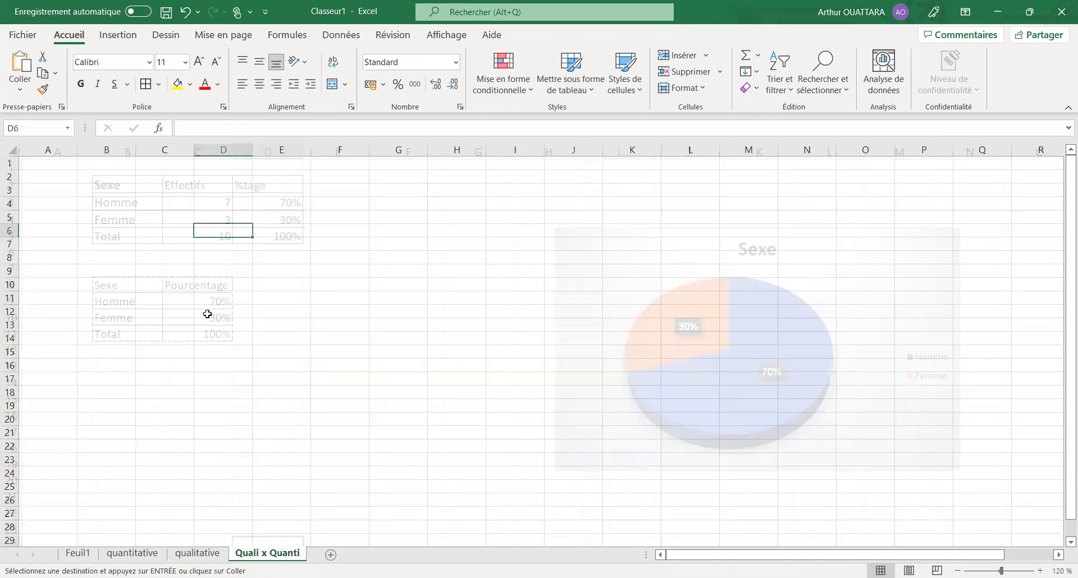
left_click(66, 179)
key("ctrl+v")
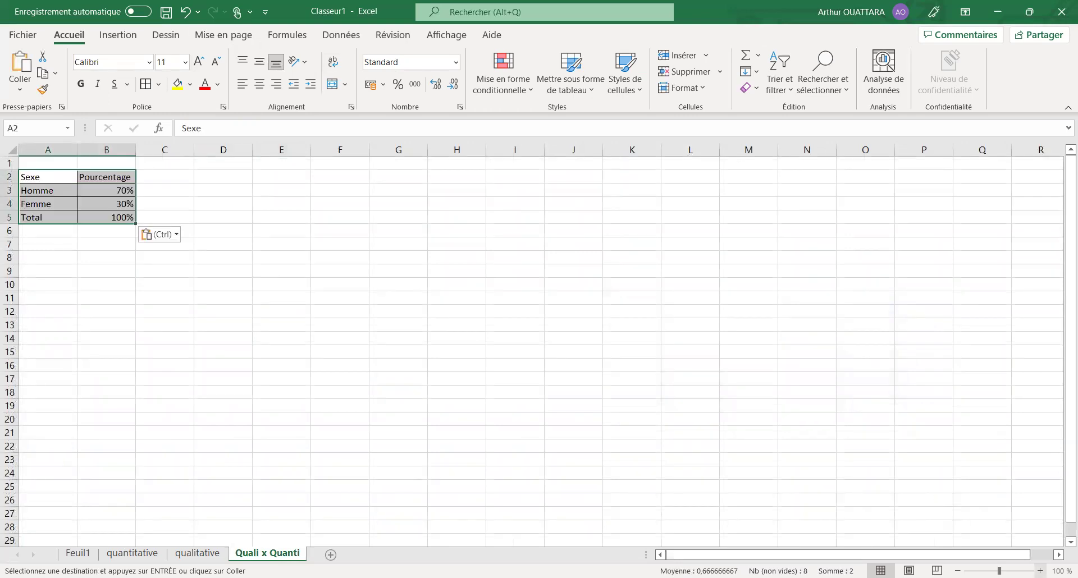
Replace the Pourcentage header in B2 with Age moyen.
left_click(1040, 571)
left_click(1040, 571)
left_click(1040, 571)
left_click(1040, 571)
left_click(1041, 571)
left_click(427, 372)
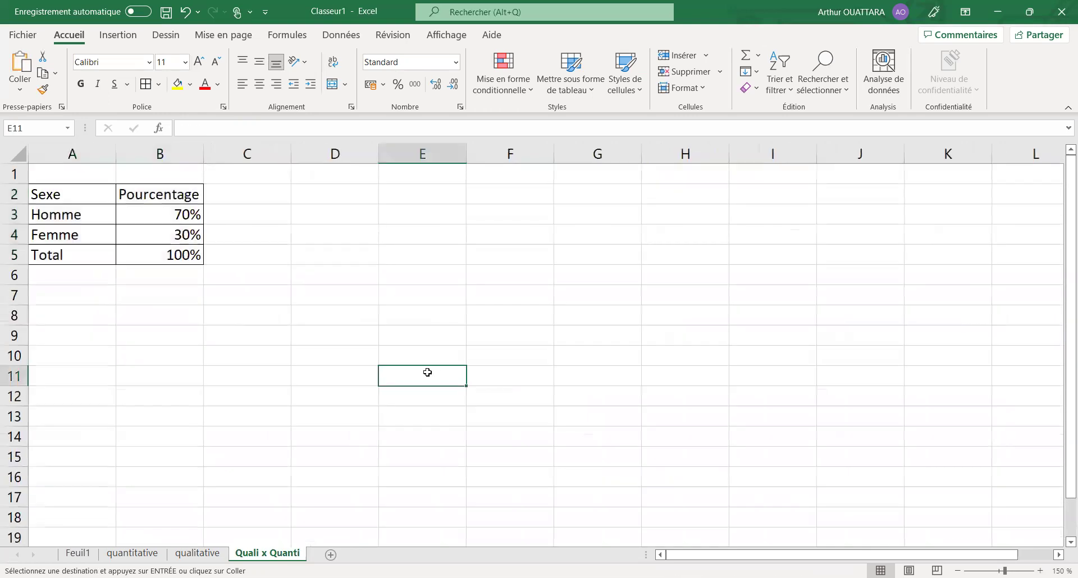
left_click(162, 192)
type("Age moyen")
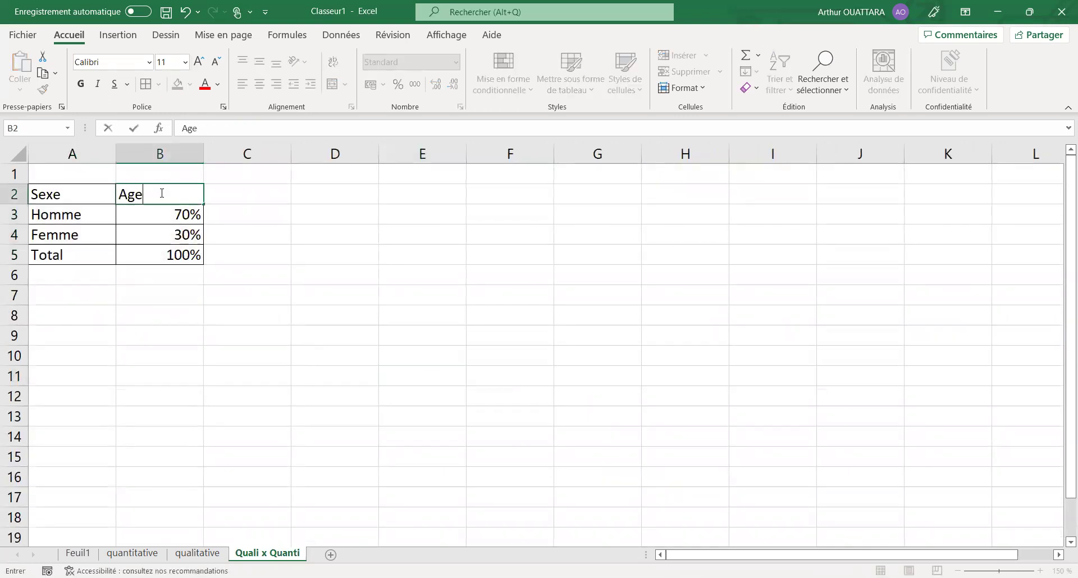
left_click(301, 258)
Clear the percentages in B3:B5 and apply the thousands-separator number format to these cells.
left_click(168, 211)
left_click_drag(168, 212, 170, 247)
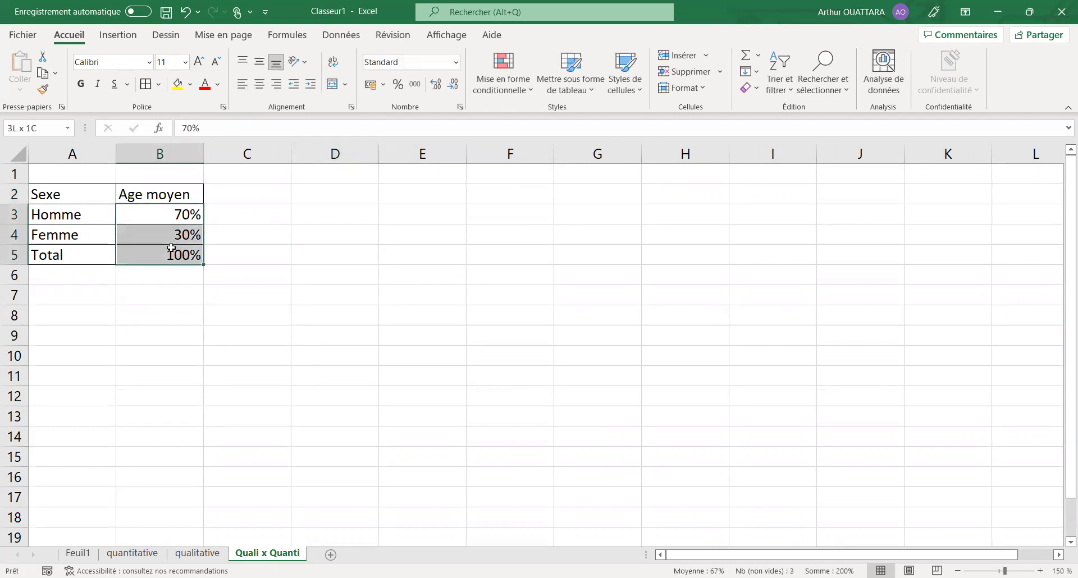
left_click(414, 86)
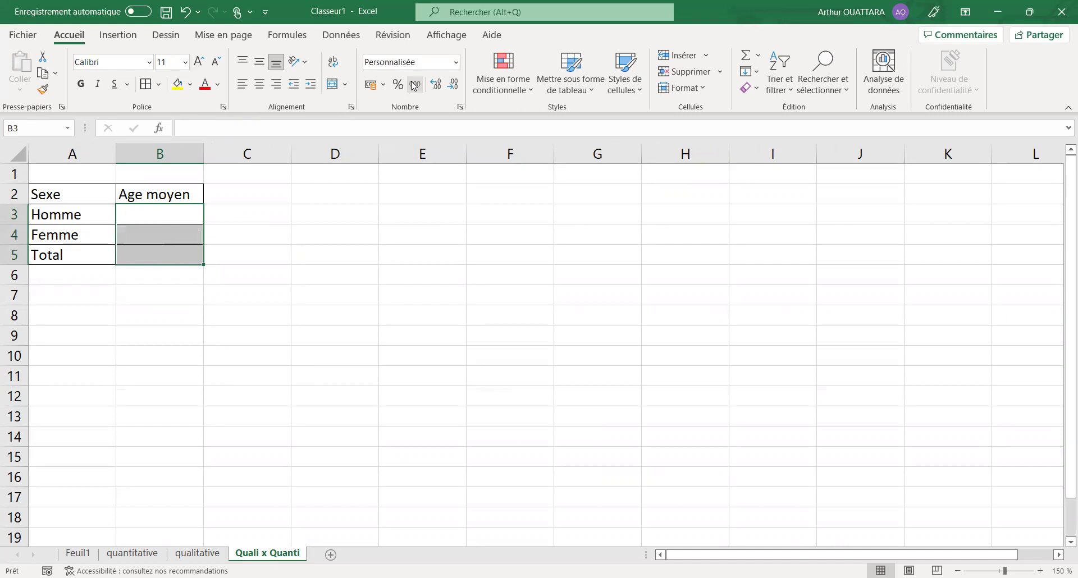
Rename the Total row label in A5 to Ensemble.
left_click(74, 251)
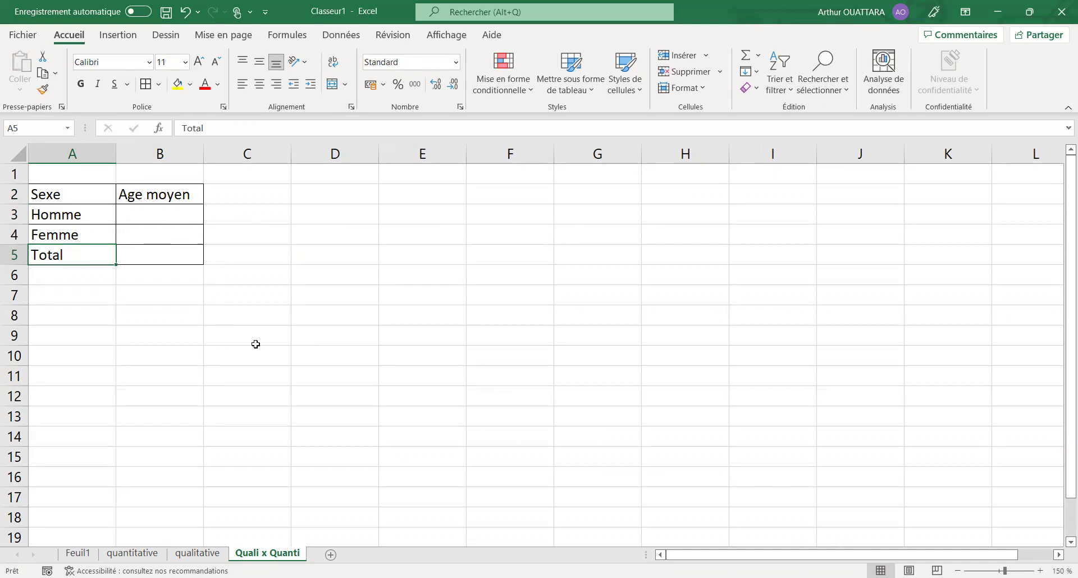
type("Ensem")
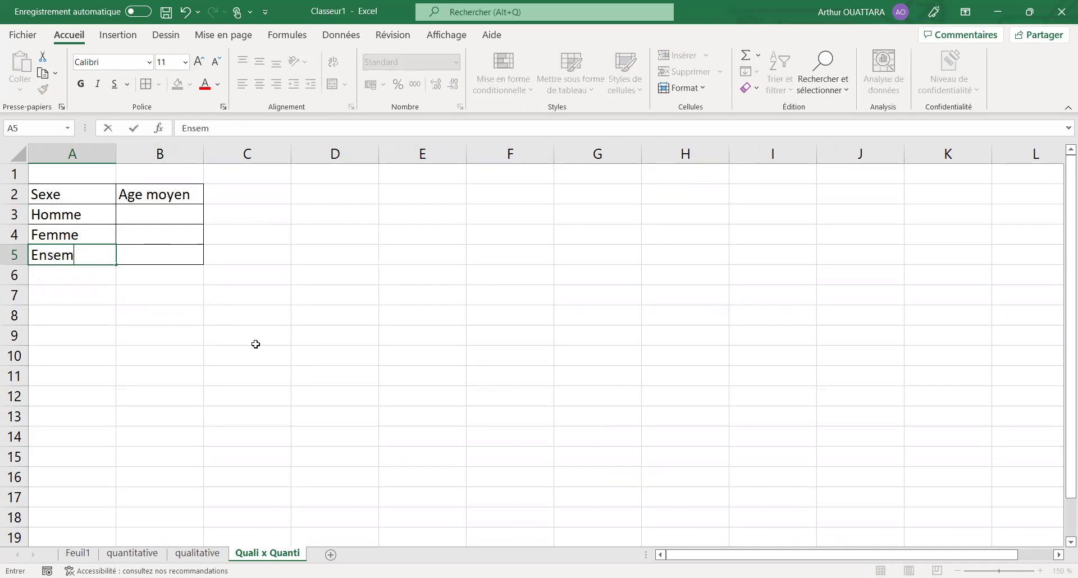
type("ble")
Calculate the average age for Homme in B3 with =MOYENNE.SI(Feuil1!B:B;'Quali x Quanti'!A3;Feuil1!C:C).
left_click(160, 215)
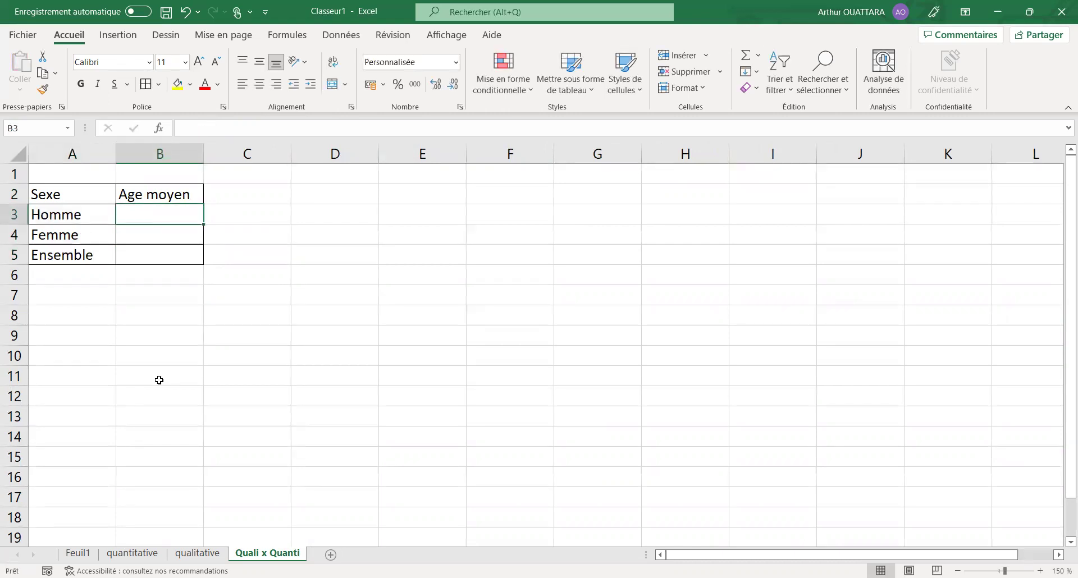
type("=m")
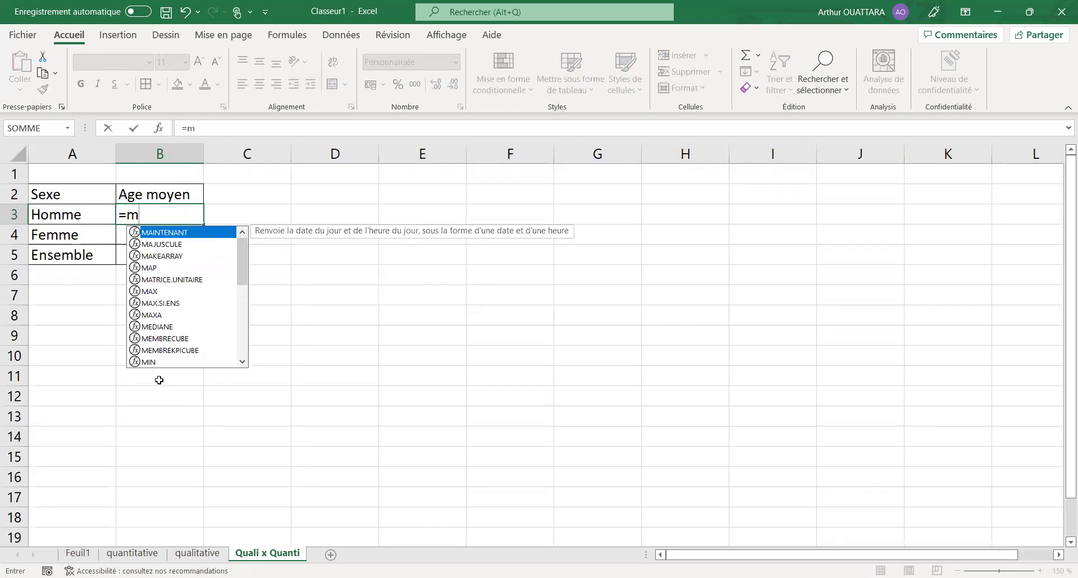
type("y")
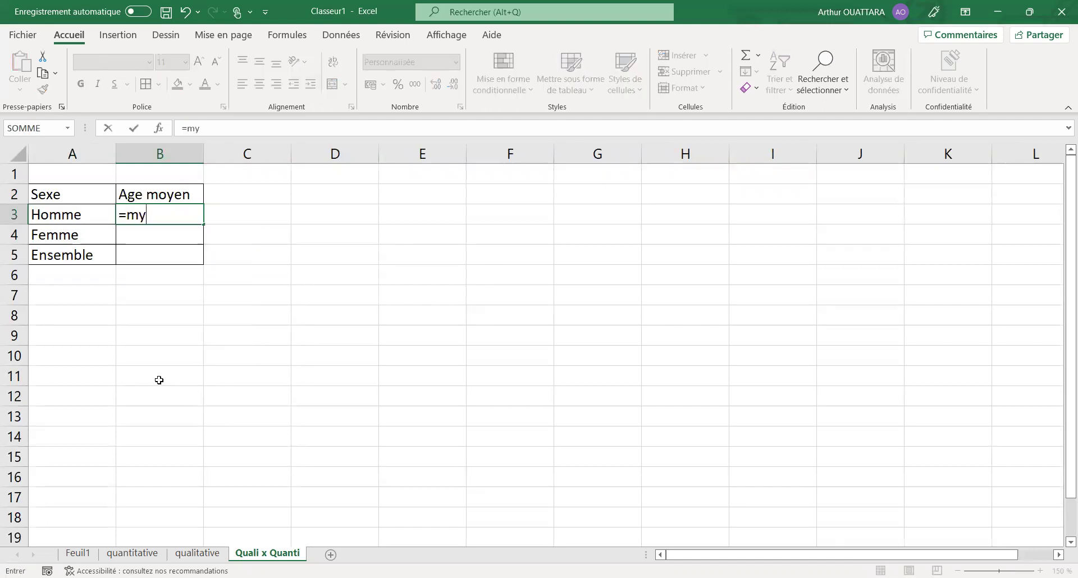
key("BackSpace")
type("oyenn")
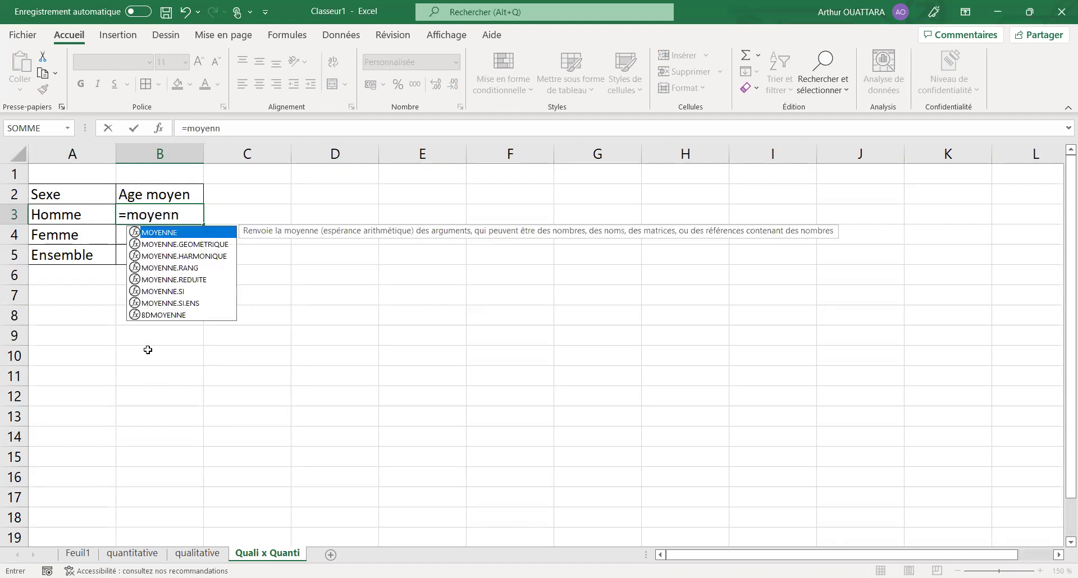
double_click(156, 292)
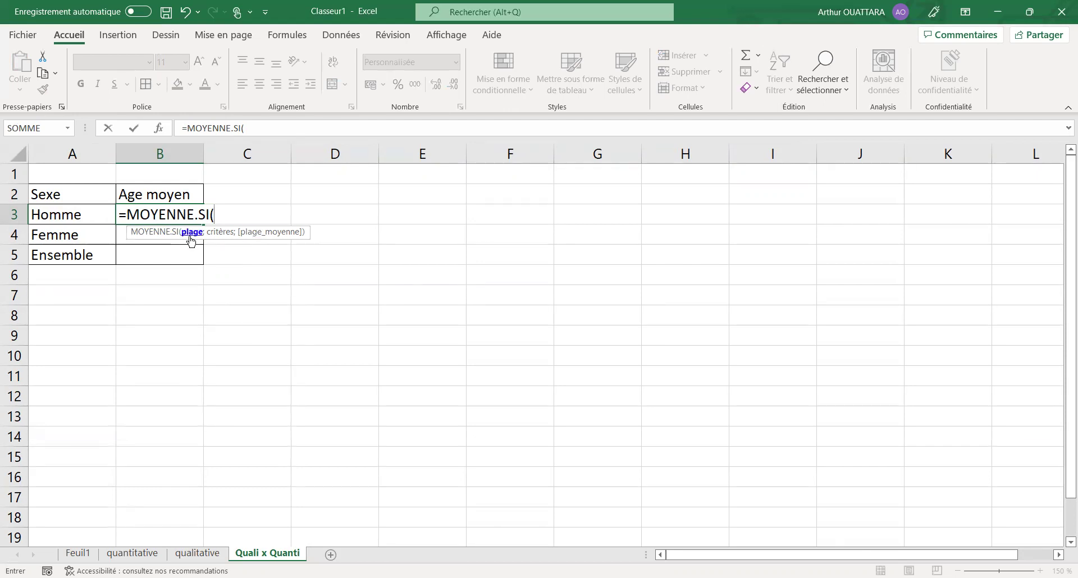
left_click(79, 554)
left_click(144, 149)
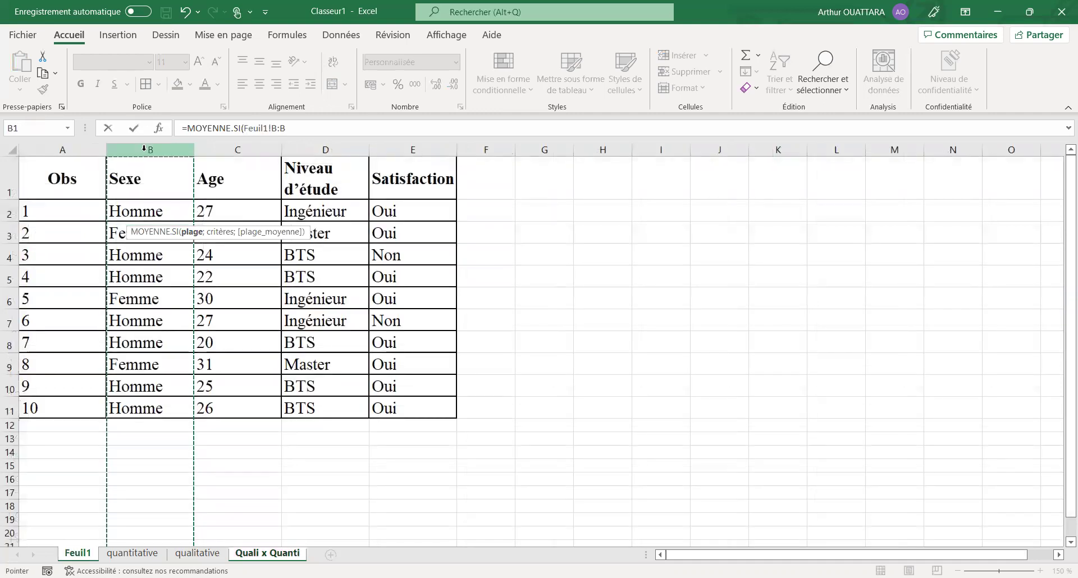
type(";")
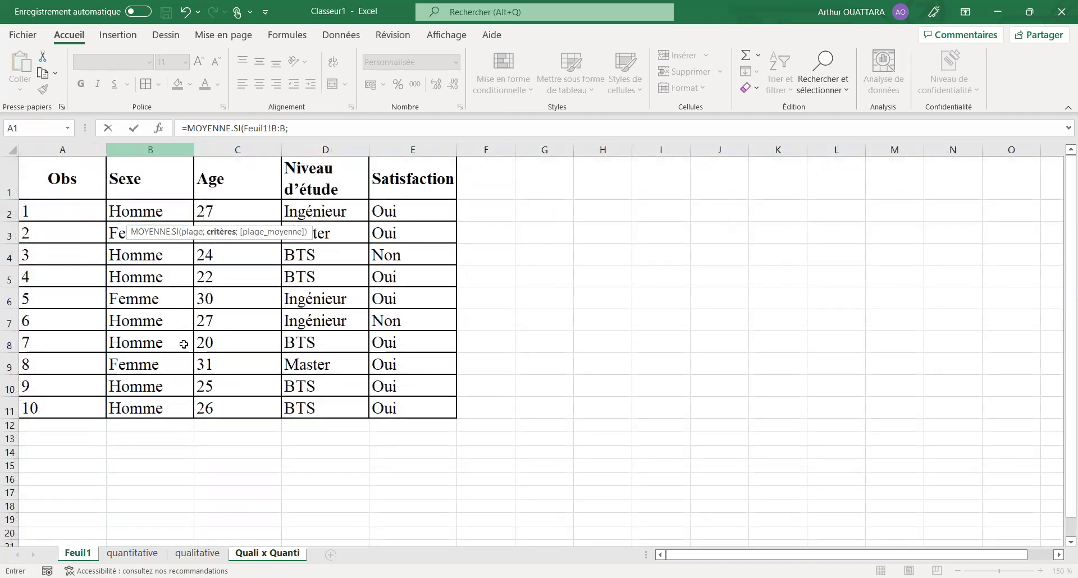
left_click(267, 553)
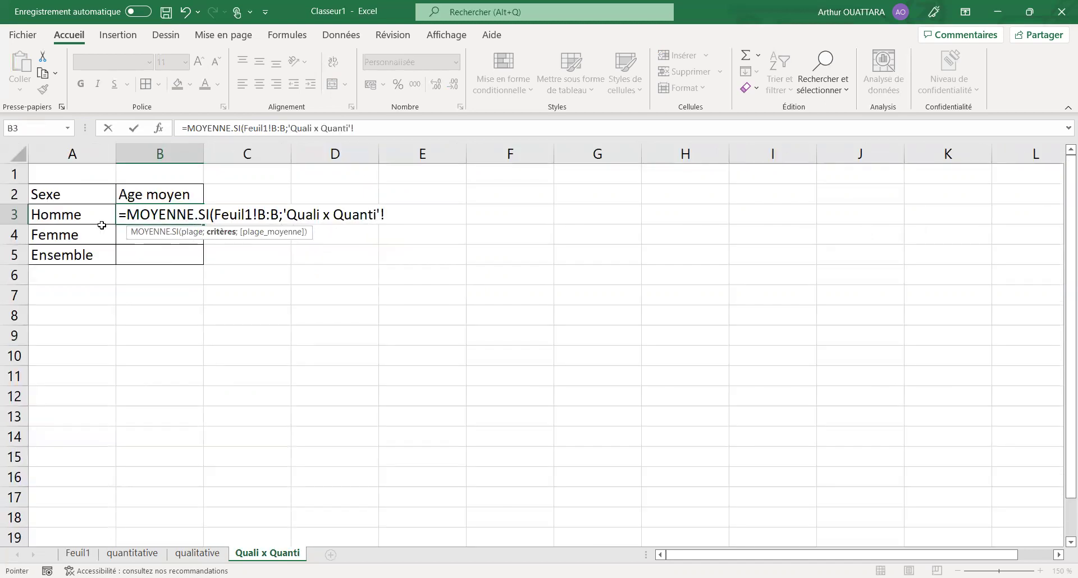
left_click(86, 218)
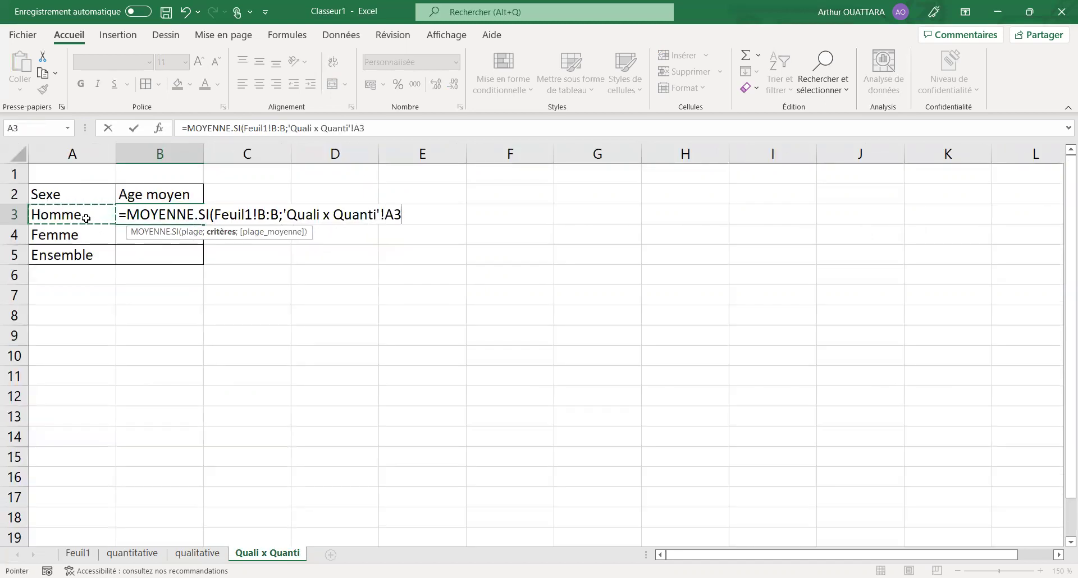
type(";")
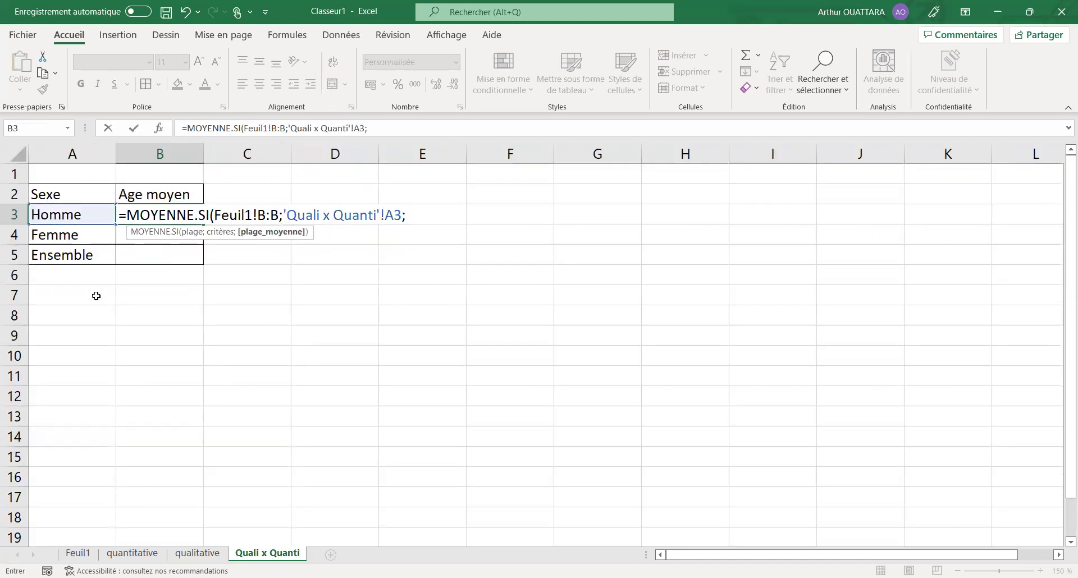
left_click(79, 553)
left_click(237, 148)
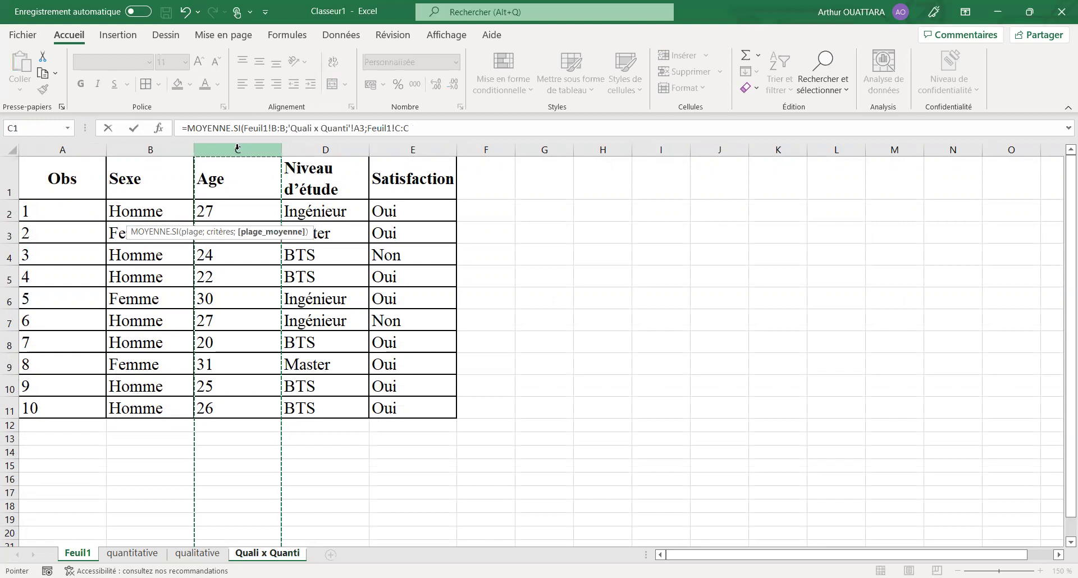
key("Return")
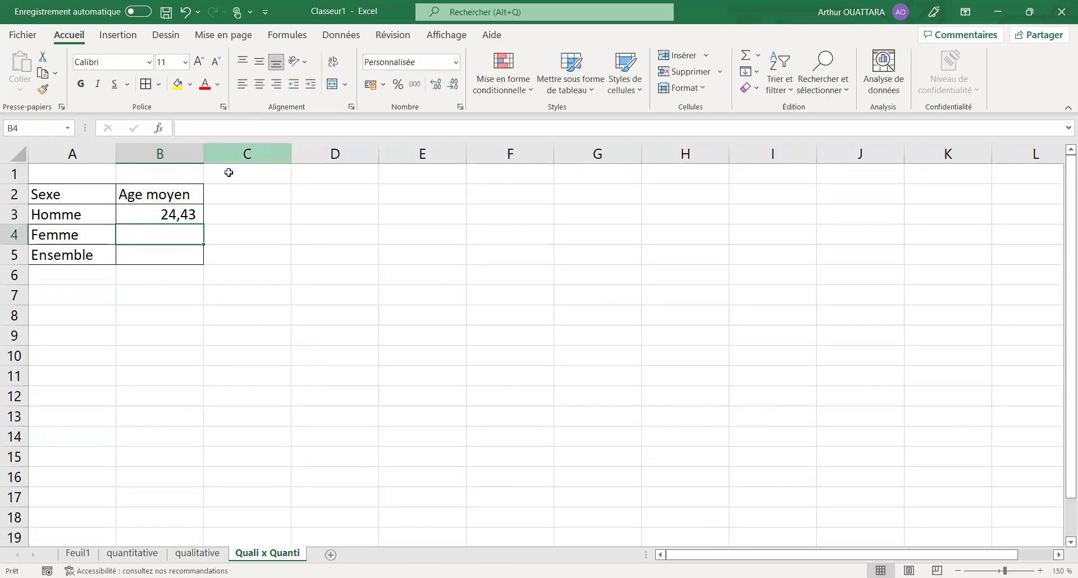
Try copying the MOYENNE.SI formula from B3 down to the Femme row in B4.
left_click(152, 217)
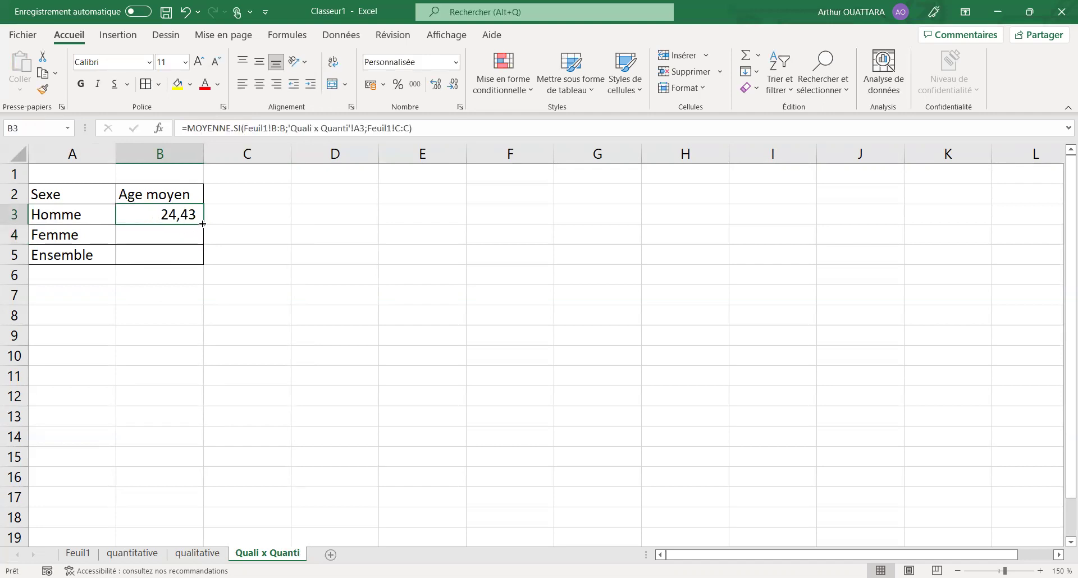
left_click_drag(203, 224, 203, 236)
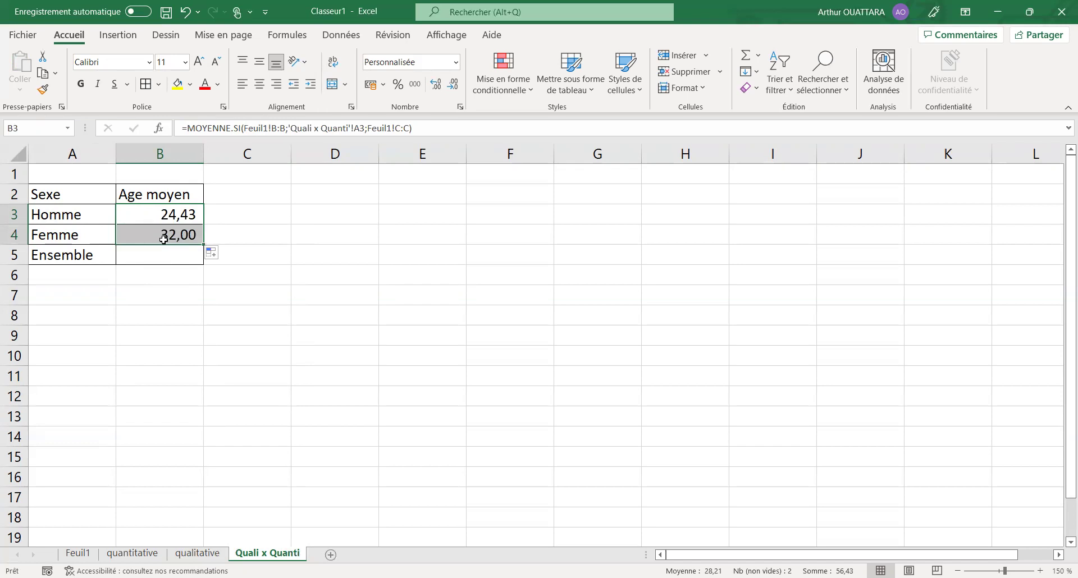
left_click(181, 218)
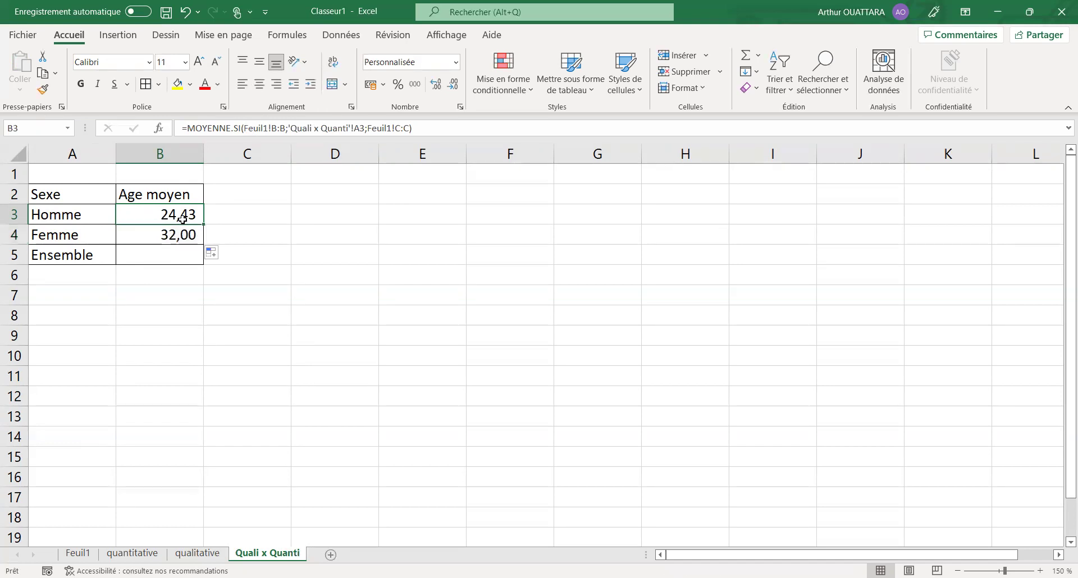
left_click(177, 236)
key("Delete")
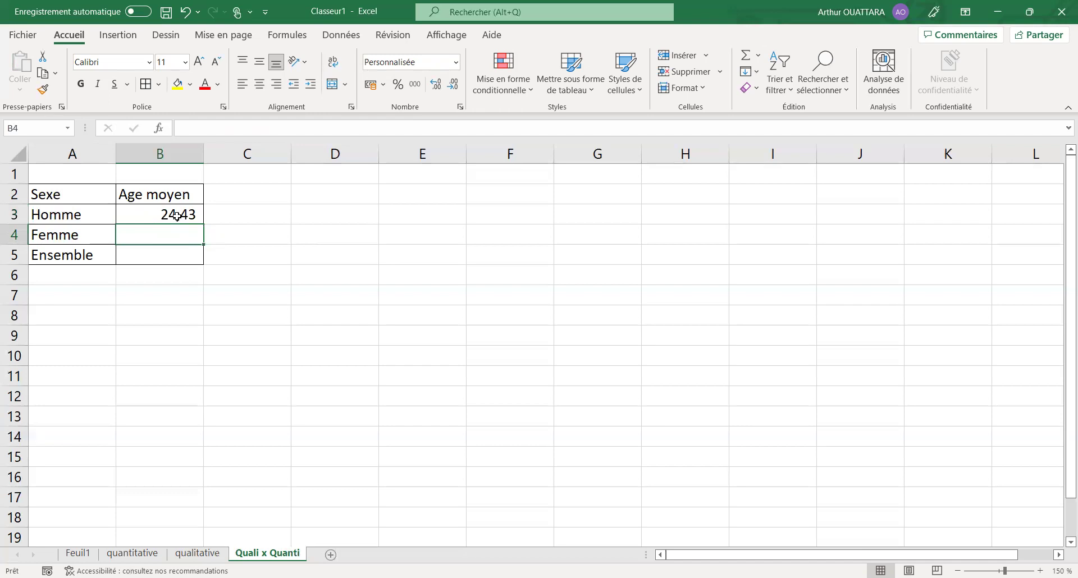
left_click(177, 216)
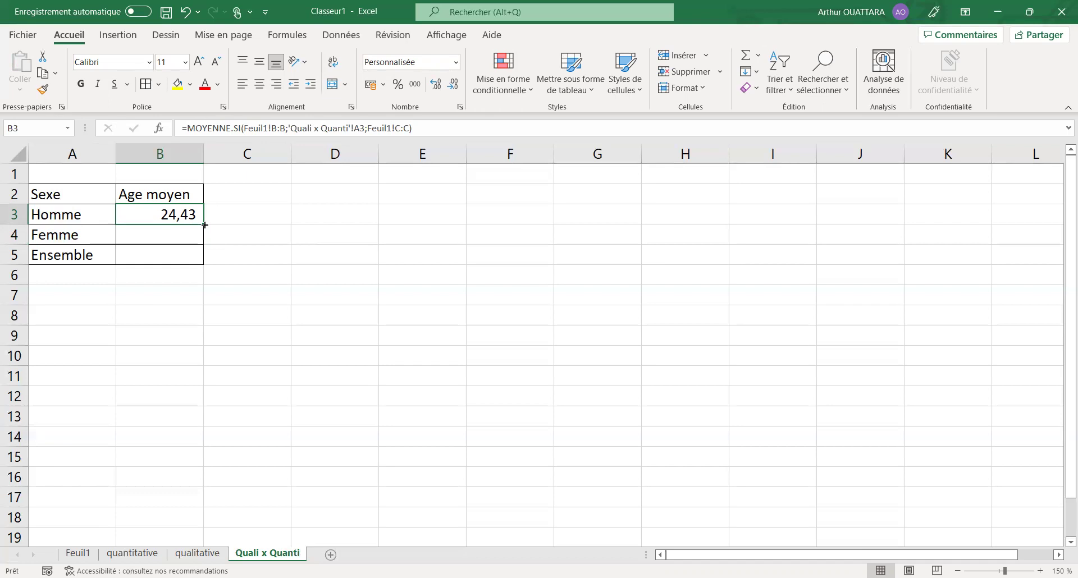
left_click_drag(205, 224, 205, 246)
left_click(173, 234)
Calculate the average age for Femme in B4 with =MOYENNE.SI(Feuil1!B:B;'Quali x Quanti'!A4;Feuil1!C:C).
double_click(174, 235)
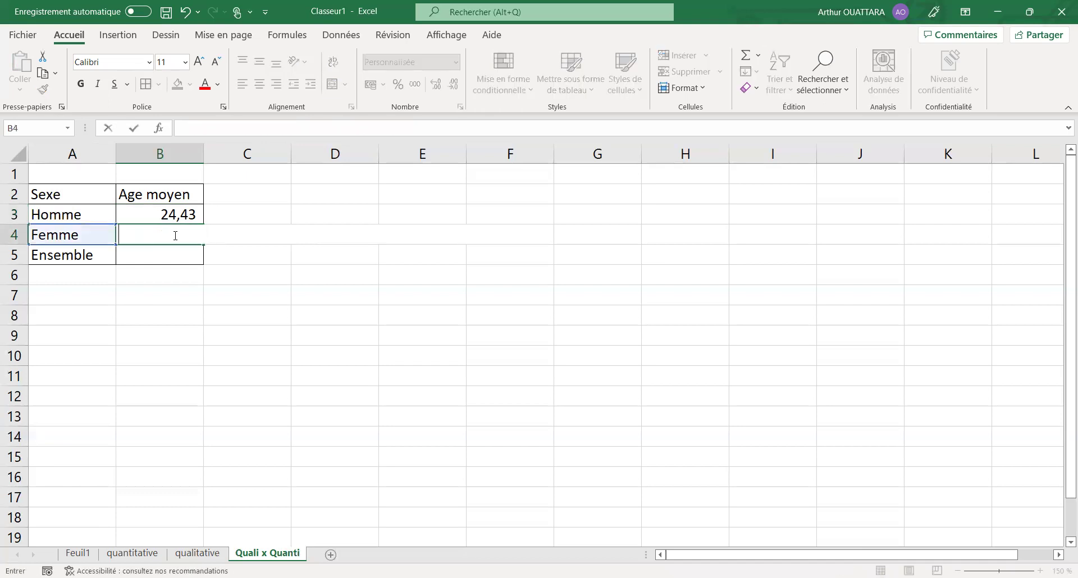
type("=")
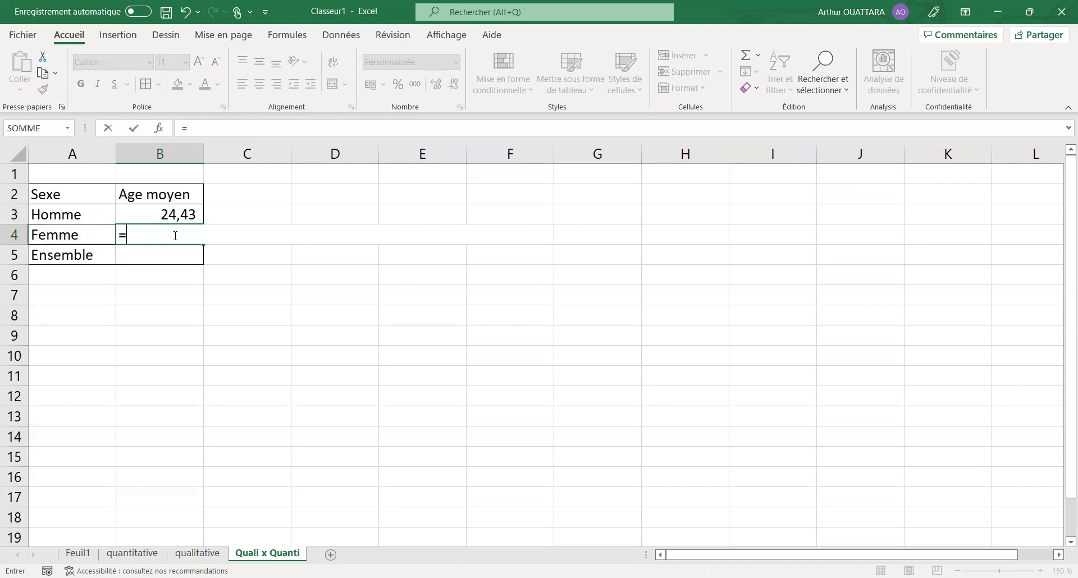
type("moyenn")
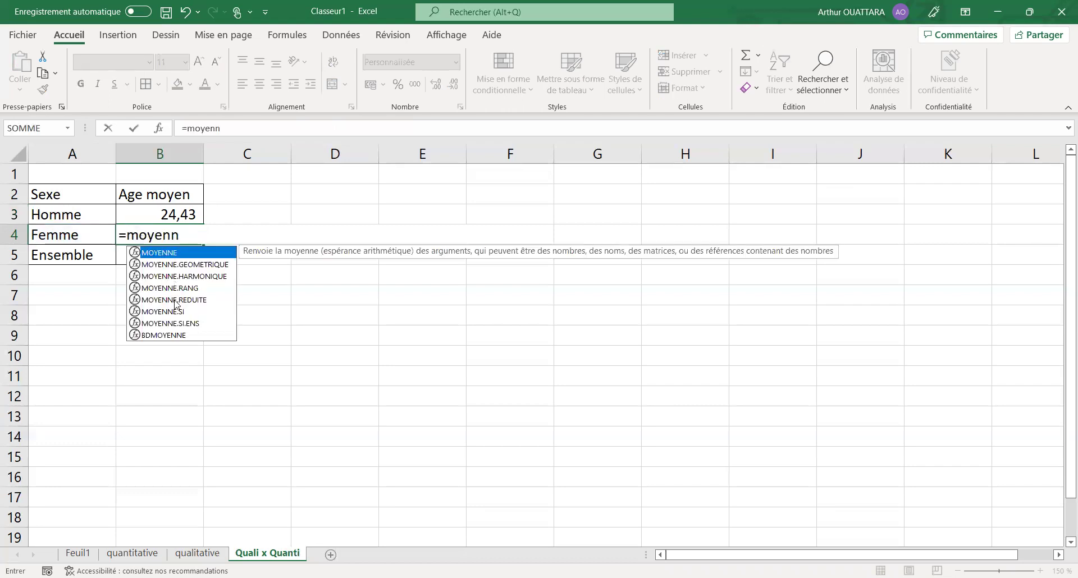
key("Tab")
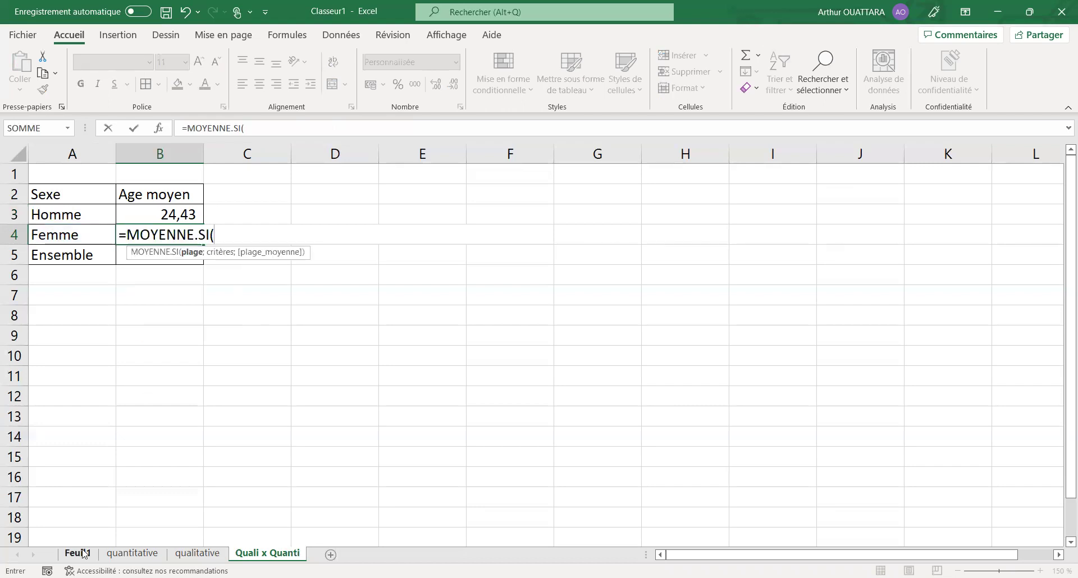
left_click(78, 553)
left_click(145, 149)
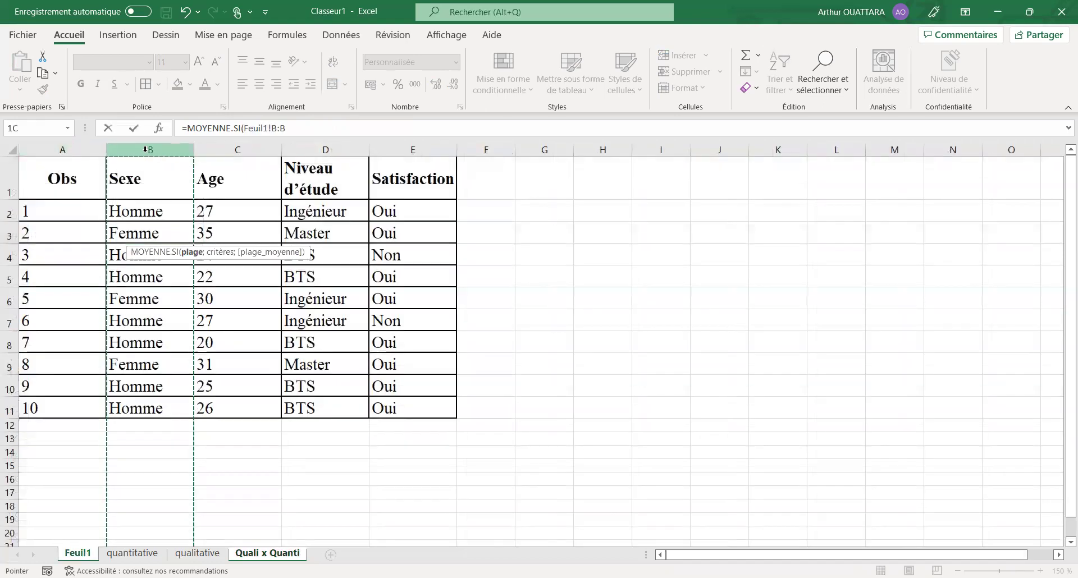
type(";")
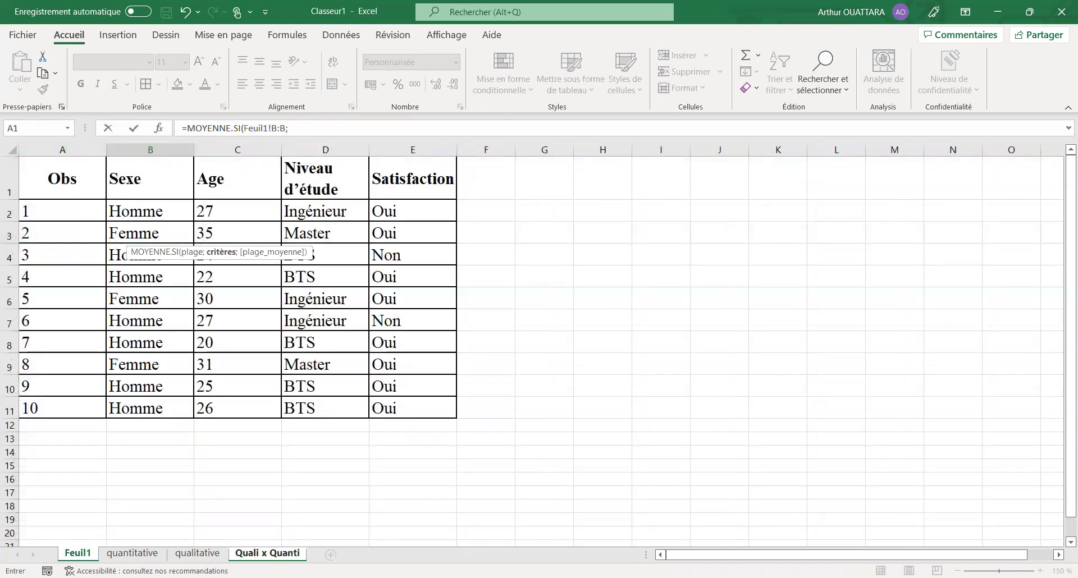
left_click(260, 556)
left_click(51, 235)
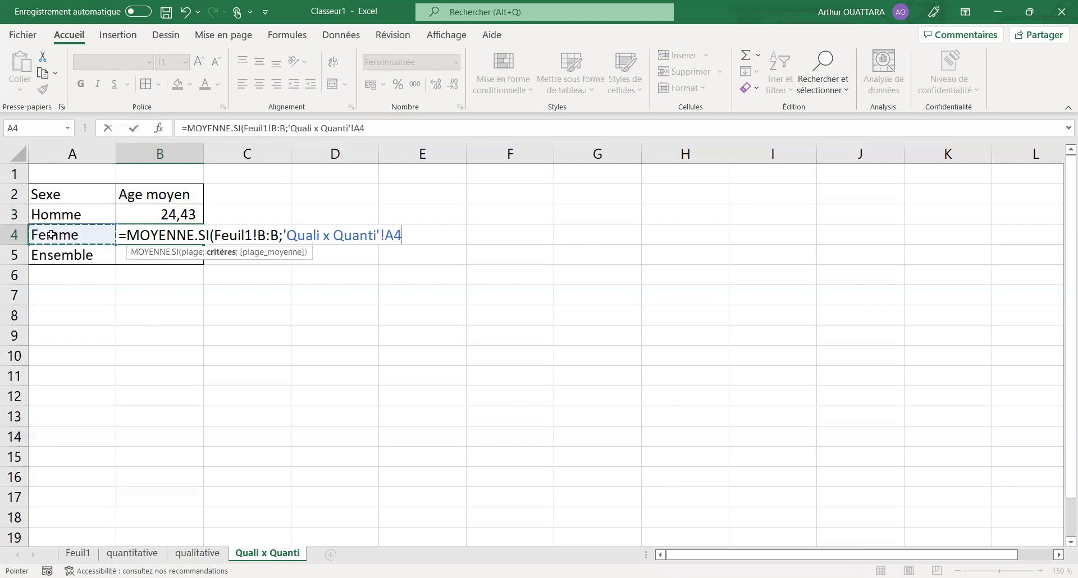
type(";")
left_click(78, 556)
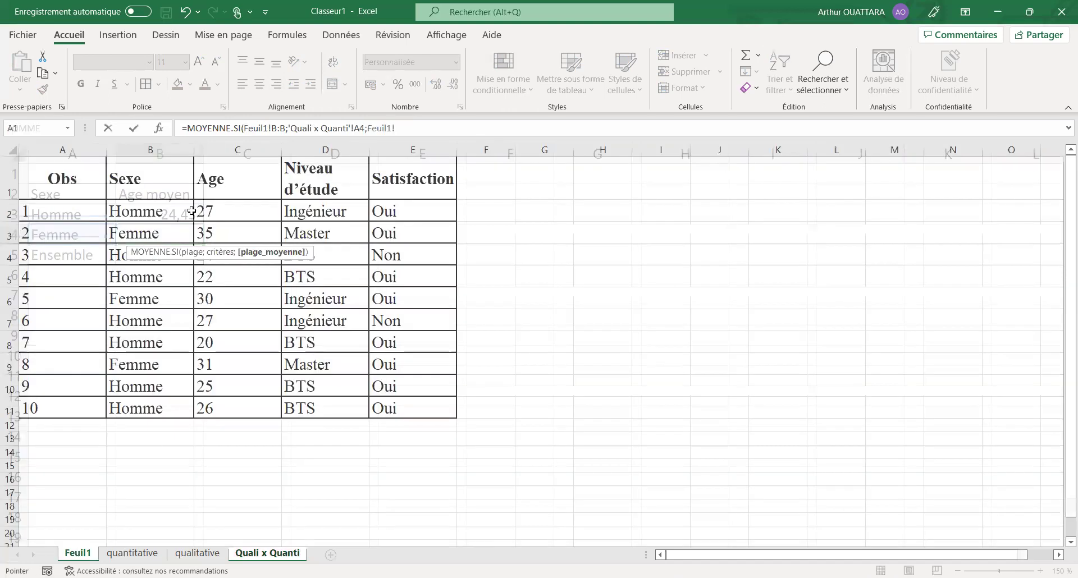
left_click(245, 149)
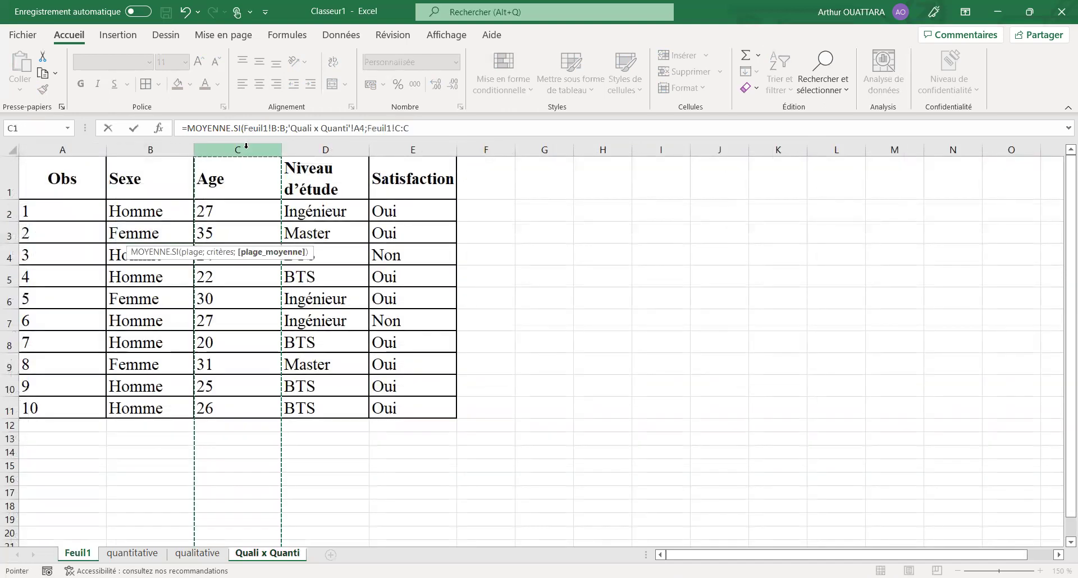
key("Return")
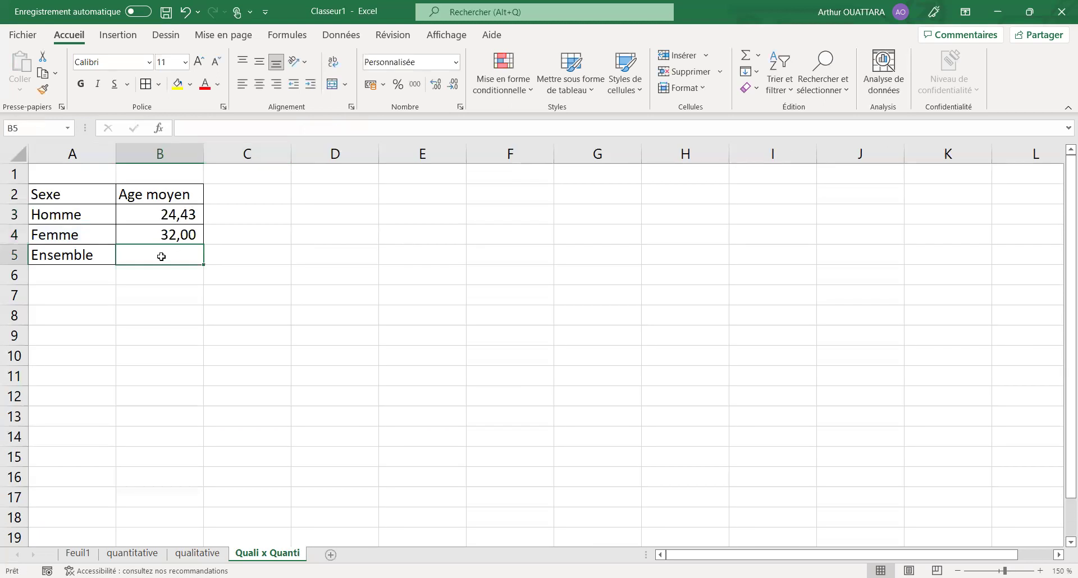
Calculate the overall average age for Ensemble in B5 with =MOYENNE(Feuil1!C:C).
type("=")
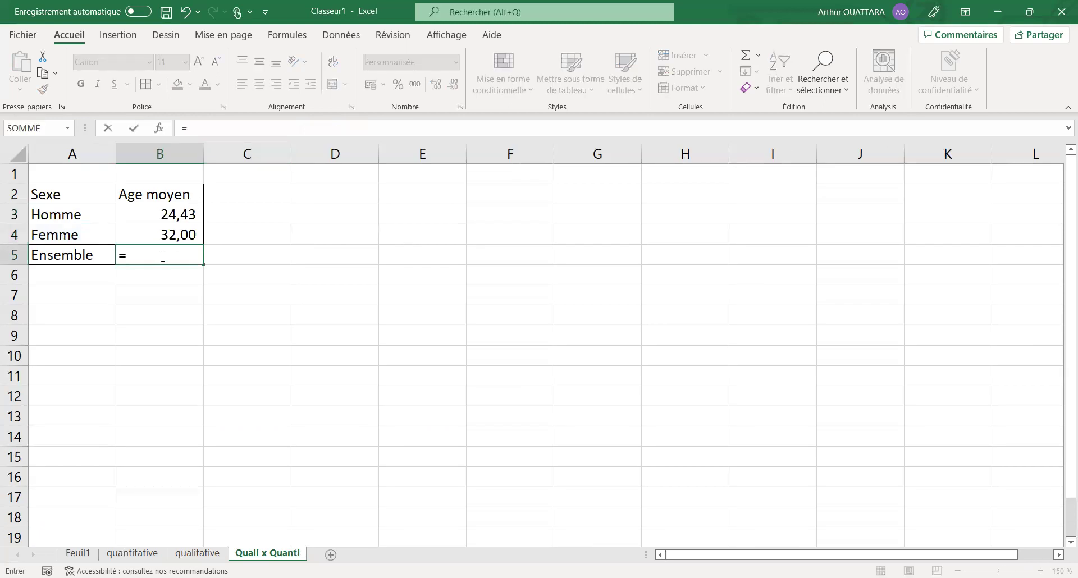
type("moyenn")
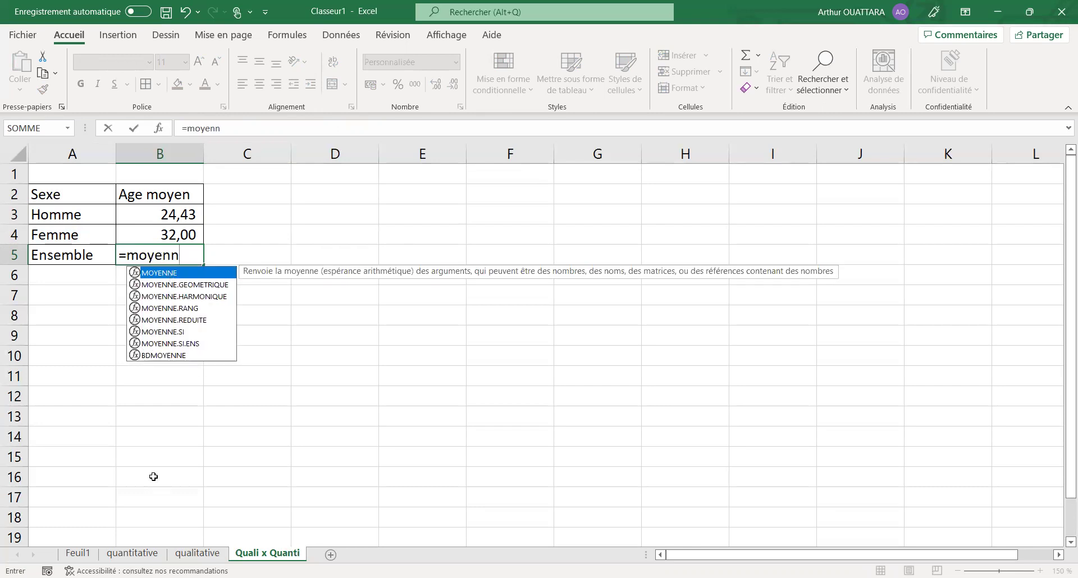
key("Tab")
left_click(77, 554)
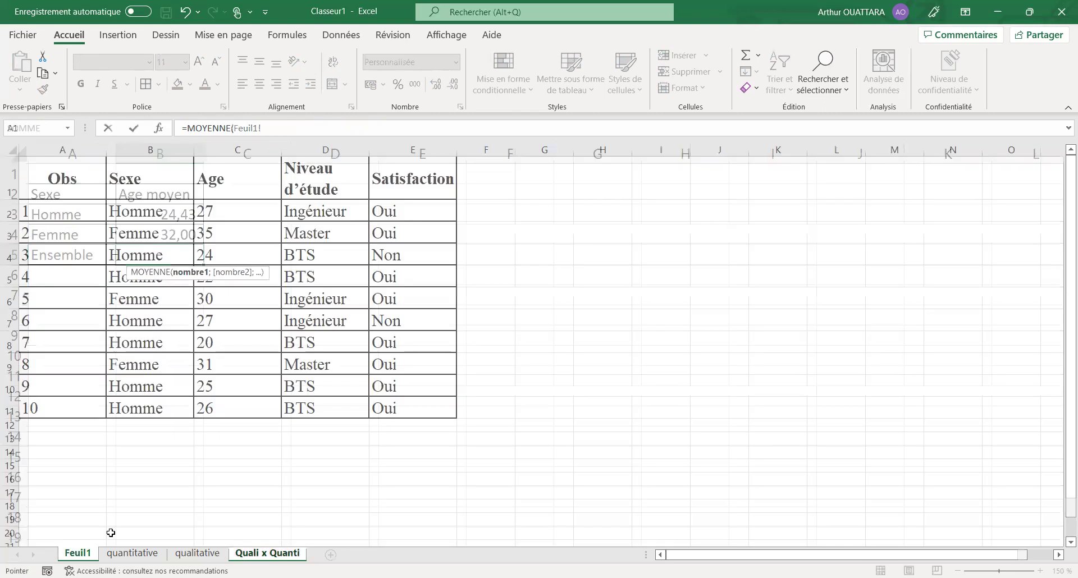
left_click(238, 150)
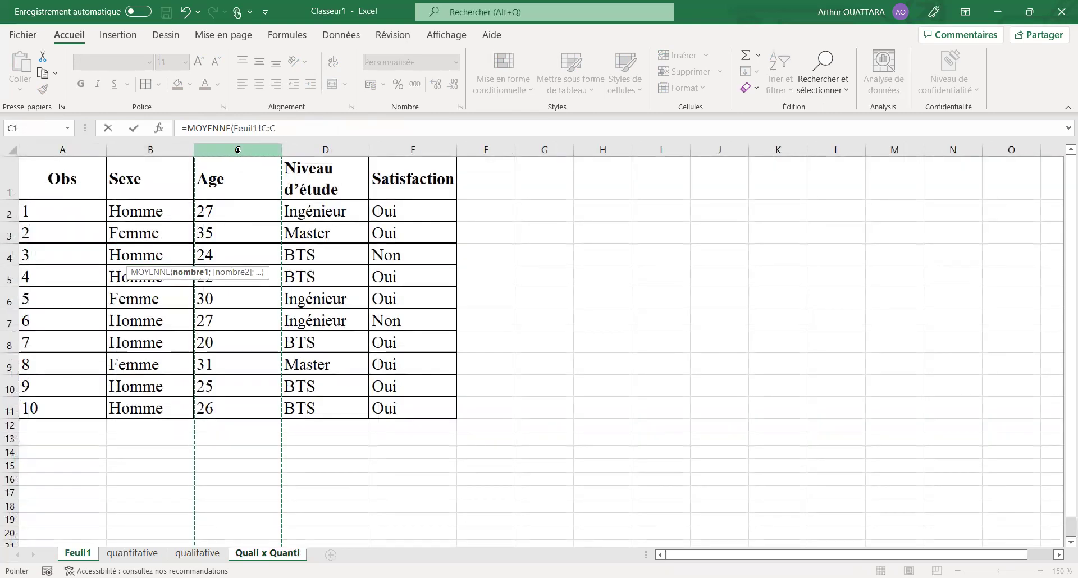
key("Return")
left_click(200, 416)
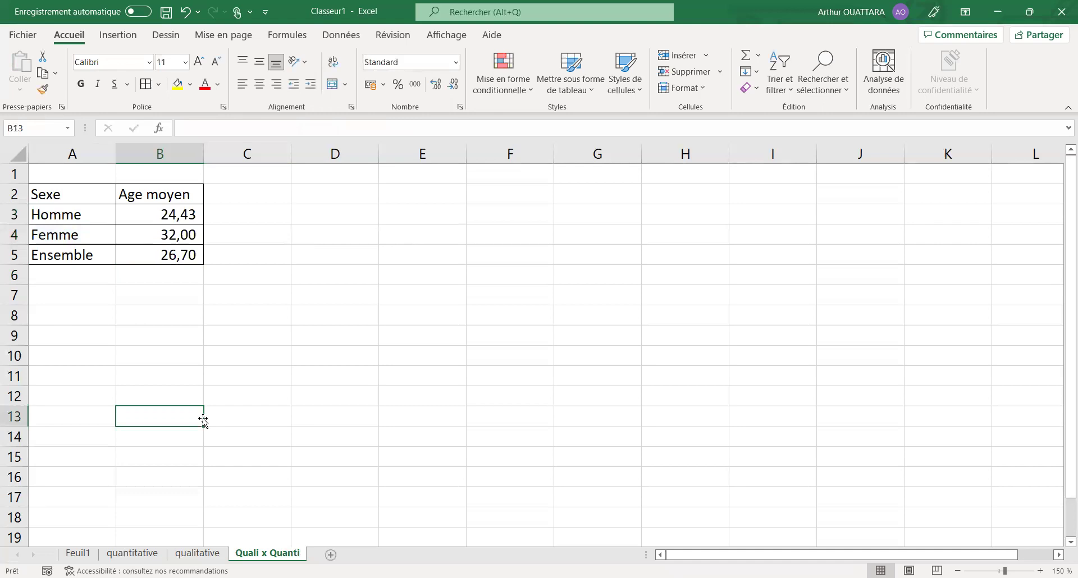
left_click(147, 252)
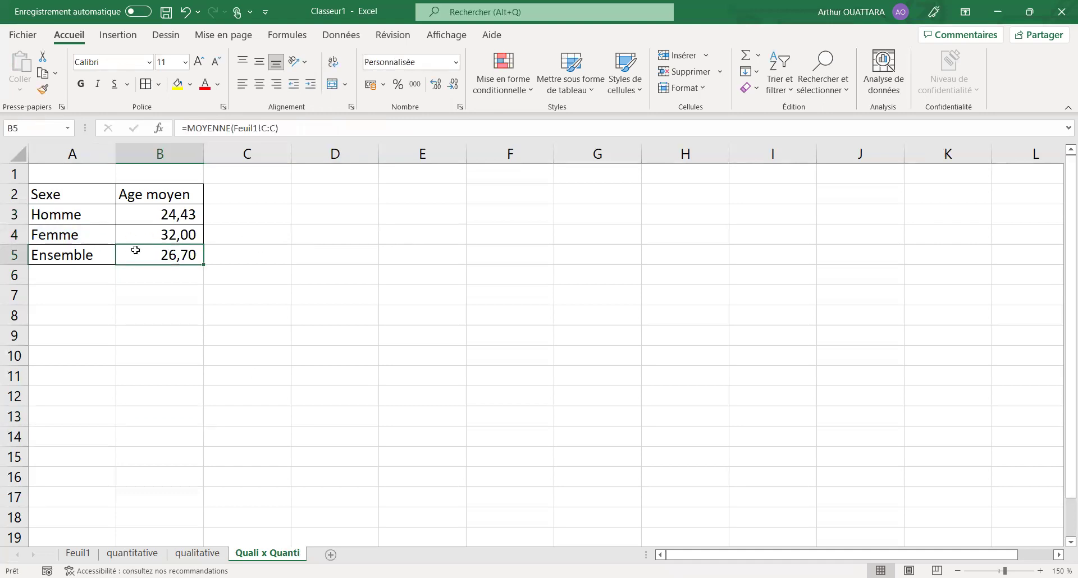
left_click(138, 238)
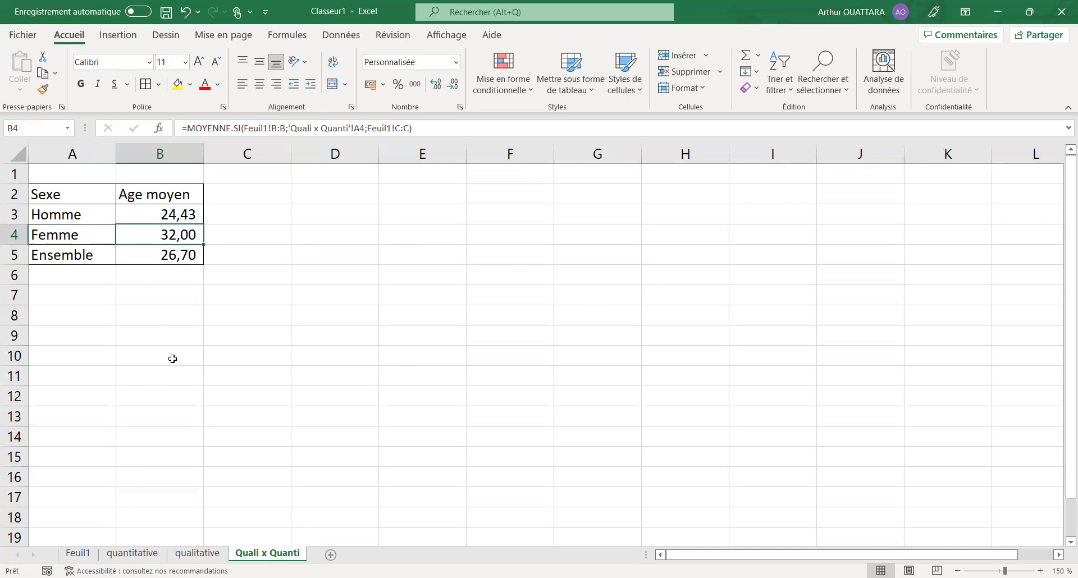
left_click(292, 393)
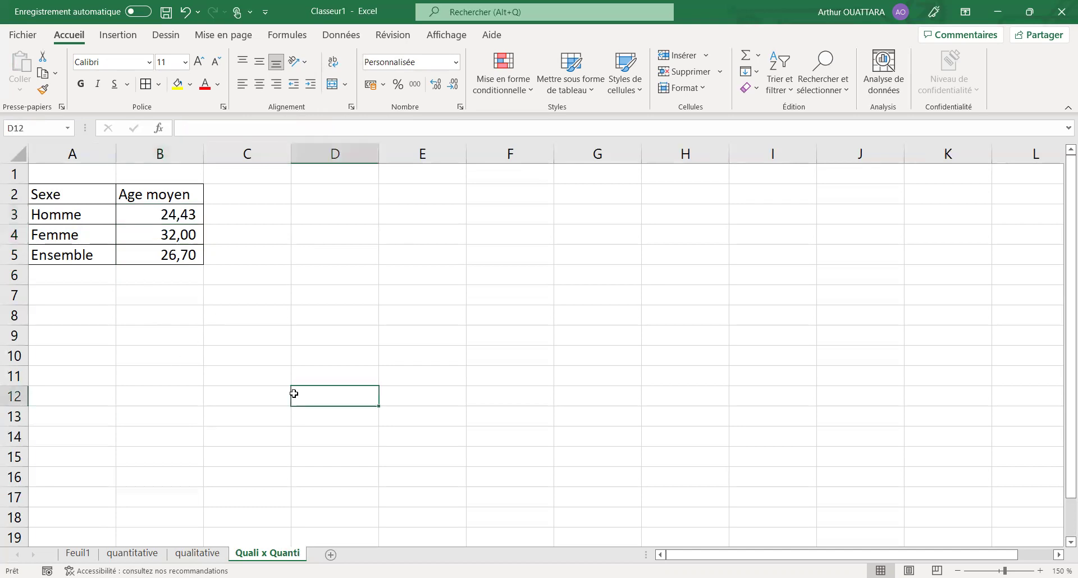
left_click(331, 555)
double_click(329, 555)
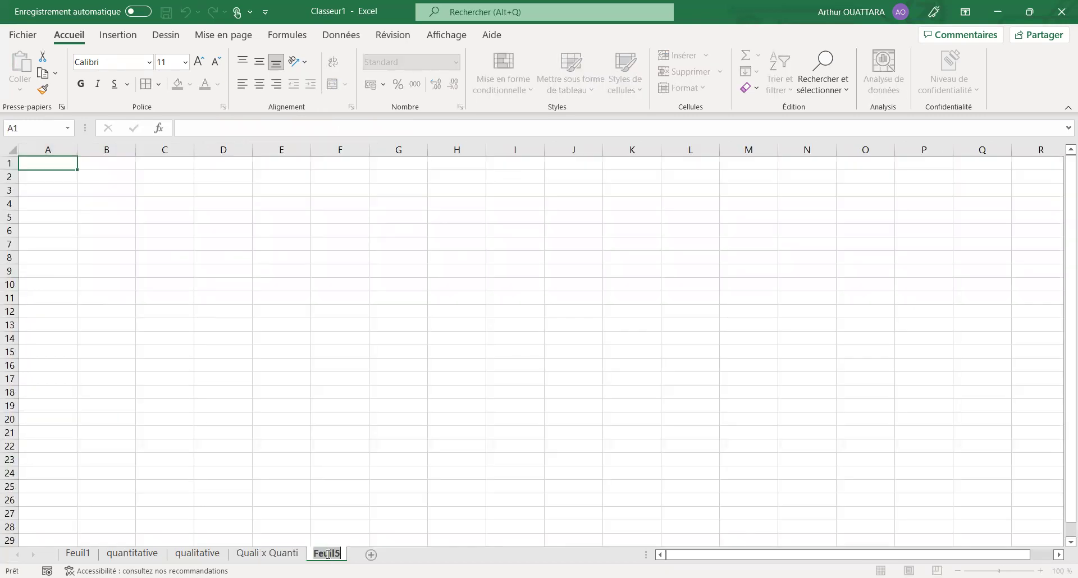
left_click(126, 488)
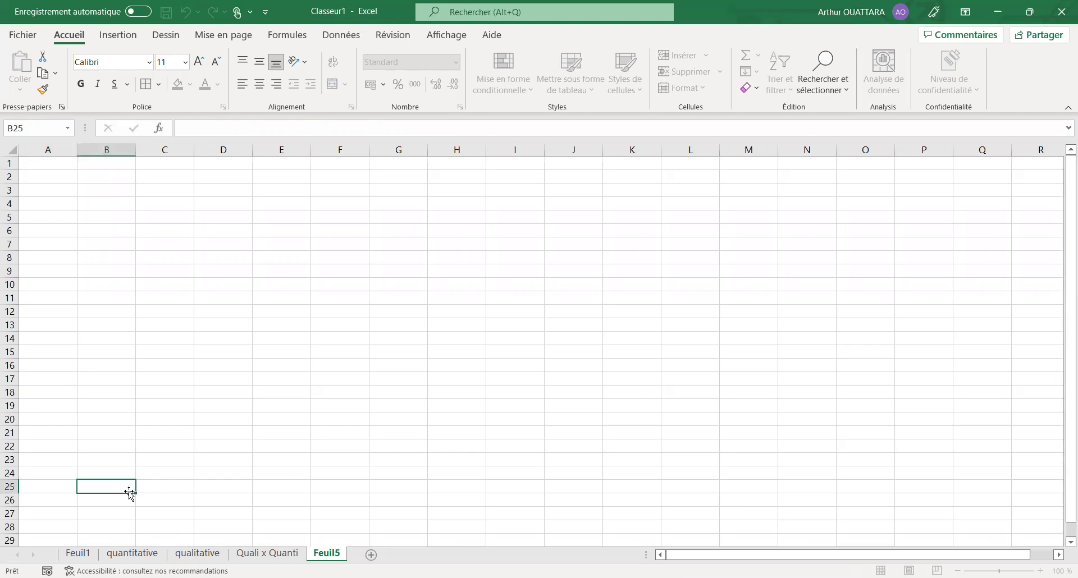
double_click(324, 556)
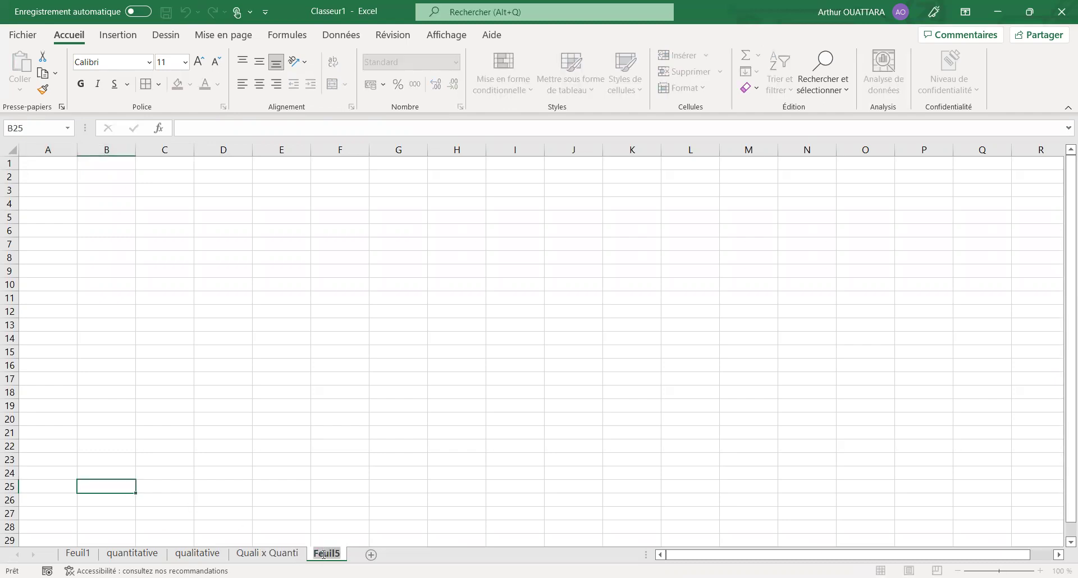
type("quali")
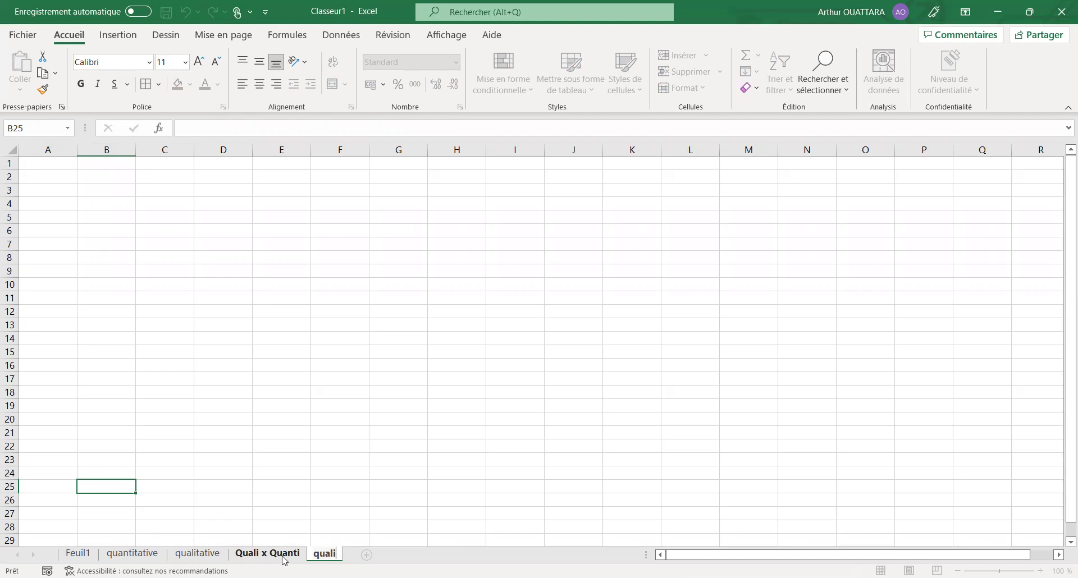
key("Return")
key("BackSpace")
key("BackSpace")
key("BackSpace")
key("BackSpace")
key("BackSpace")
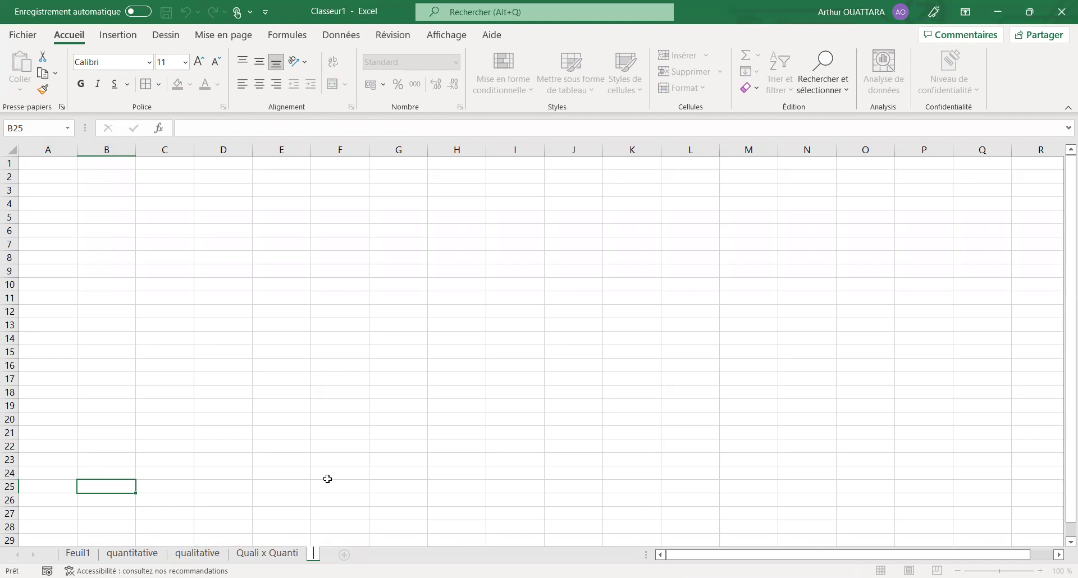
key("Return")
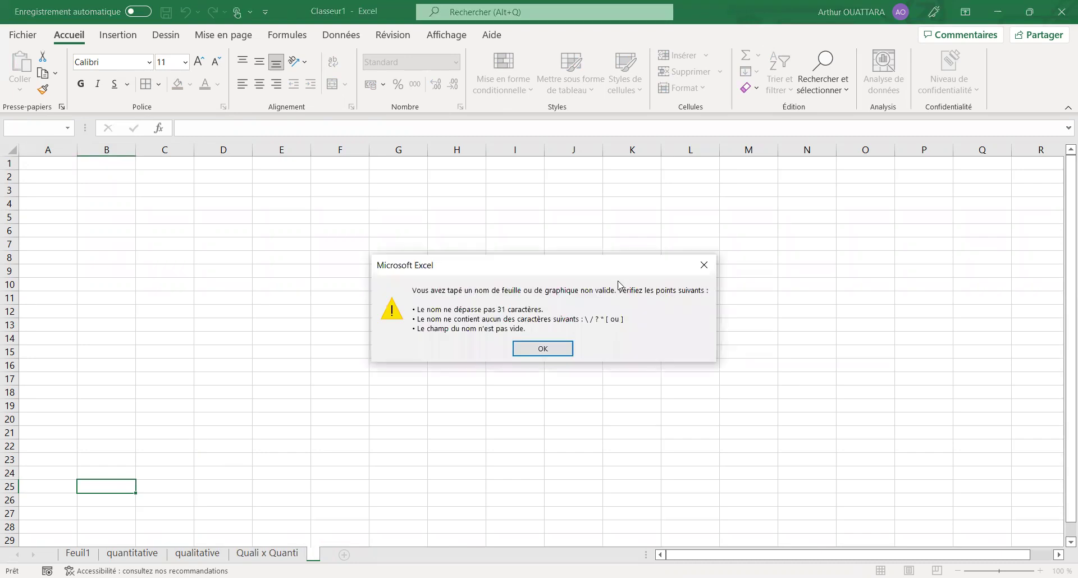
left_click(706, 269)
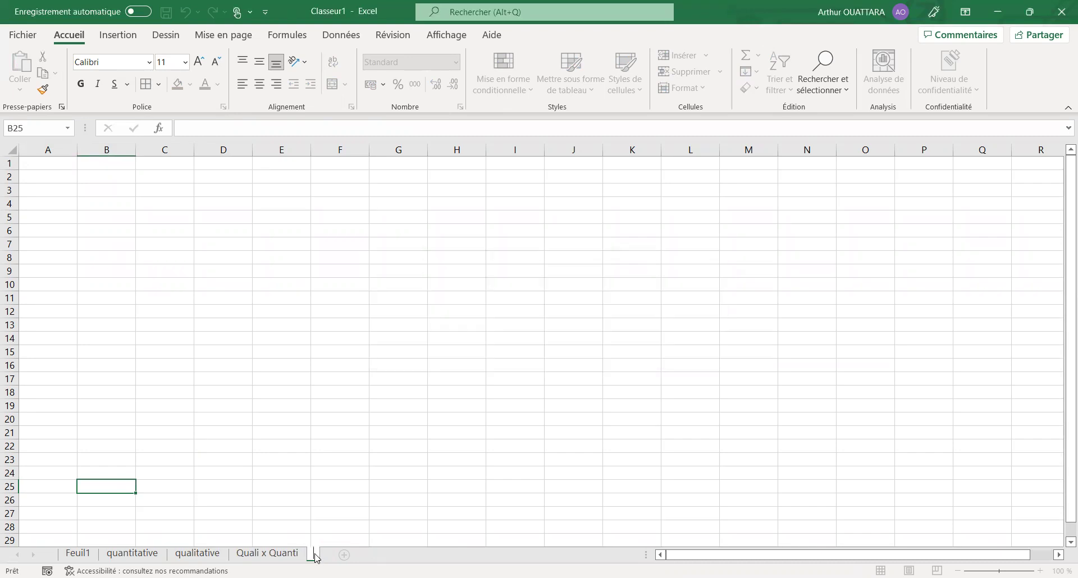
left_click(337, 514)
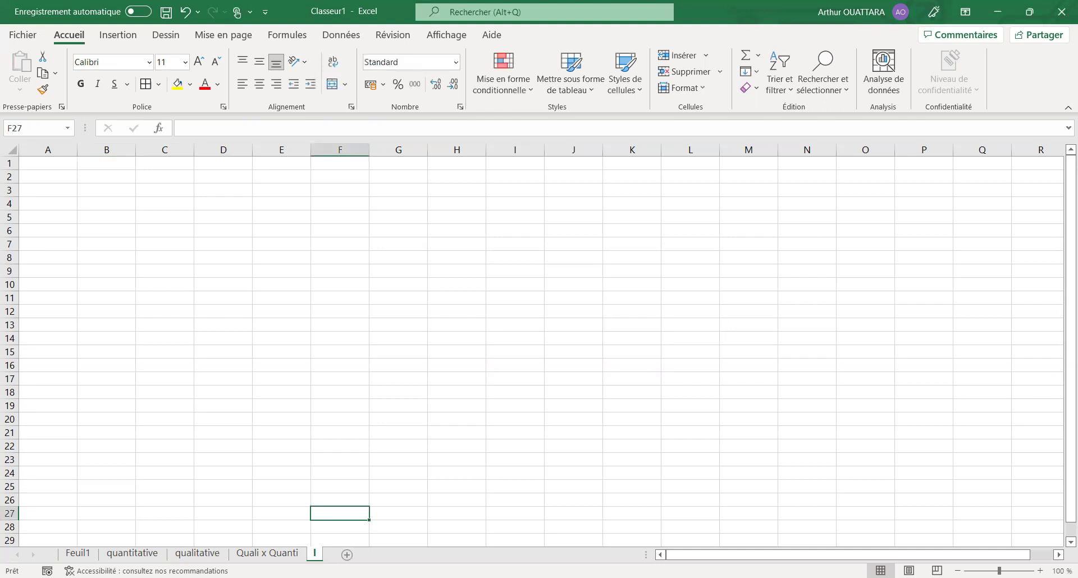
right_click(317, 555)
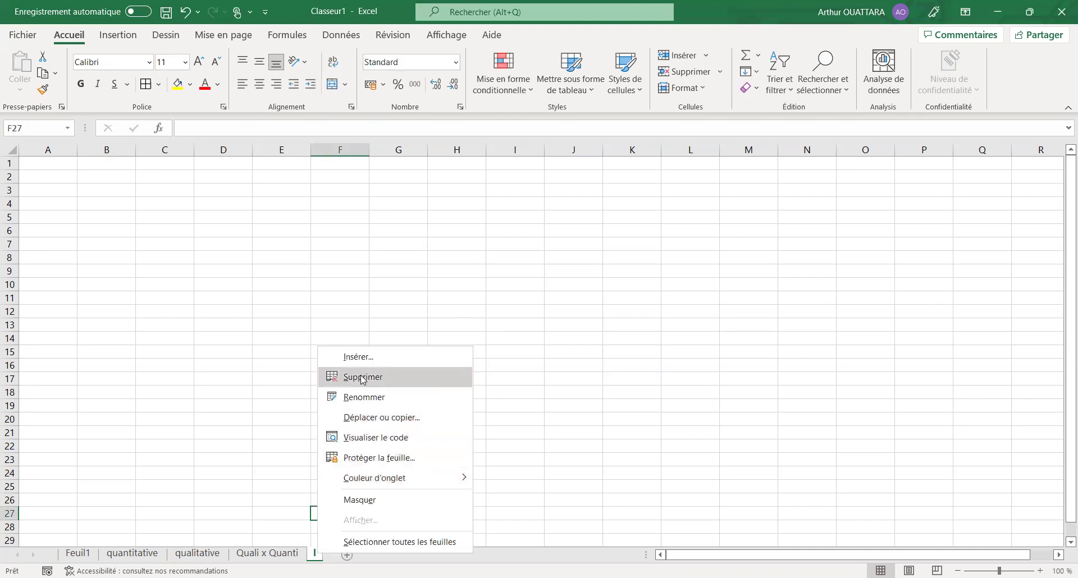
key("Return")
Create a pivot table on a new worksheet from the data in columns A to E of Feuil1.
left_click(79, 553)
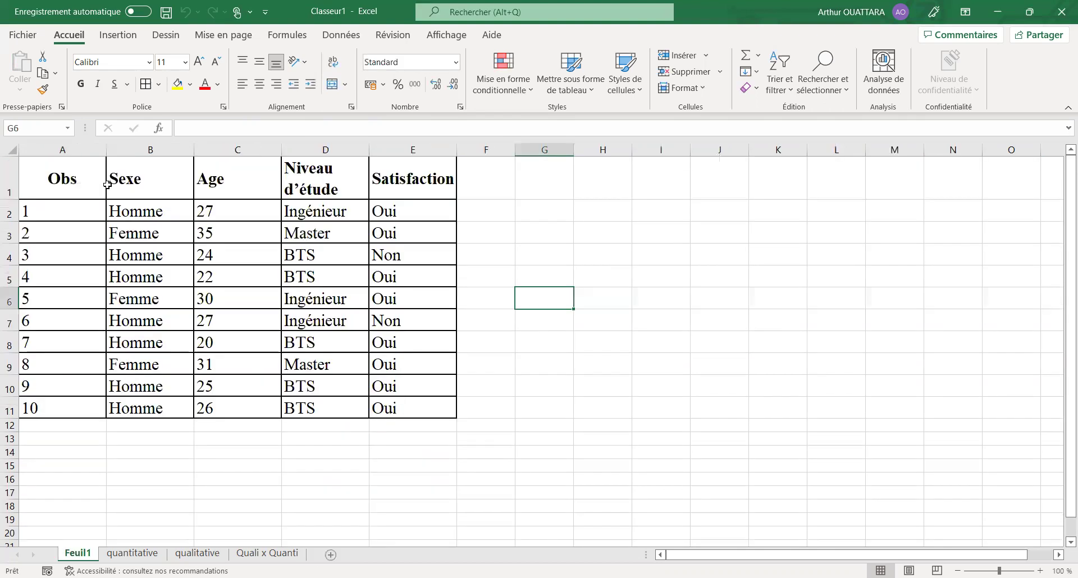
left_click(11, 149)
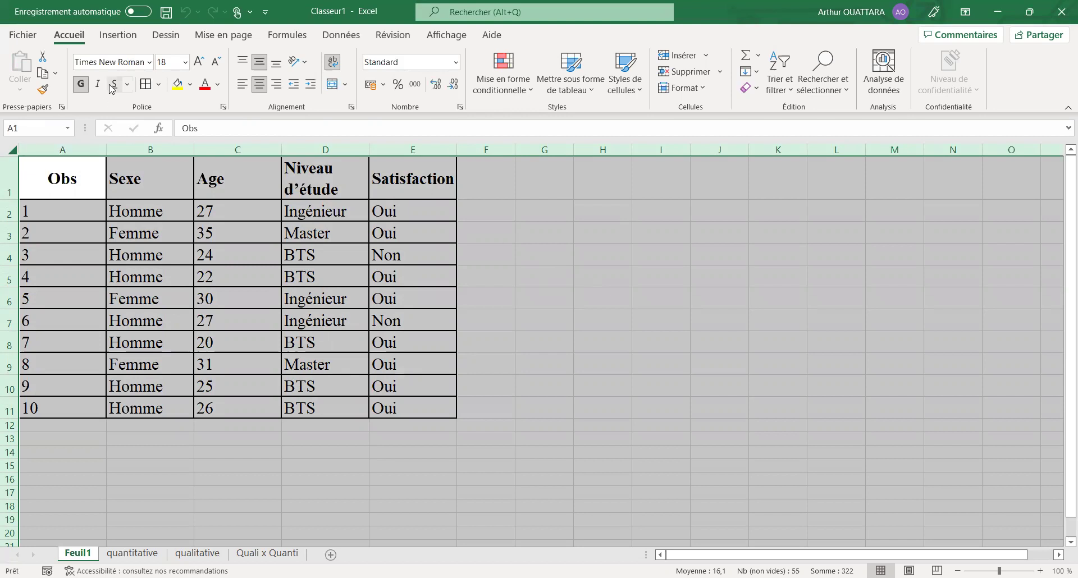
left_click(118, 35)
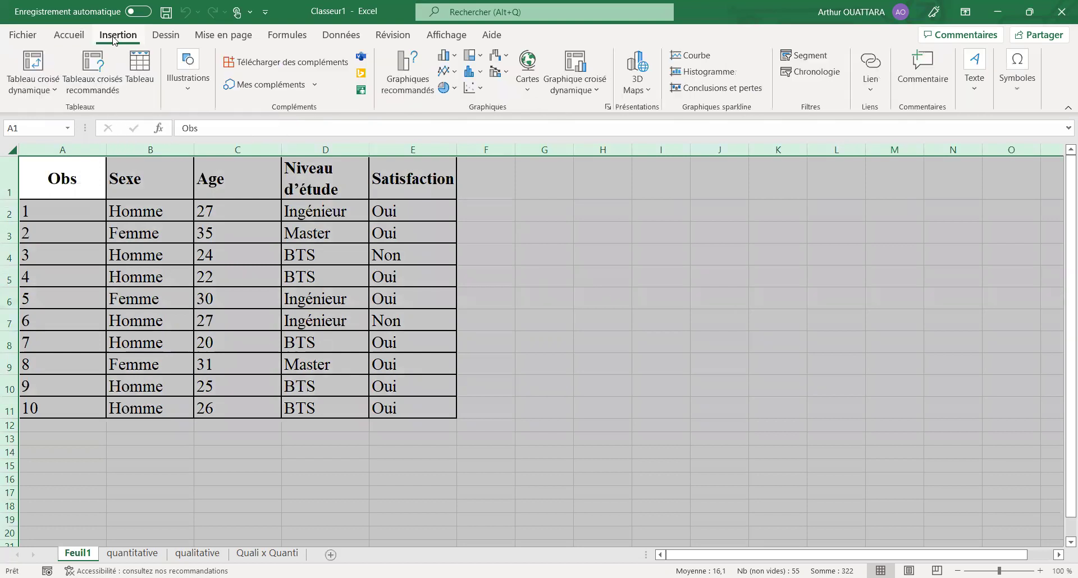
left_click(29, 66)
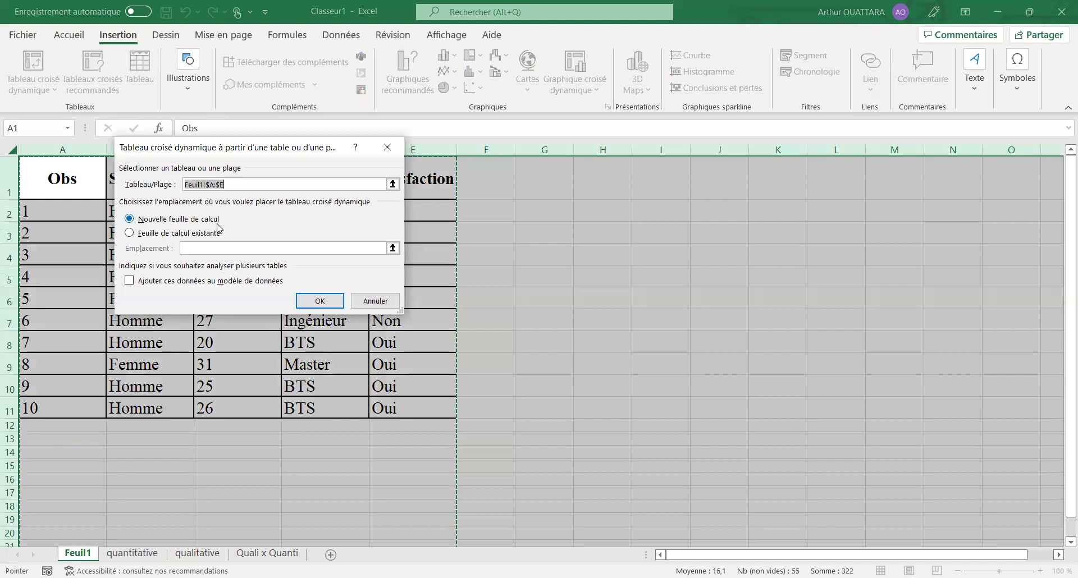
left_click(317, 303)
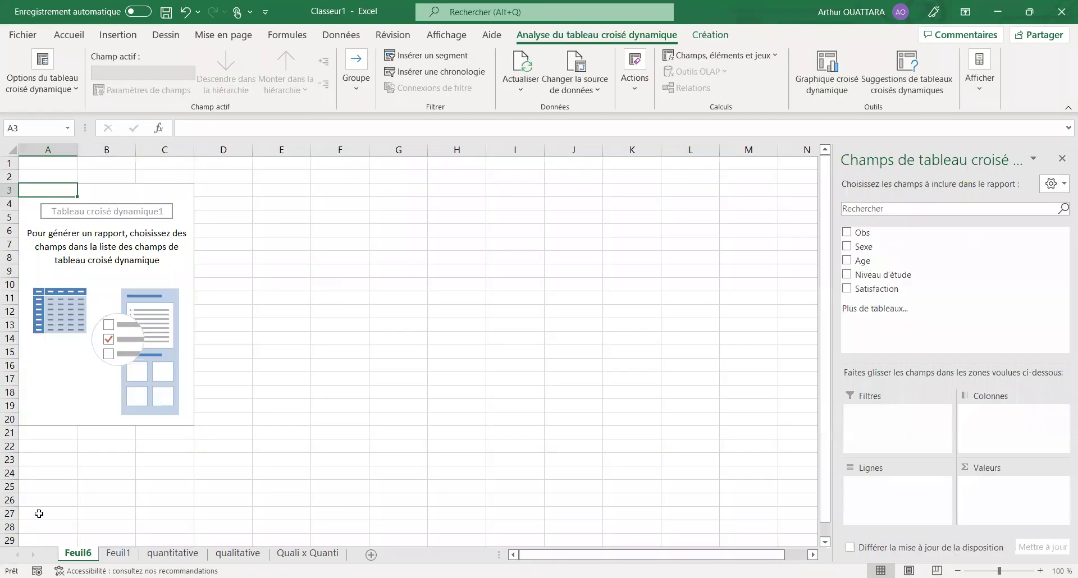
Rename the new pivot table sheet as Quali x quali.
double_click(77, 556)
type("Quali")
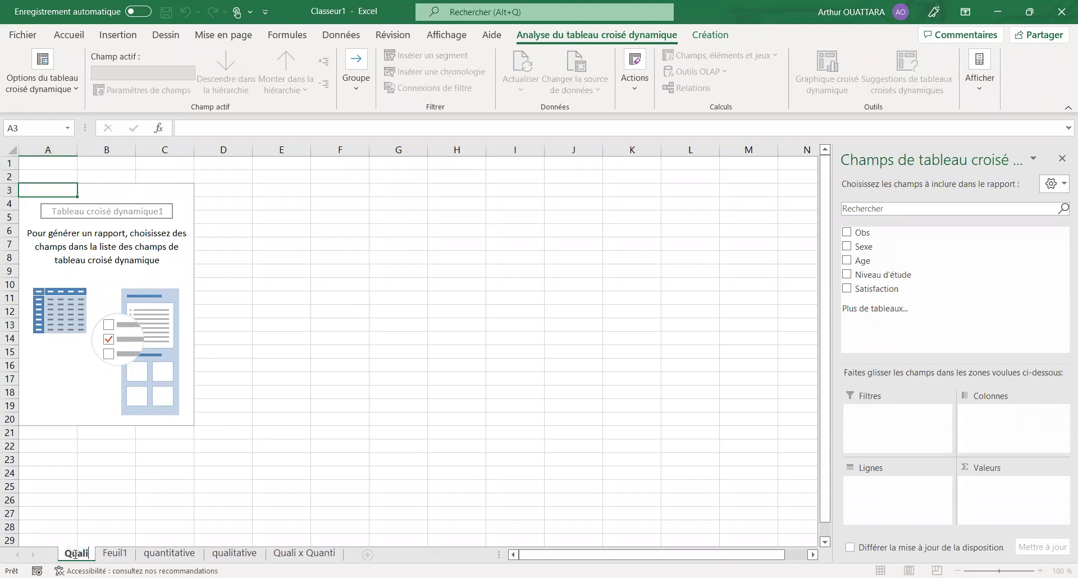
type(" x quali")
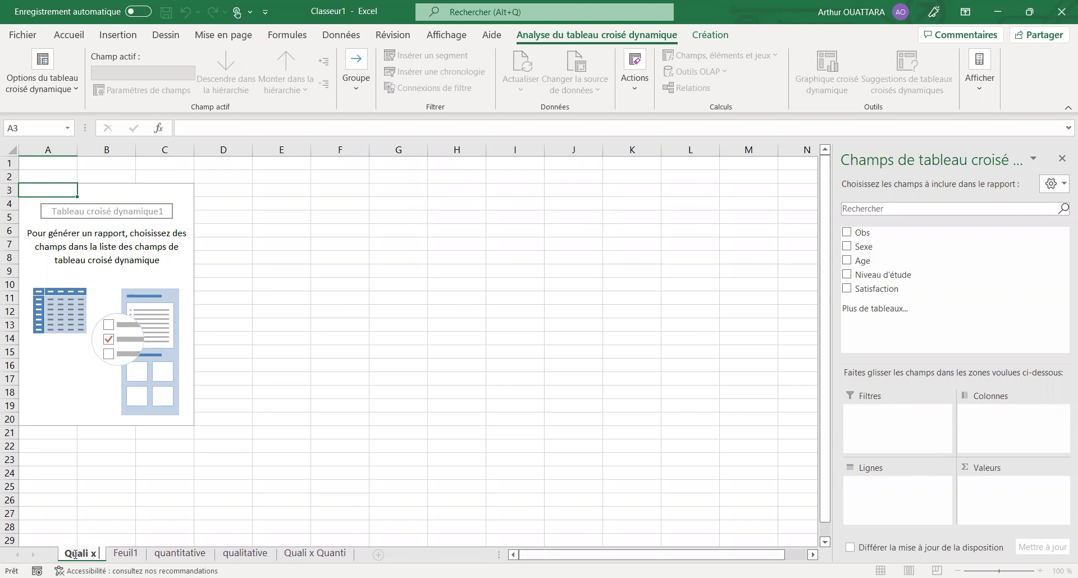
key("Return")
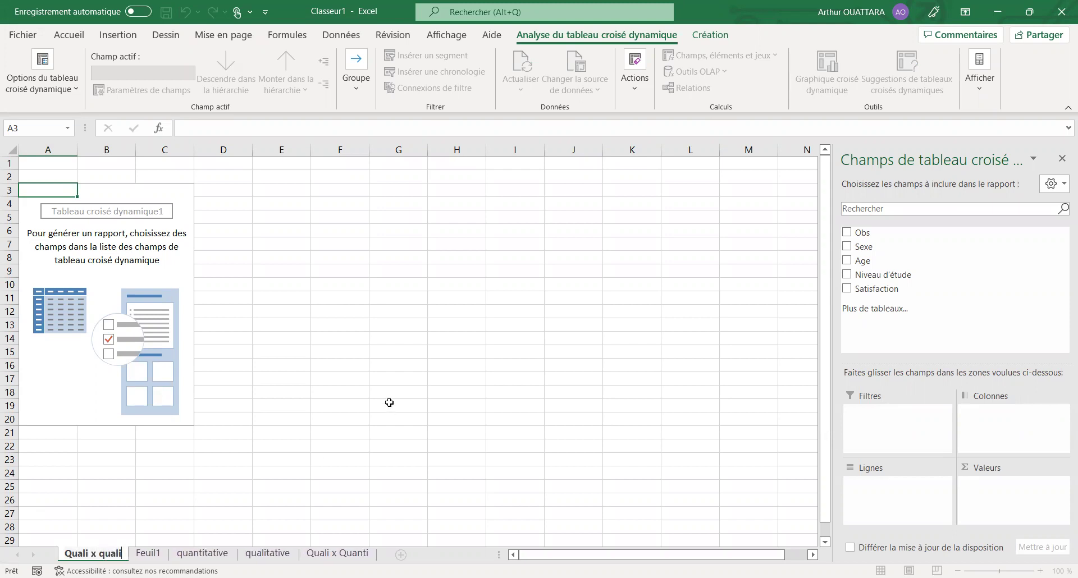
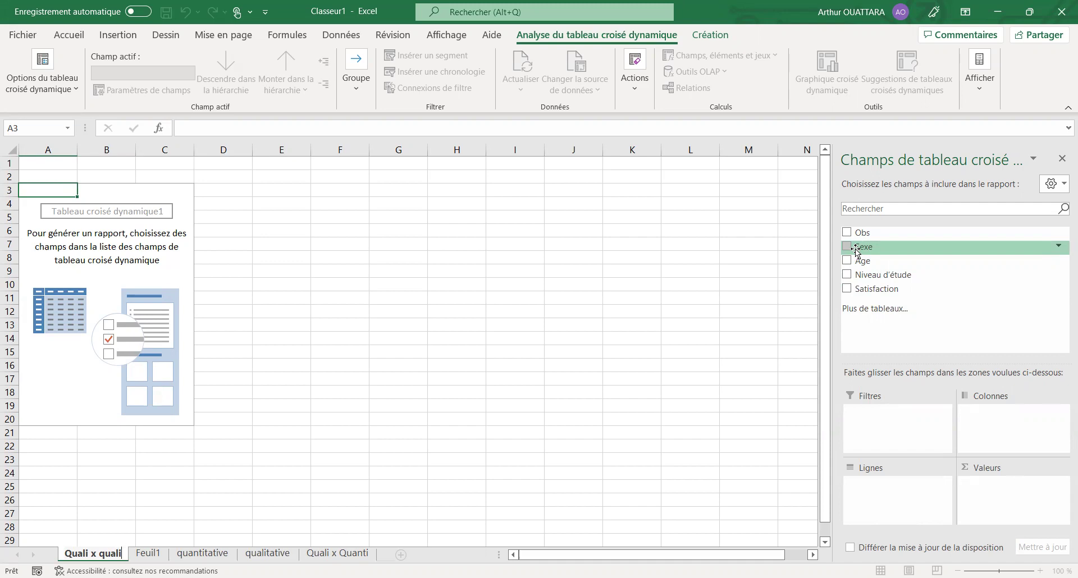
Set Sexe as rows and Satisfaction as columns of the pivot table, and filter out (vide) from both.
left_click_drag(856, 249, 866, 490)
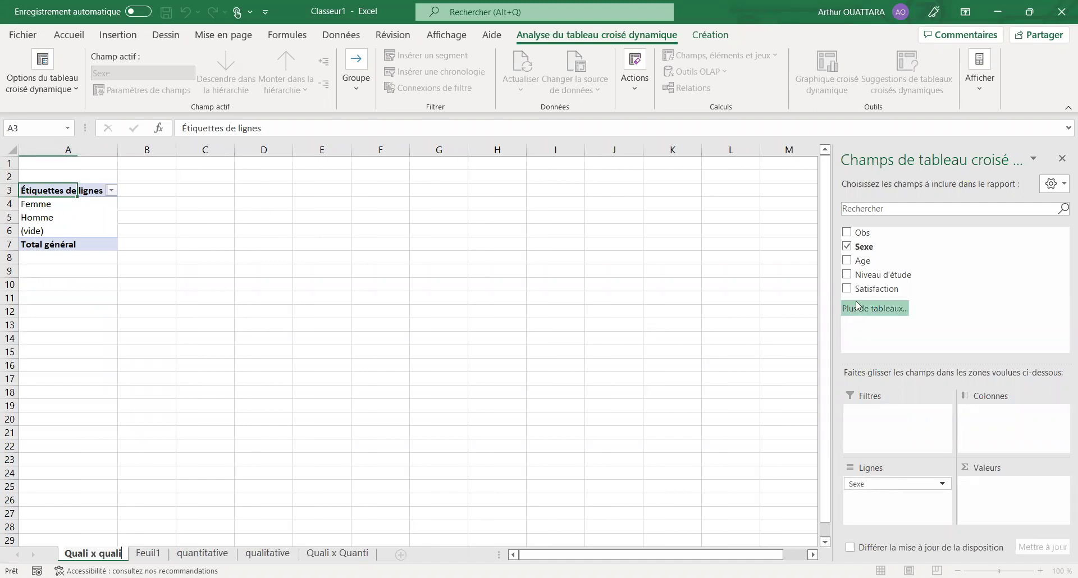
left_click_drag(862, 293, 992, 425)
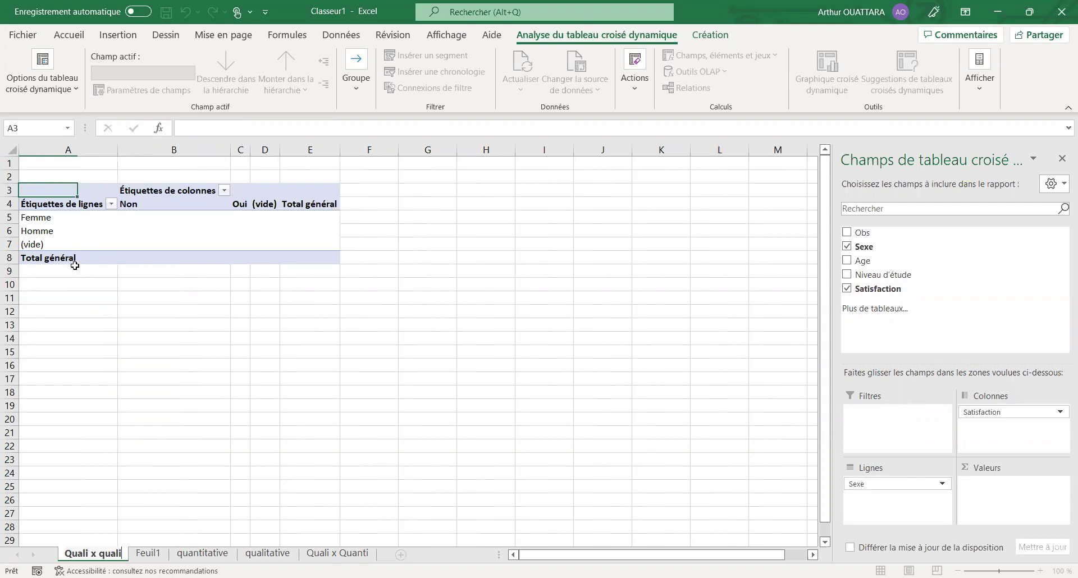
left_click(111, 204)
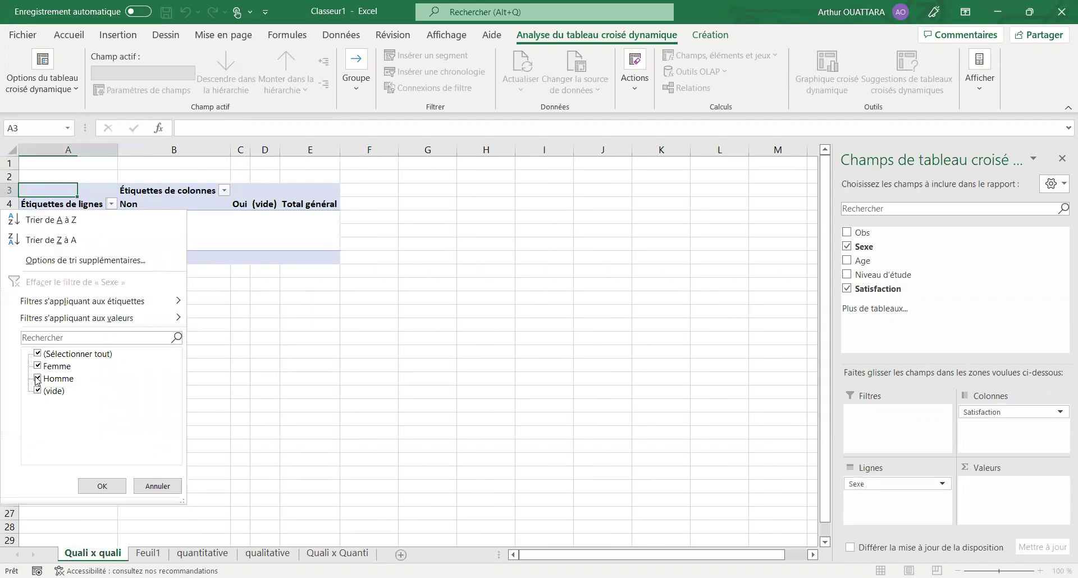
left_click(37, 391)
left_click(85, 487)
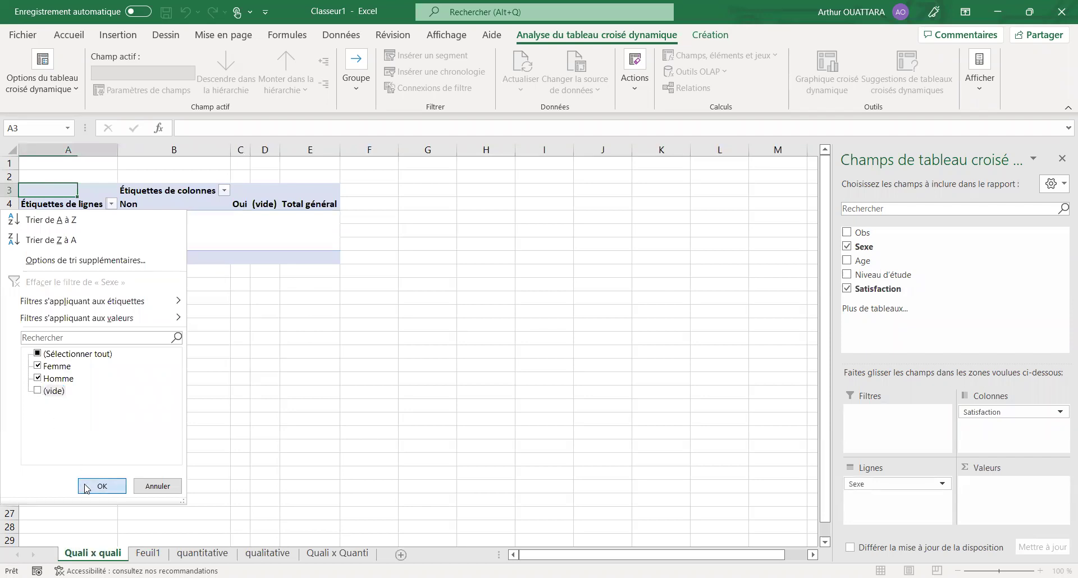
left_click(224, 191)
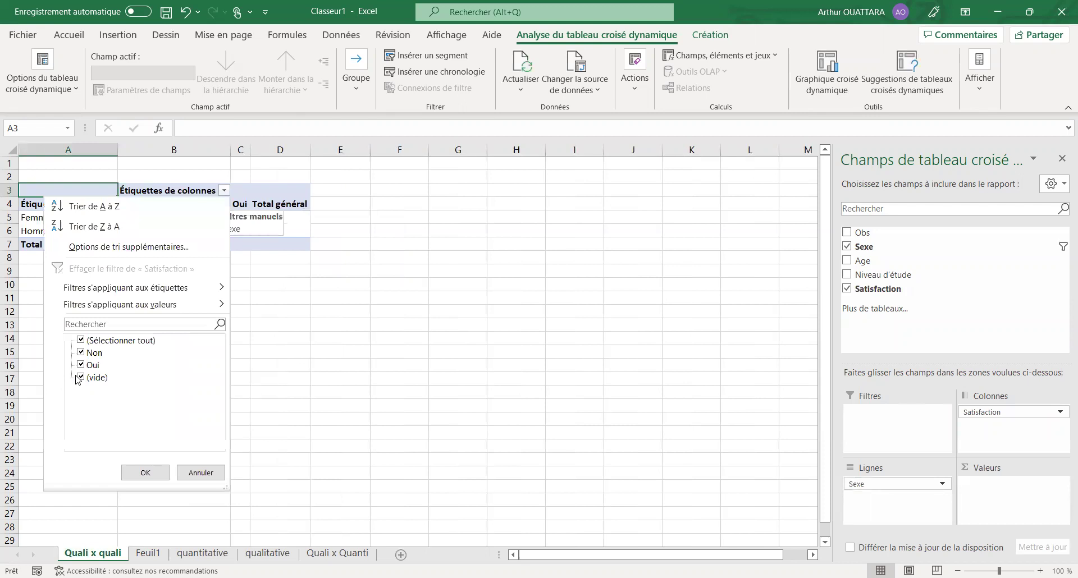
left_click(80, 378)
left_click(135, 476)
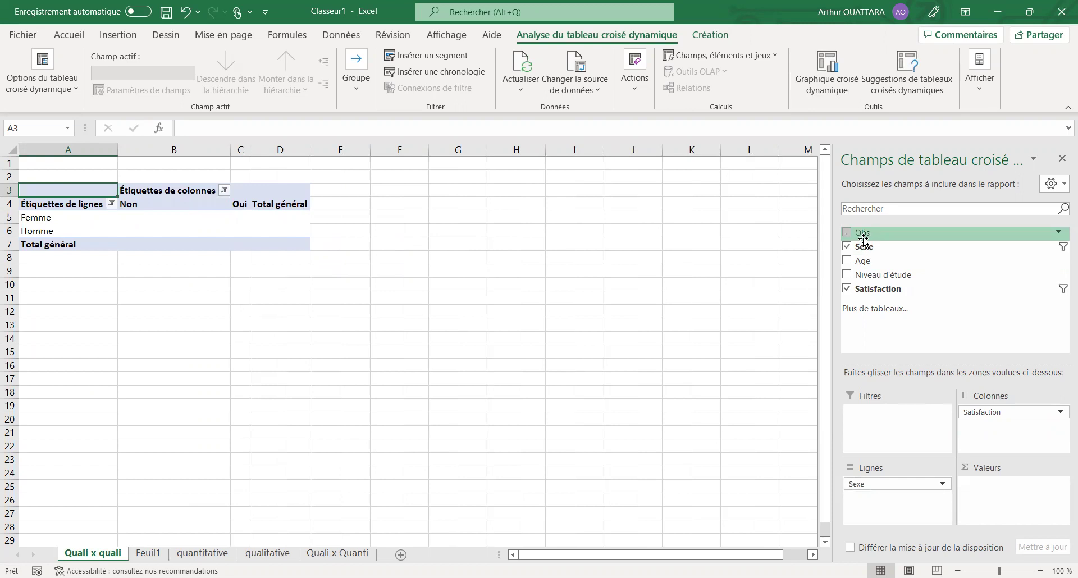
Add Obs to the pivot table's values and summarise it by count (NB) instead of sum.
left_click_drag(865, 237, 989, 488)
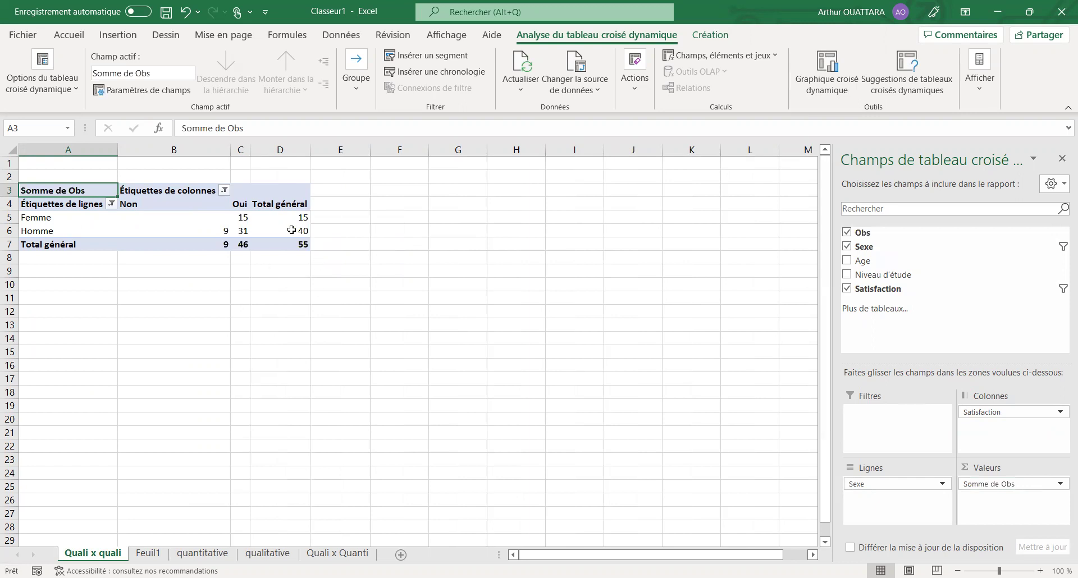
mouse_move(291, 230)
mouse_move(200, 231)
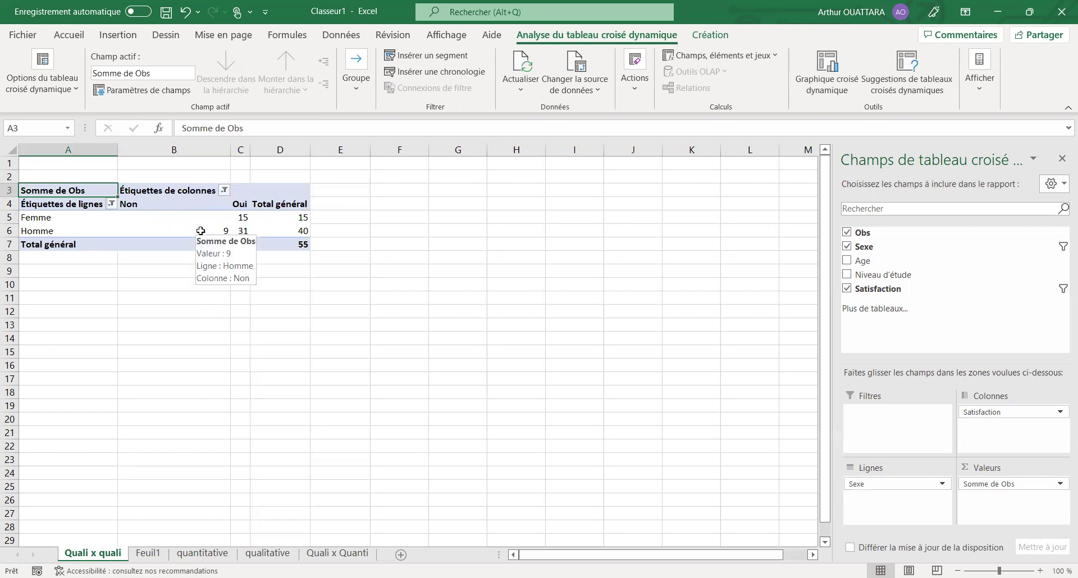
right_click(201, 231)
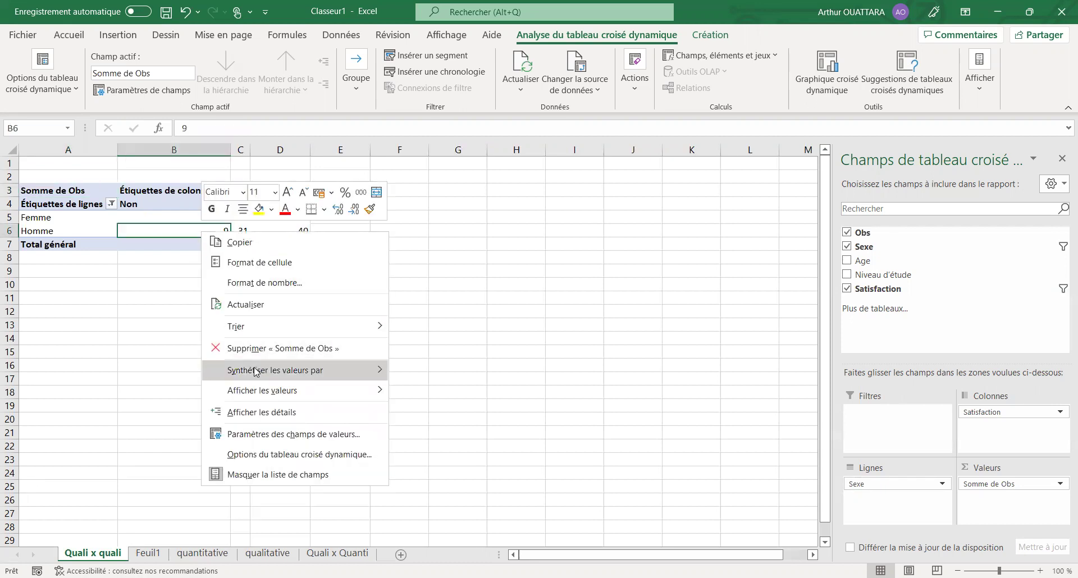
mouse_move(256, 372)
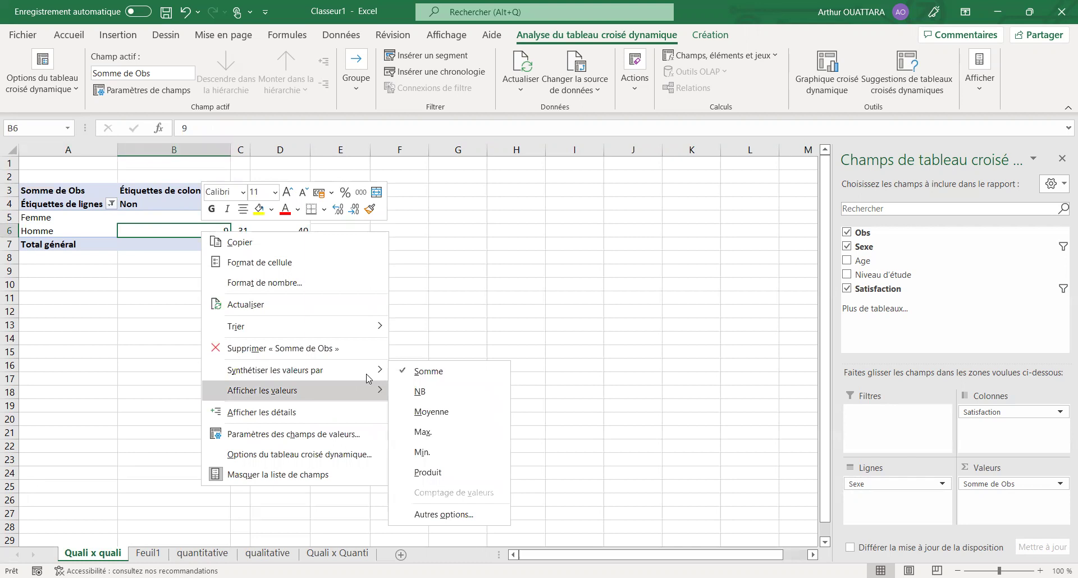
left_click(419, 393)
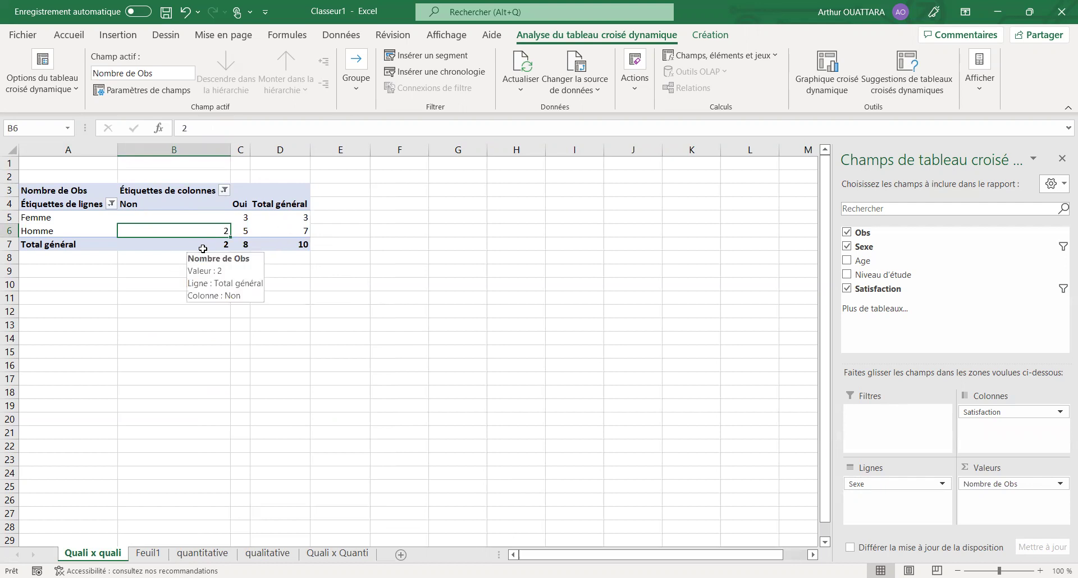
left_click(358, 367)
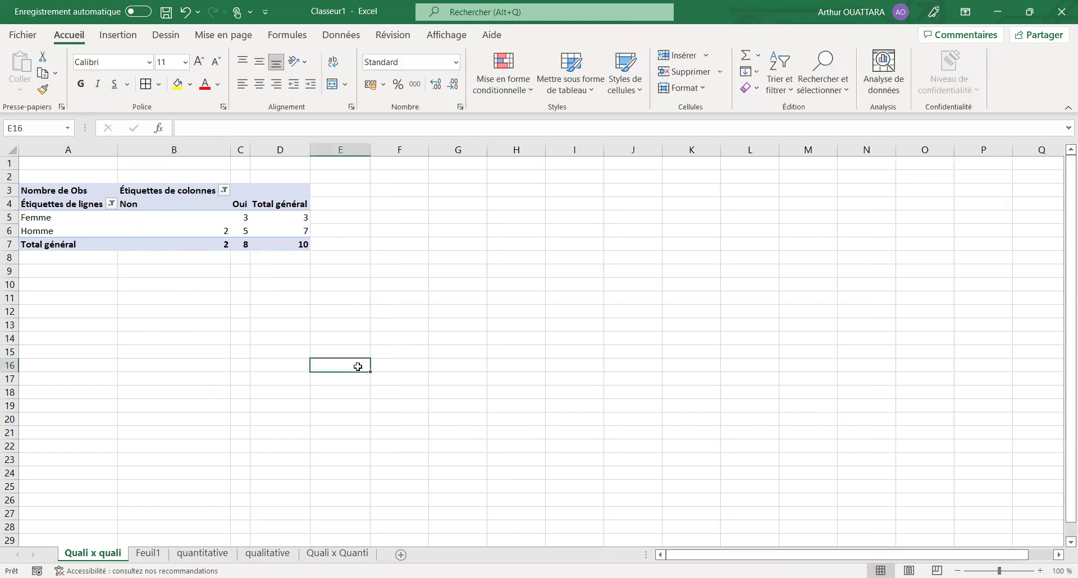
Copy the whole pivot table to A10 and show the copy's values as % du total de la ligne.
left_click(184, 226)
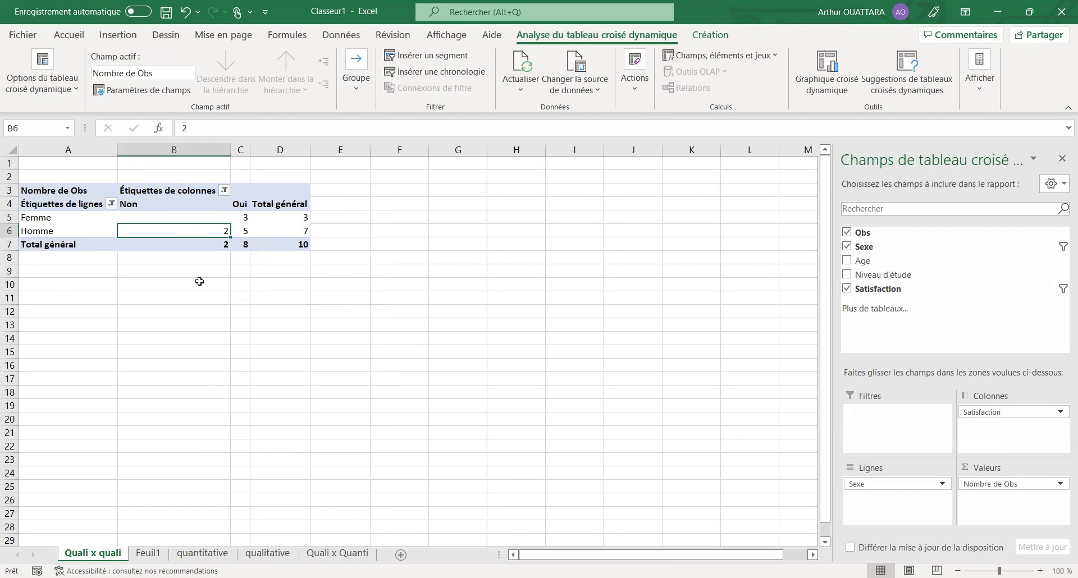
left_click(55, 191)
left_click_drag(165, 207, 268, 240)
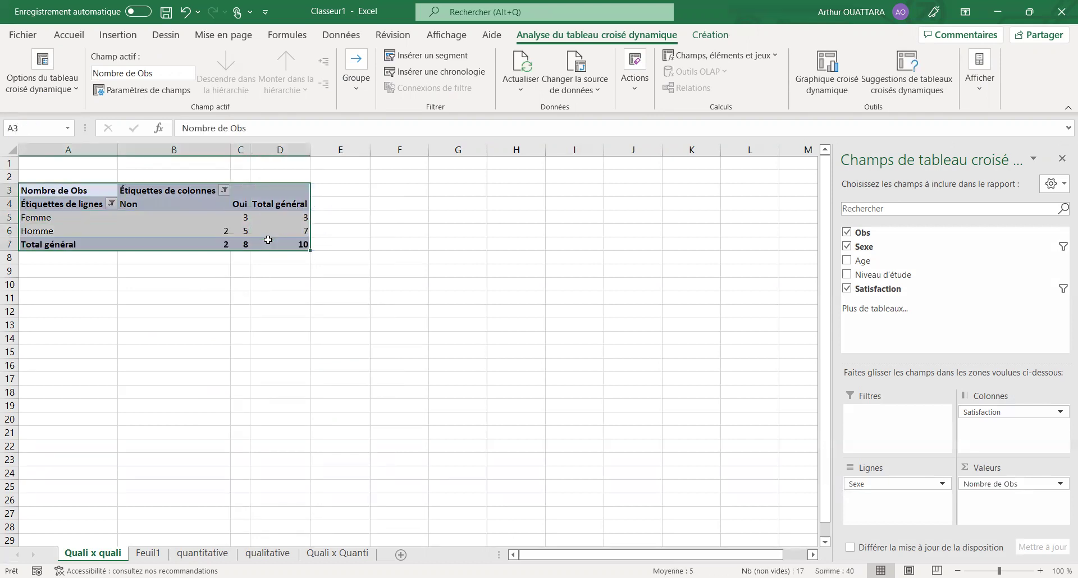
key("ctrl+c")
left_click(89, 284)
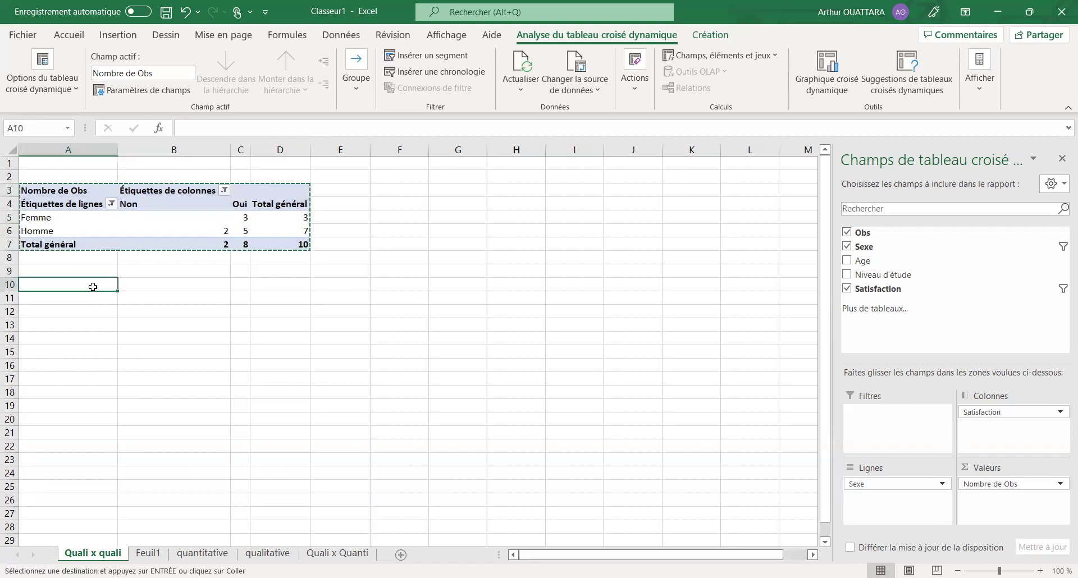
key("ctrl+v")
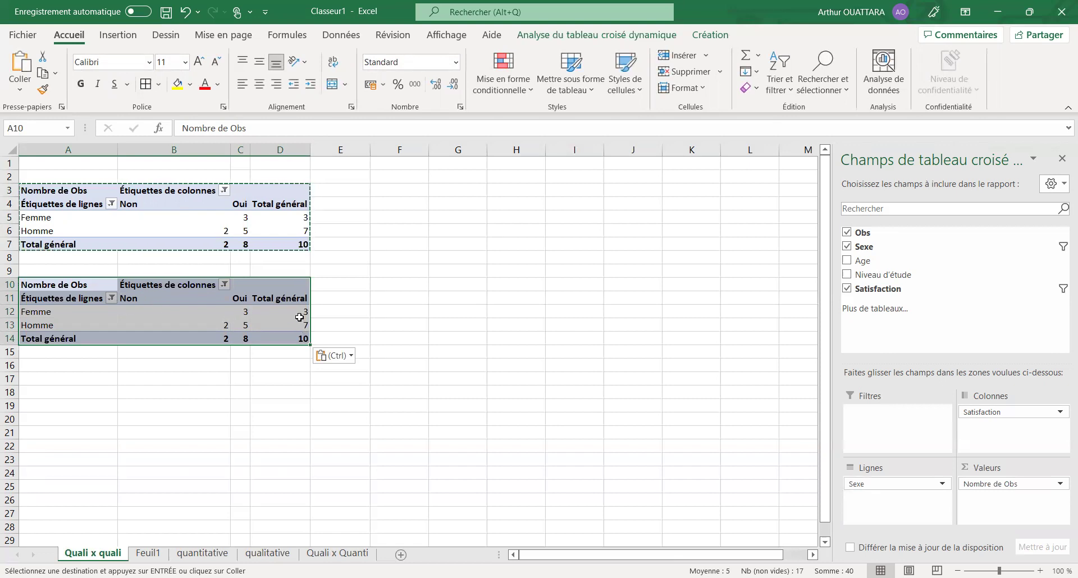
right_click(220, 321)
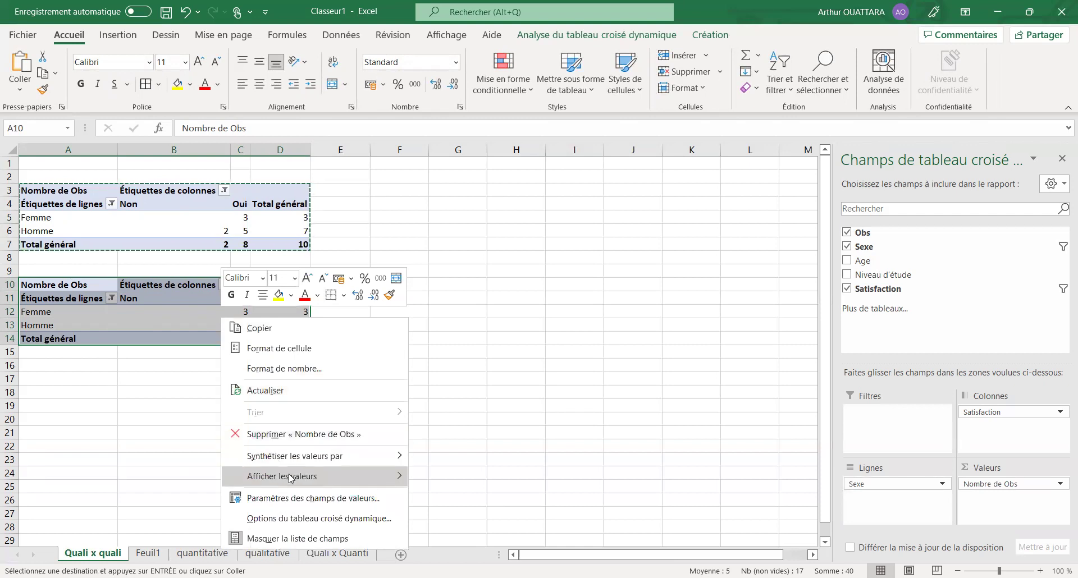
mouse_move(291, 478)
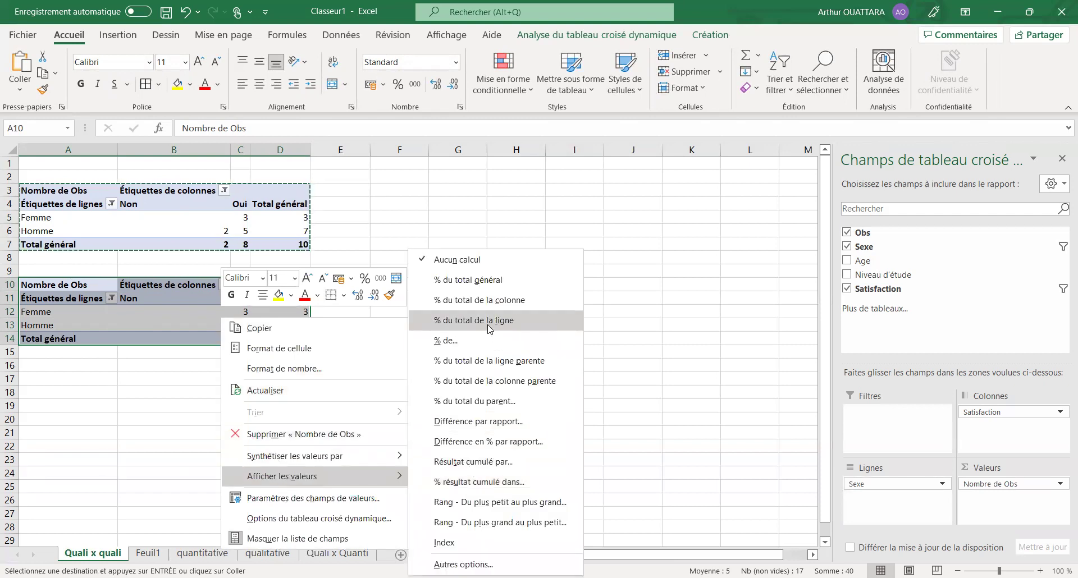
left_click(490, 329)
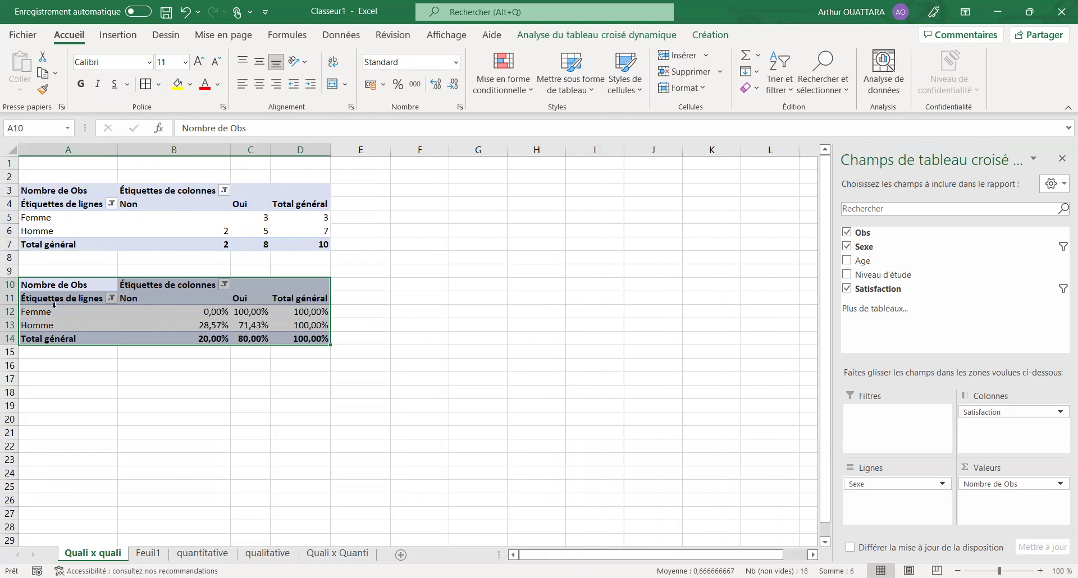
Copy the row-percentage pivot table to A17 and show the copy's values as % du total de la colonne.
key("ctrl+c")
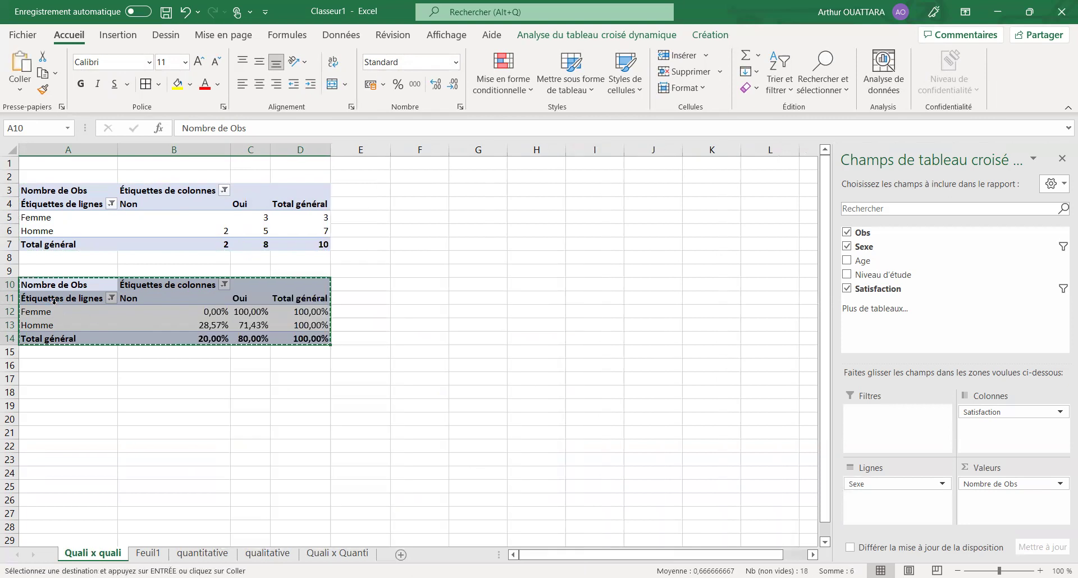
left_click(46, 380)
key("ctrl+v")
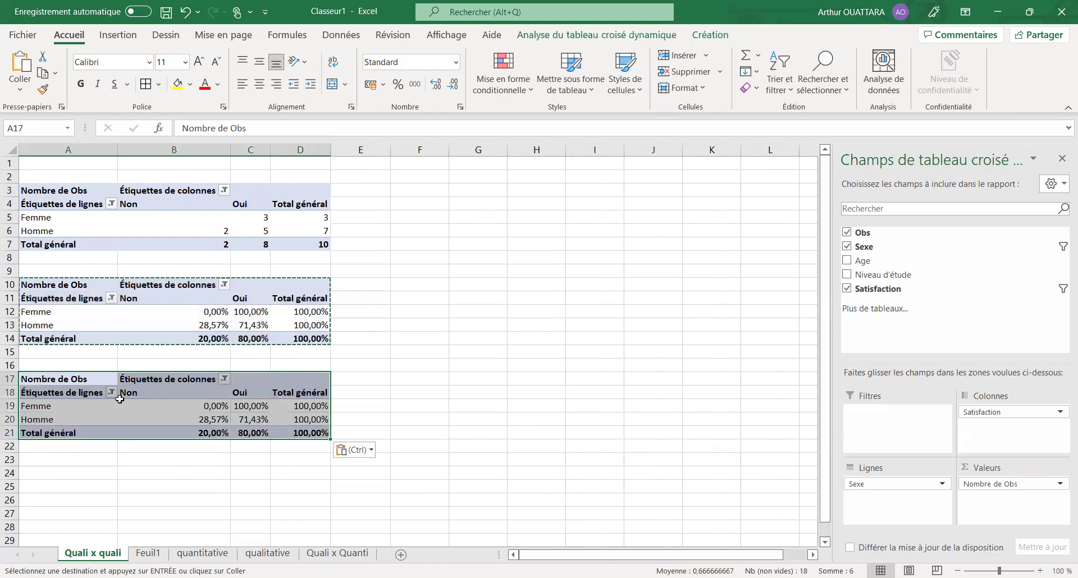
right_click(247, 407)
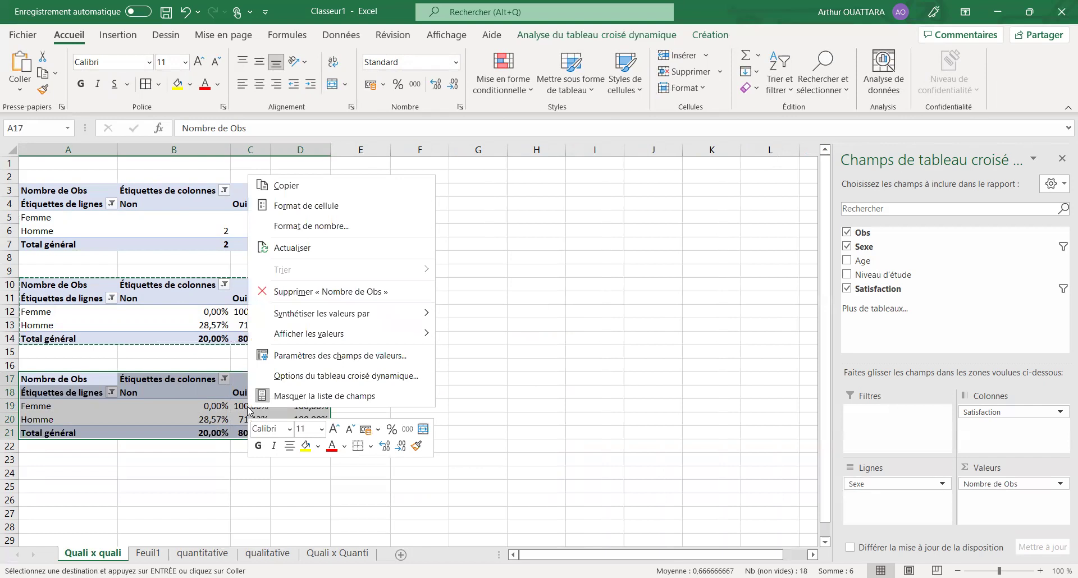
mouse_move(313, 333)
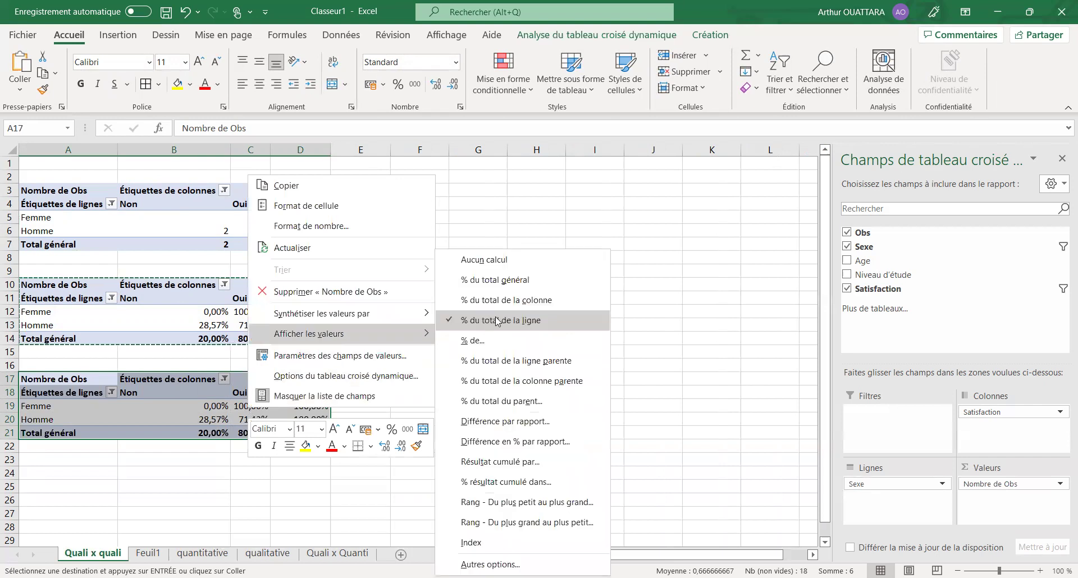
left_click(502, 304)
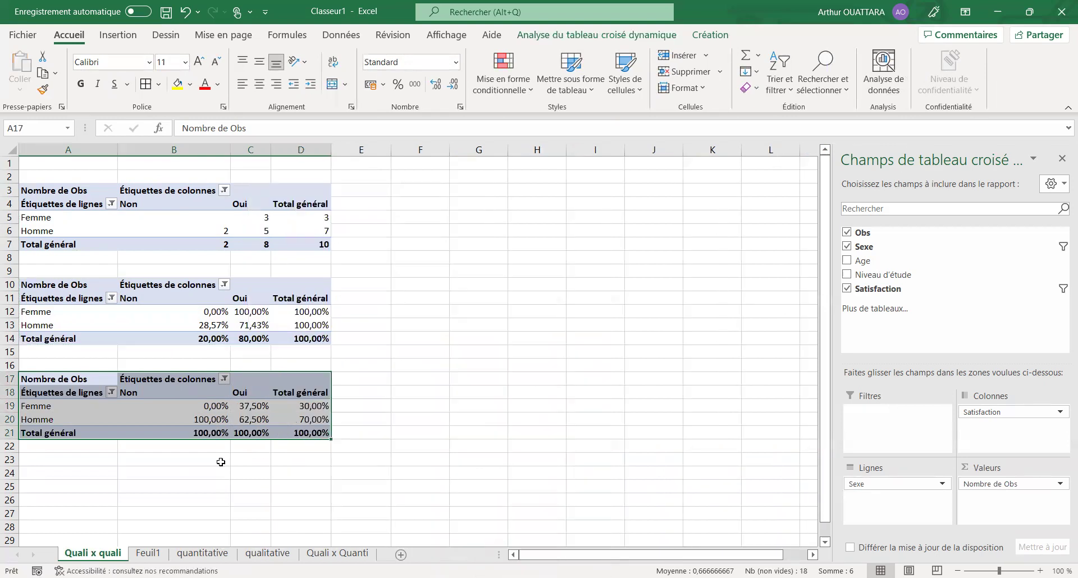
Copy the column-percentage pivot table to A24 and show the copy's values as % du total général.
left_click(58, 473)
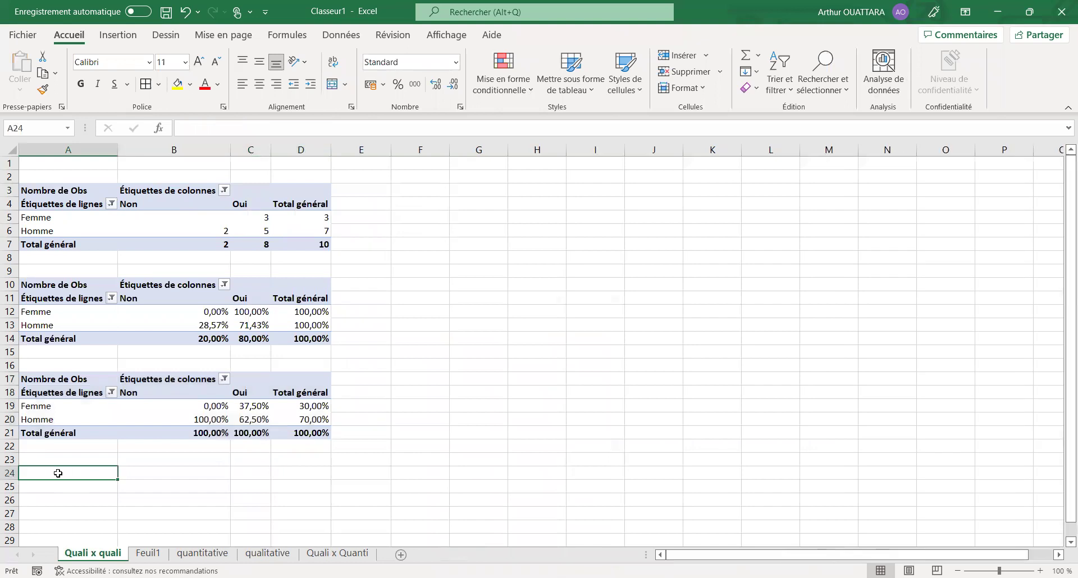
left_click(36, 380)
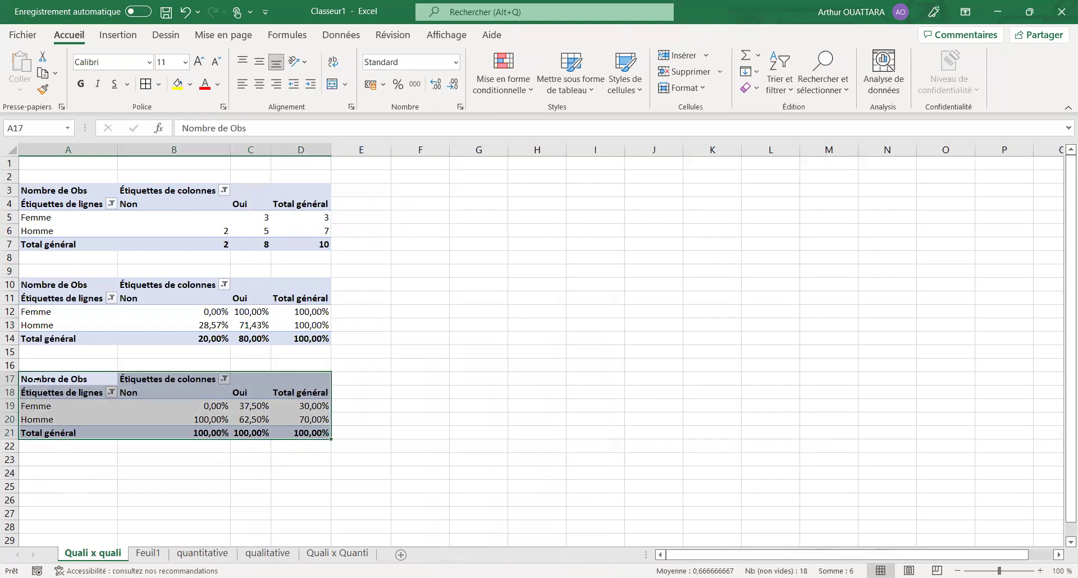
key("ctrl+c")
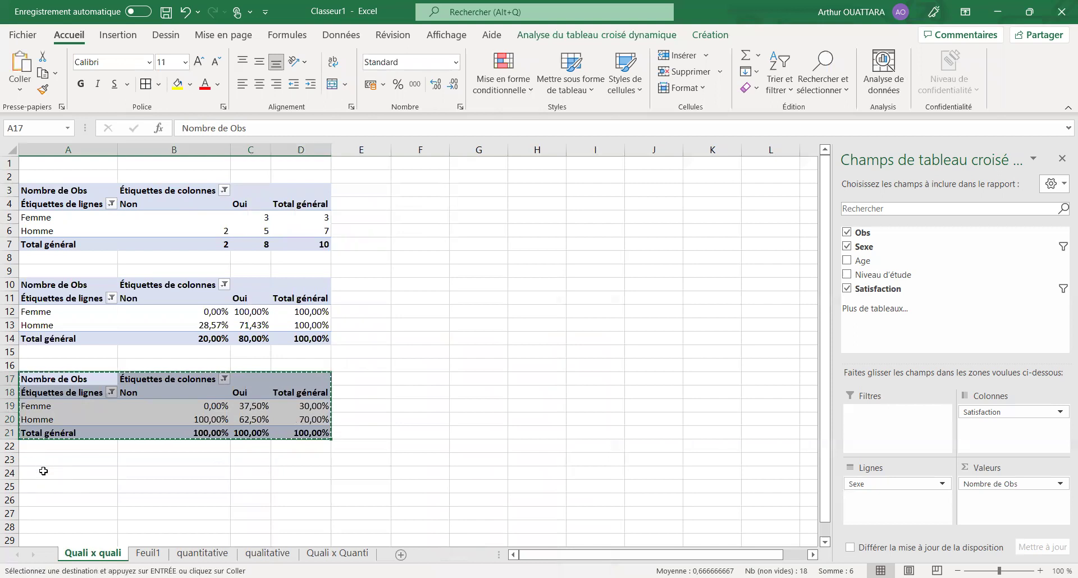
left_click(44, 471)
key("ctrl+v")
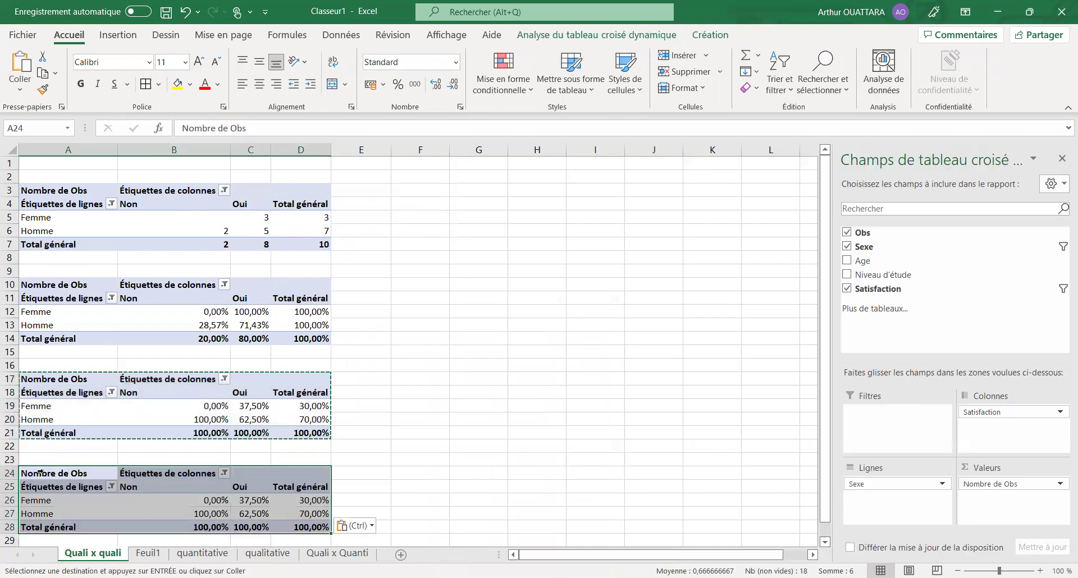
right_click(210, 510)
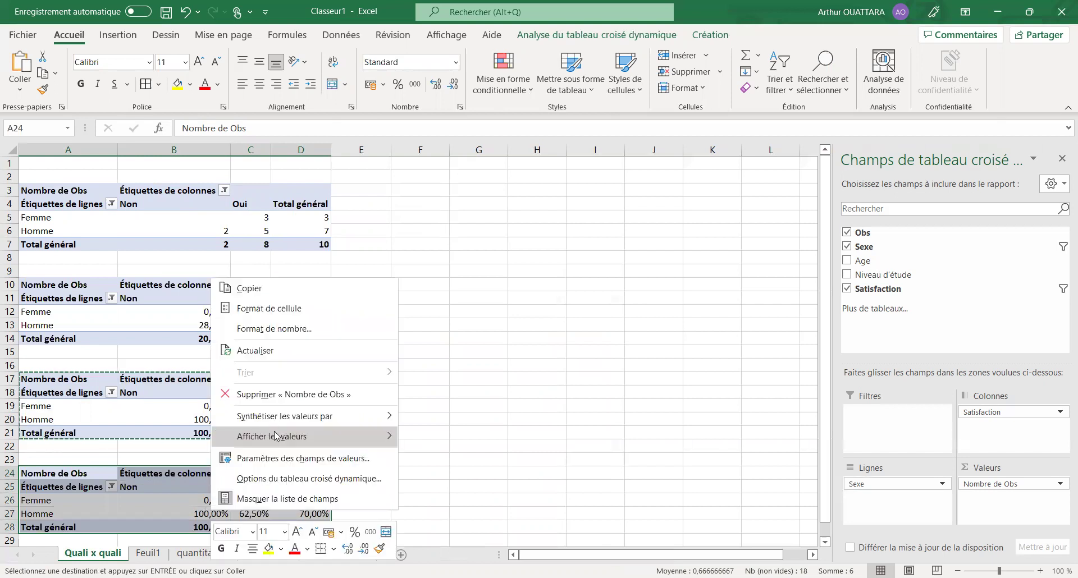
left_click(275, 437)
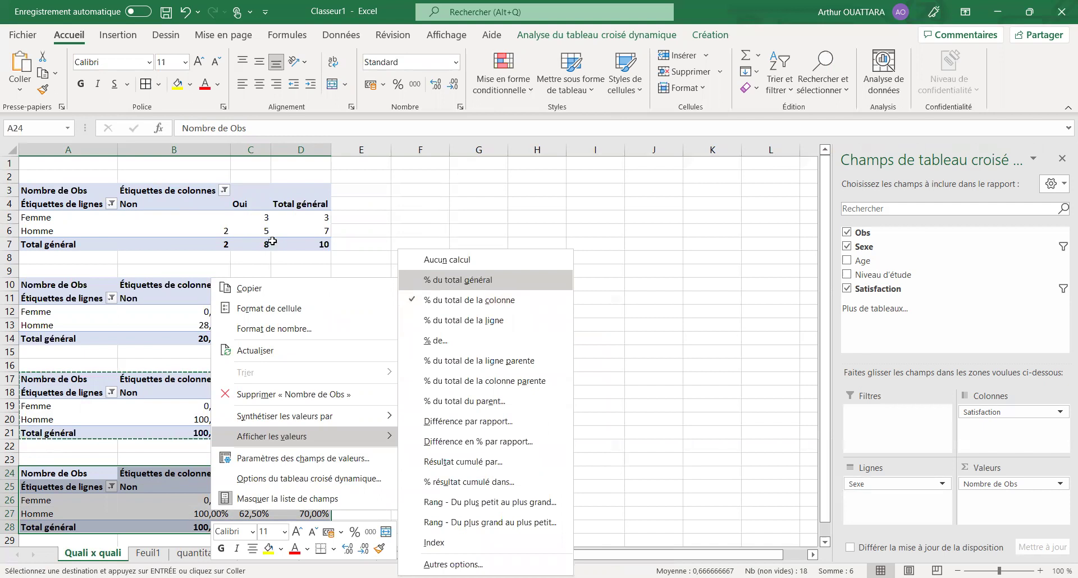
left_click(480, 285)
Compare the Homme / Oui cell across the count, row-percentage, column-percentage and overall-percentage pivot tables.
double_click(265, 150)
left_click(450, 350)
left_click(264, 236)
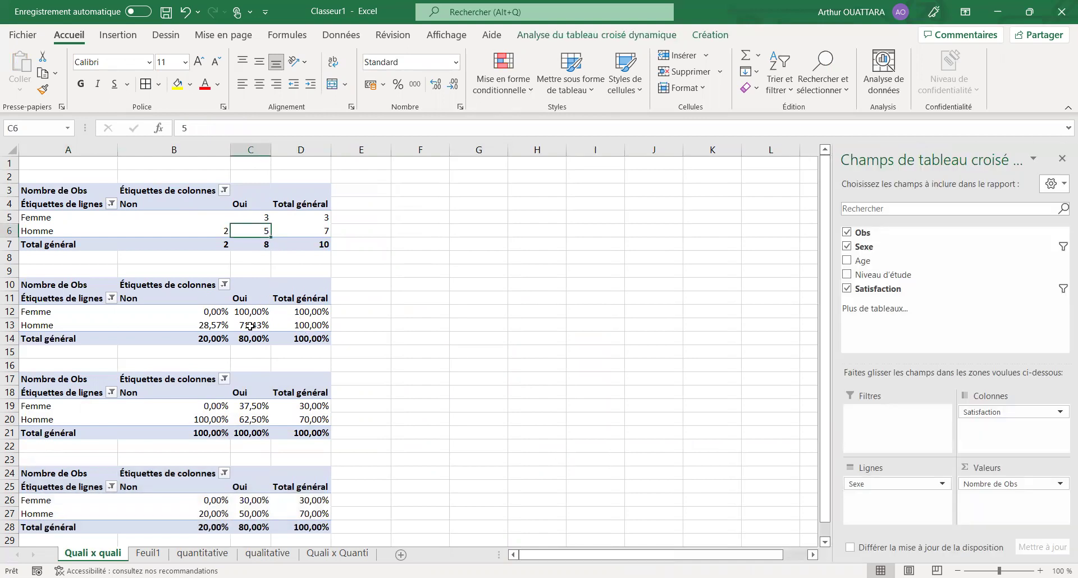
mouse_move(251, 326)
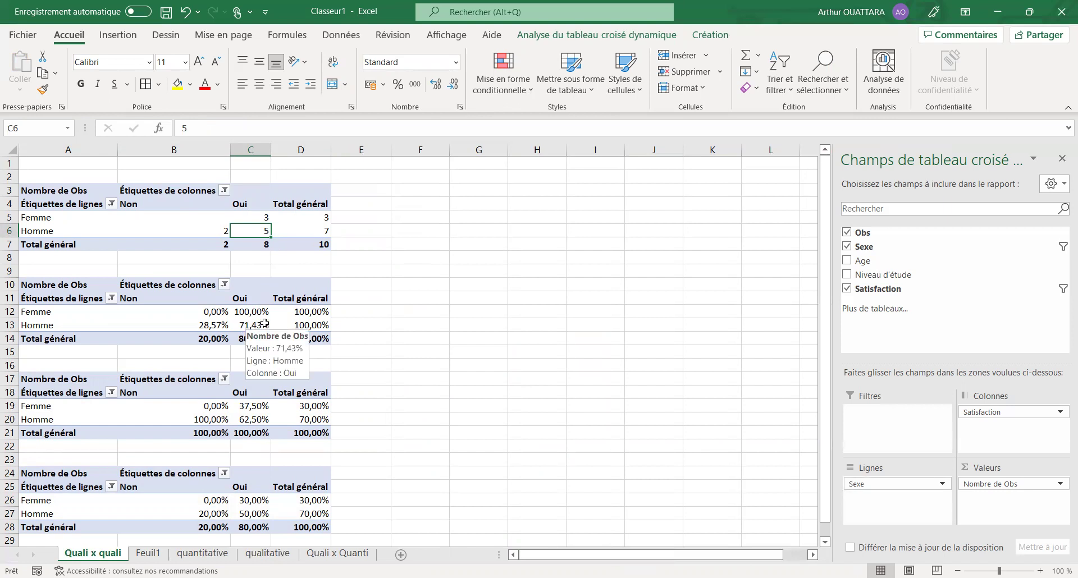
left_click(251, 326)
mouse_move(251, 326)
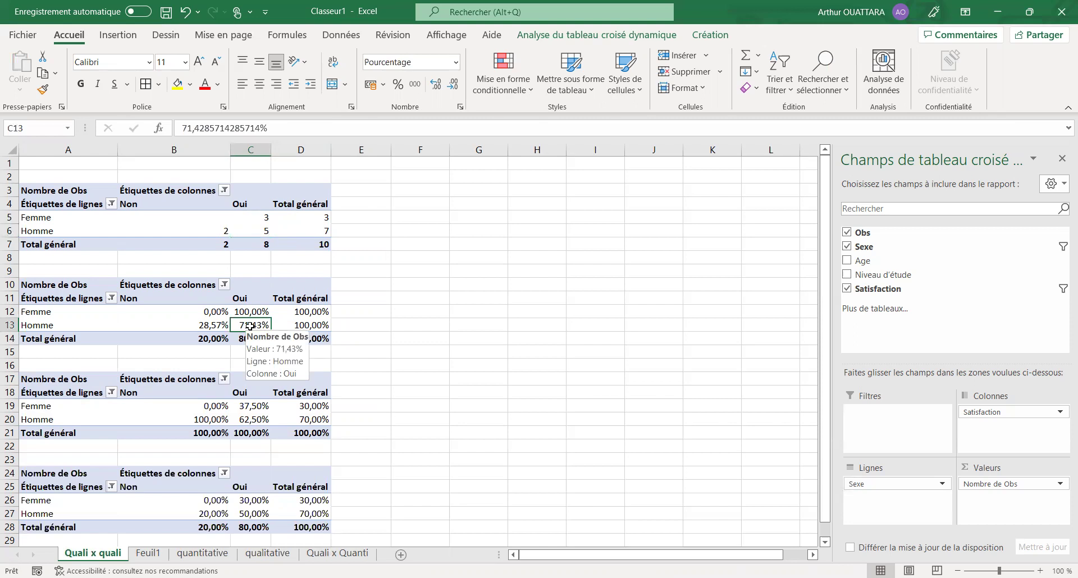
left_click(246, 421)
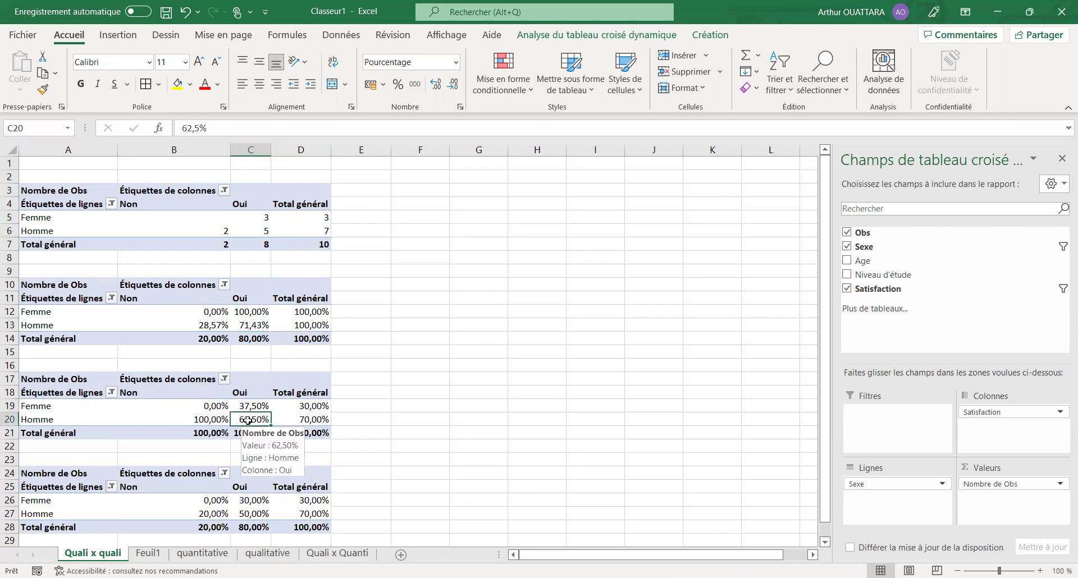
left_click(250, 512)
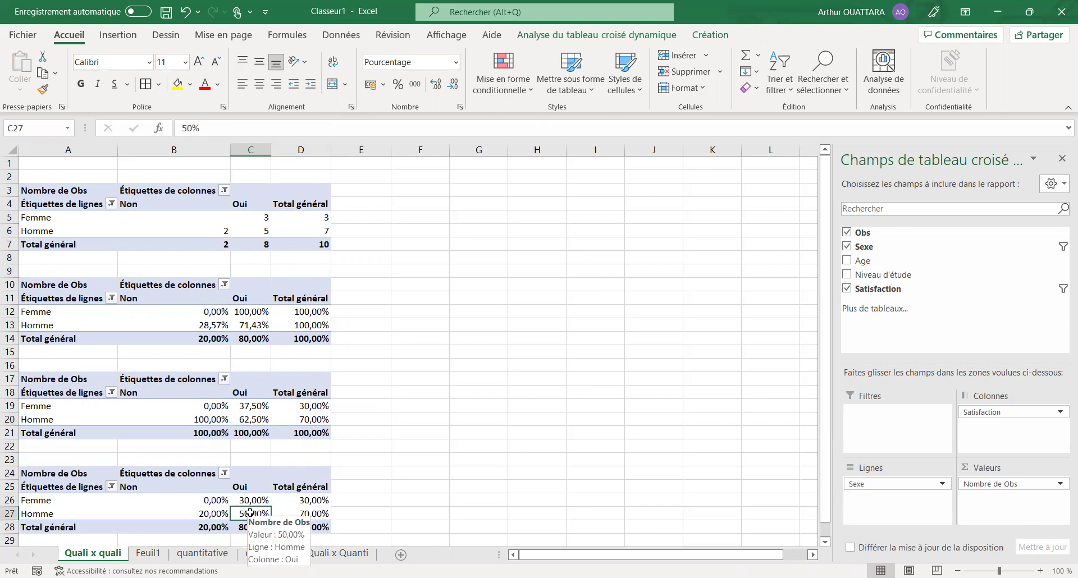
Title the row-percentage pivot table by entering "Pourcentage du total de la ligne" in A9.
left_click(60, 274)
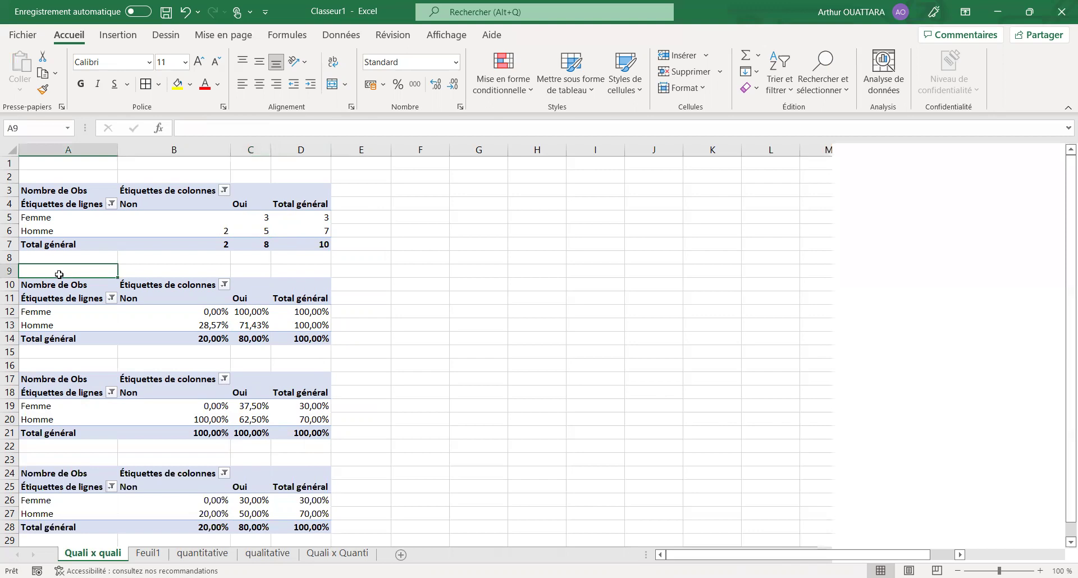
type("Pourcent")
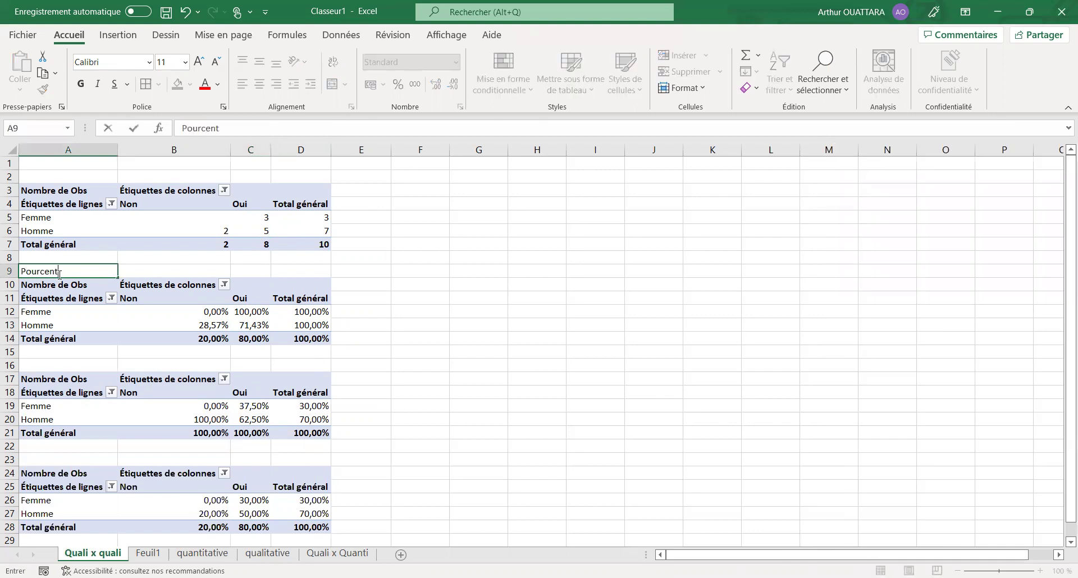
type("age du total de la ligne")
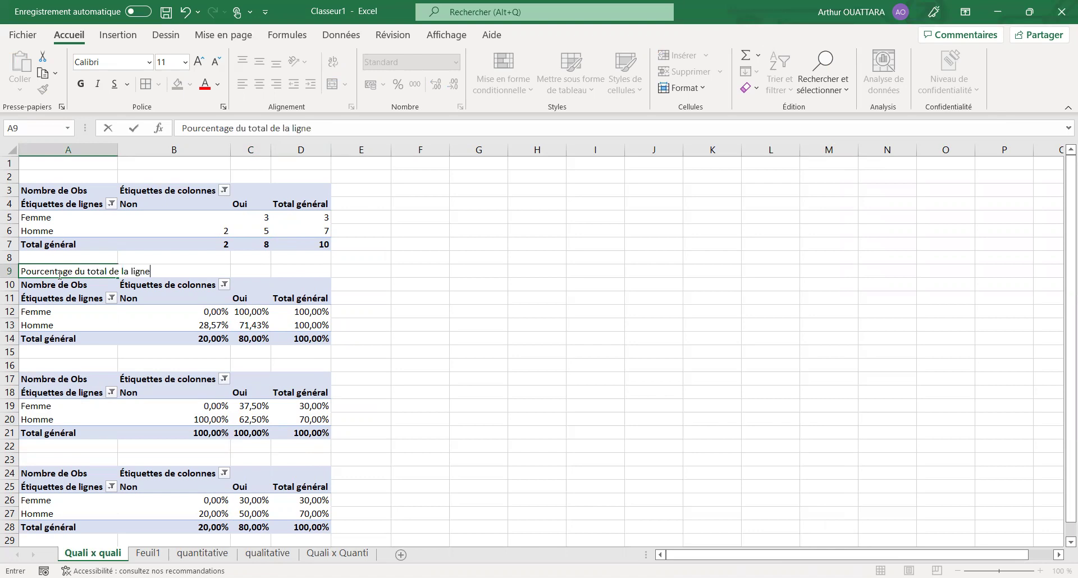
left_click(416, 324)
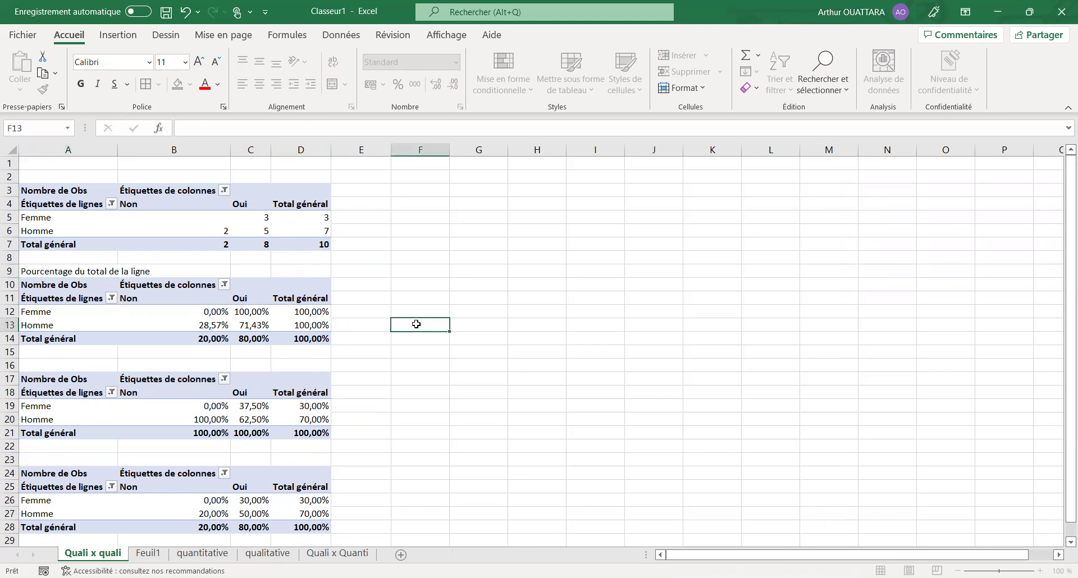
Copy the A9 title to A16 and change it to "Pourcentage du total de la colonne".
left_click(62, 271)
key("ctrl+c")
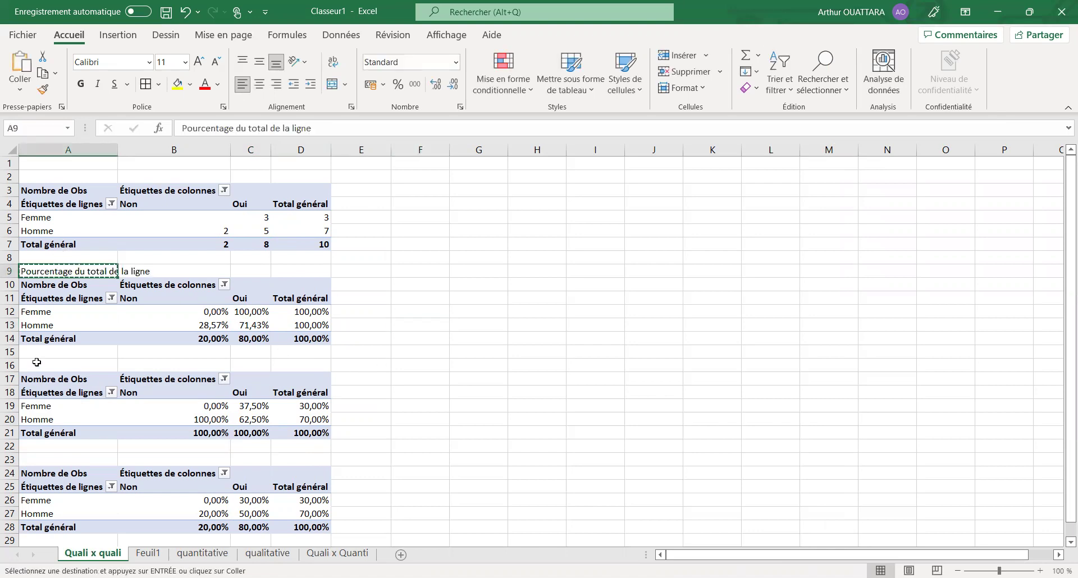
left_click(36, 362)
key("ctrl+v")
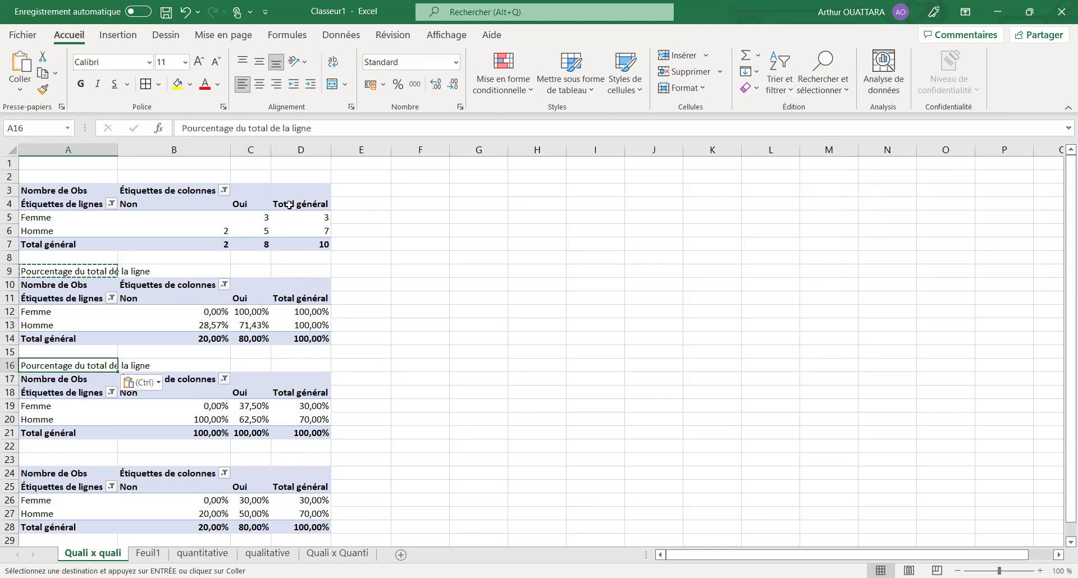
left_click(314, 128)
key("BackSpace")
key("BackSpace")
key("BackSpace")
key("BackSpace")
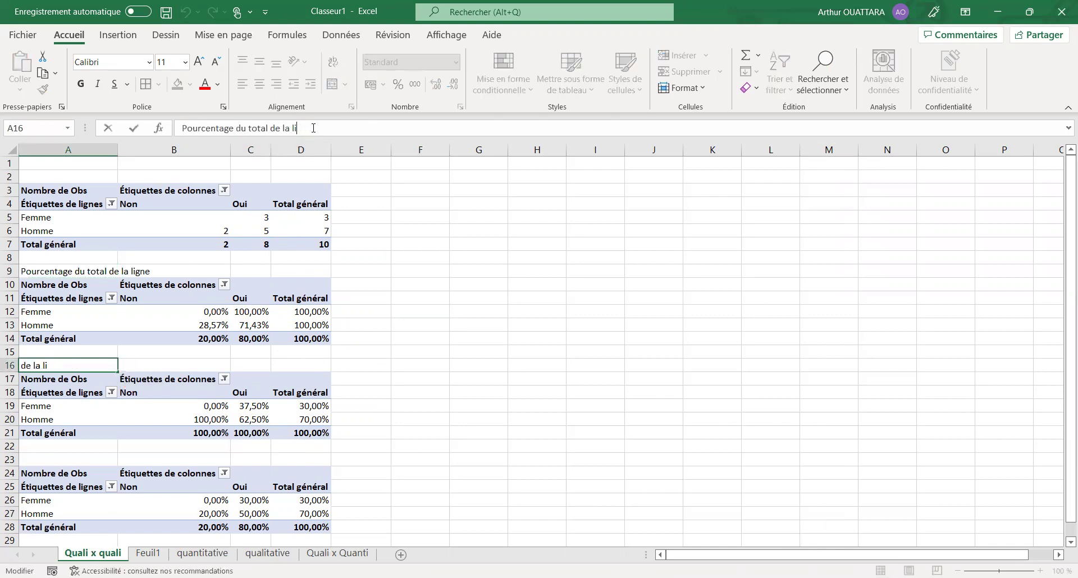
type("colonne")
left_click(48, 461)
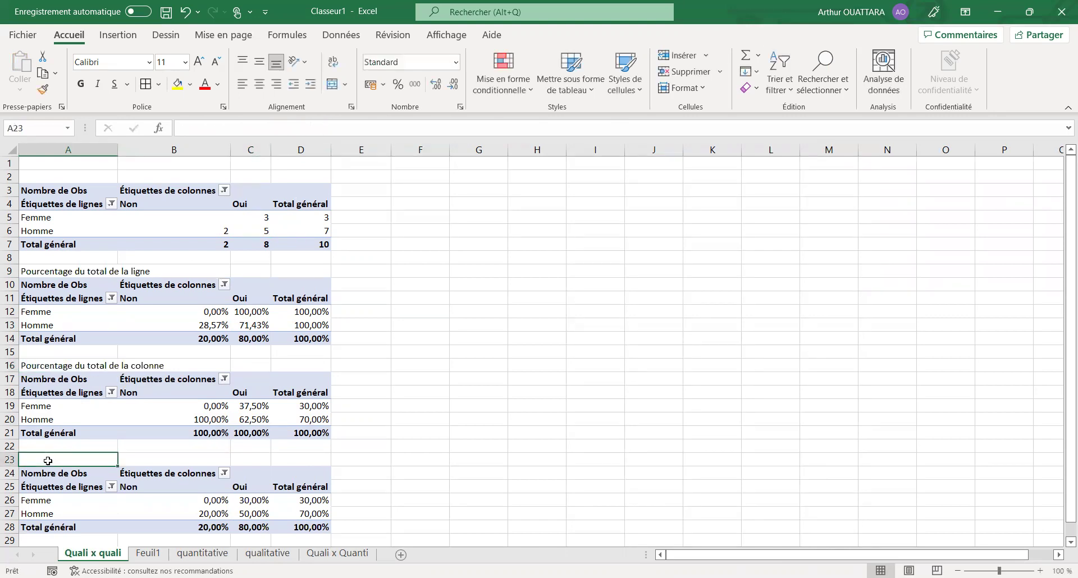
Copy the A16 title to A23 and change it to "Pourcentage du total général".
left_click(39, 366)
key("ctrl+c")
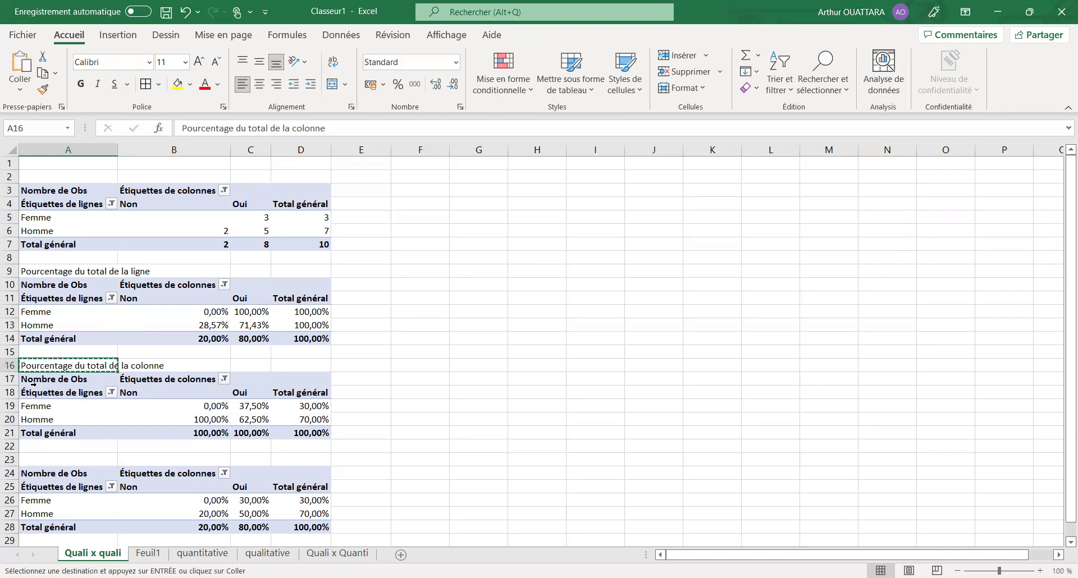
left_click(41, 462)
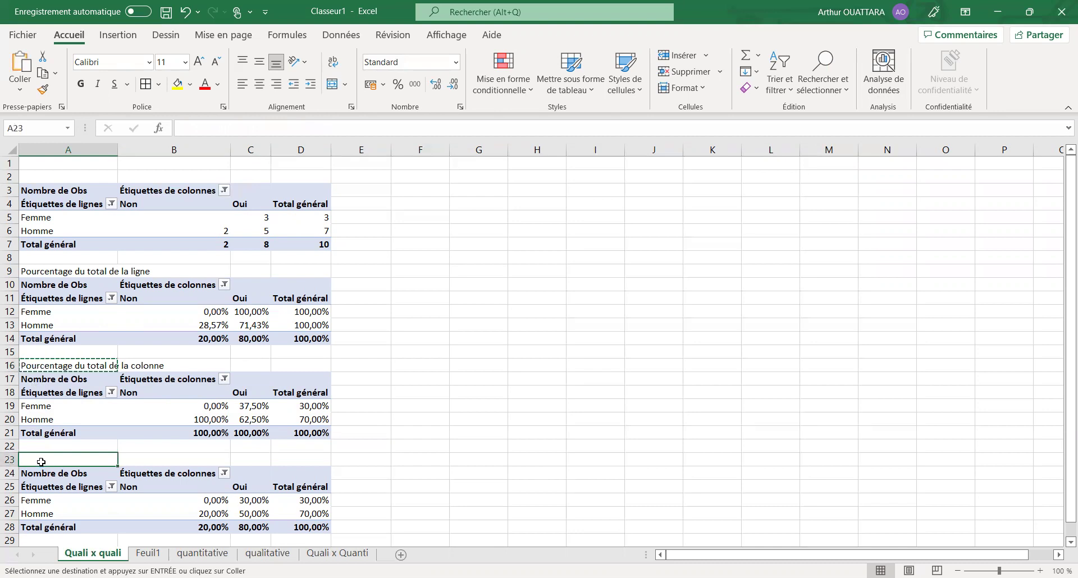
key("ctrl+v")
left_click(356, 130)
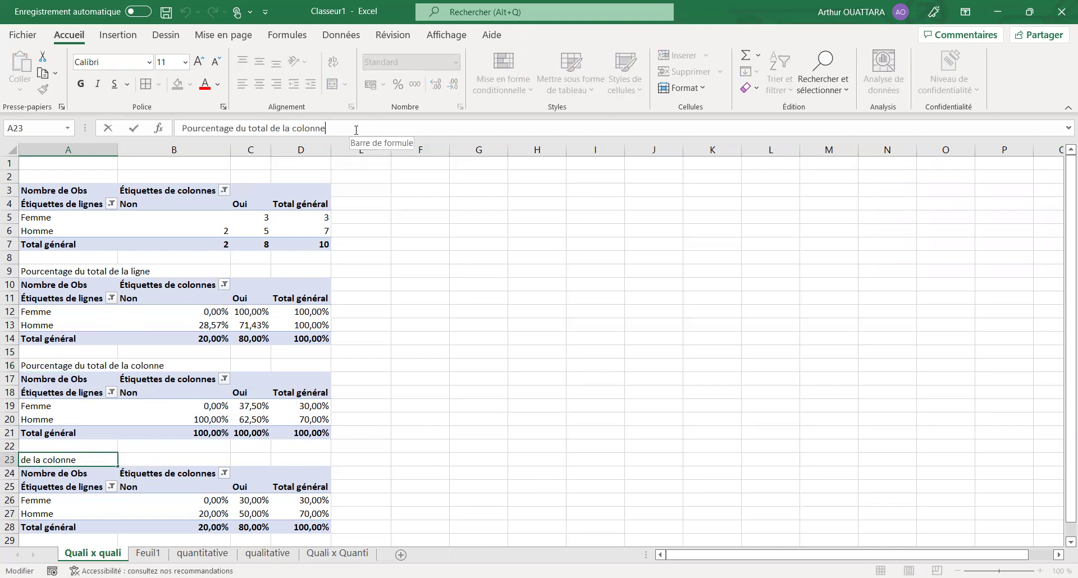
key("BackSpace")
key("BackSpace")
key("BackSpace")
key("BackSpace")
key("BackSpace")
key("BackSpace")
key("BackSpace")
key("BackSpace")
key("BackSpace")
type("général")
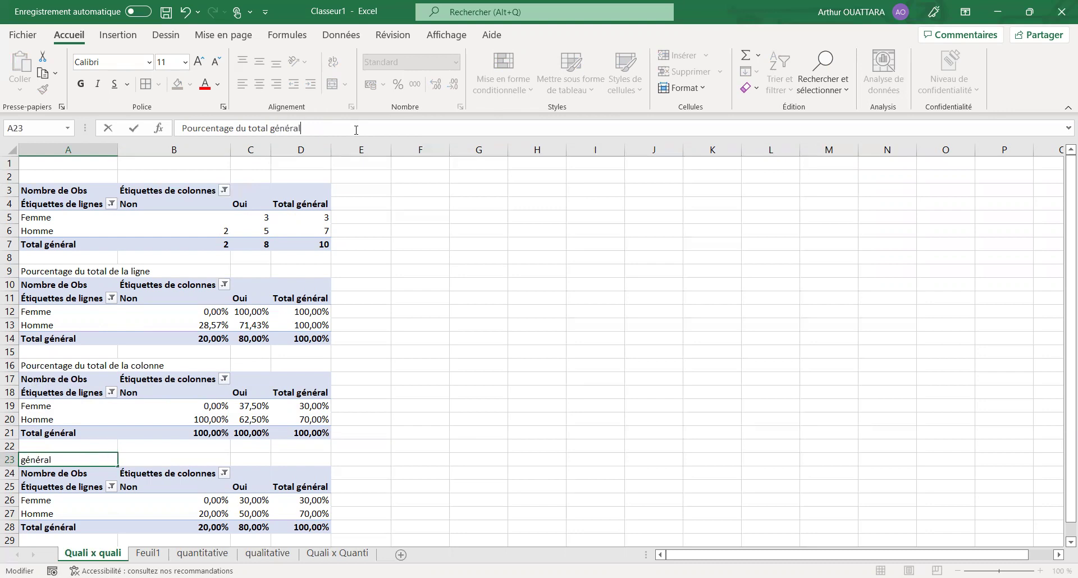
left_click(444, 288)
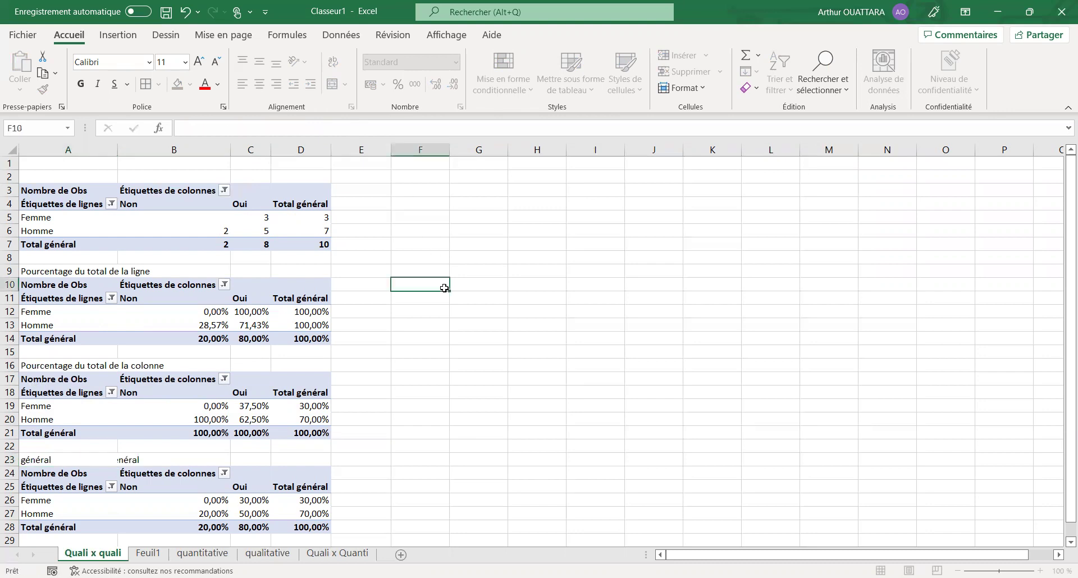
Fill the Homme / Oui cells C13, C20 and C27 of the three percentage pivot tables with yellow.
left_click(256, 326)
left_click(178, 84)
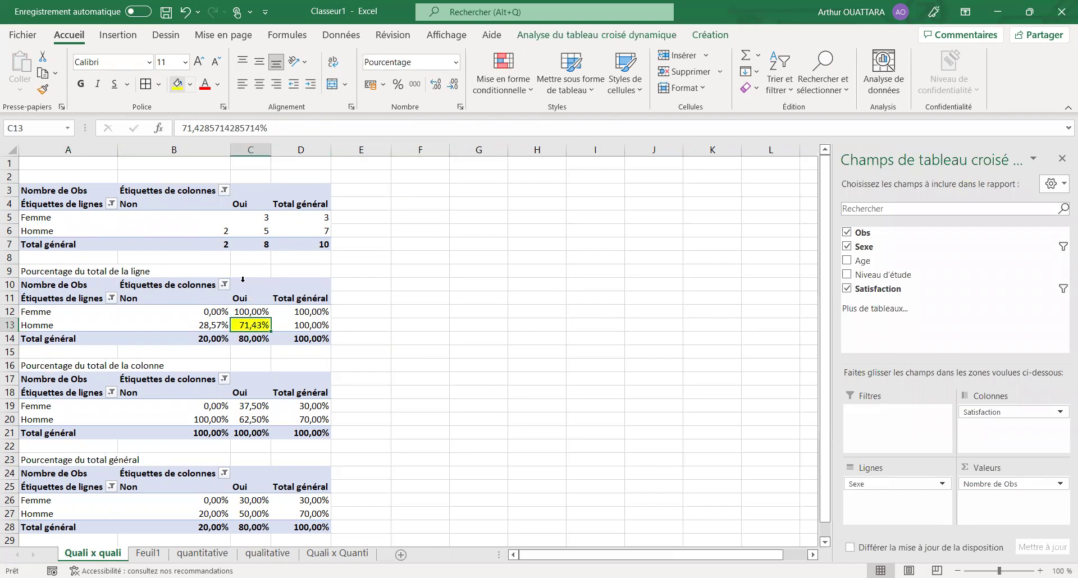
left_click(249, 421)
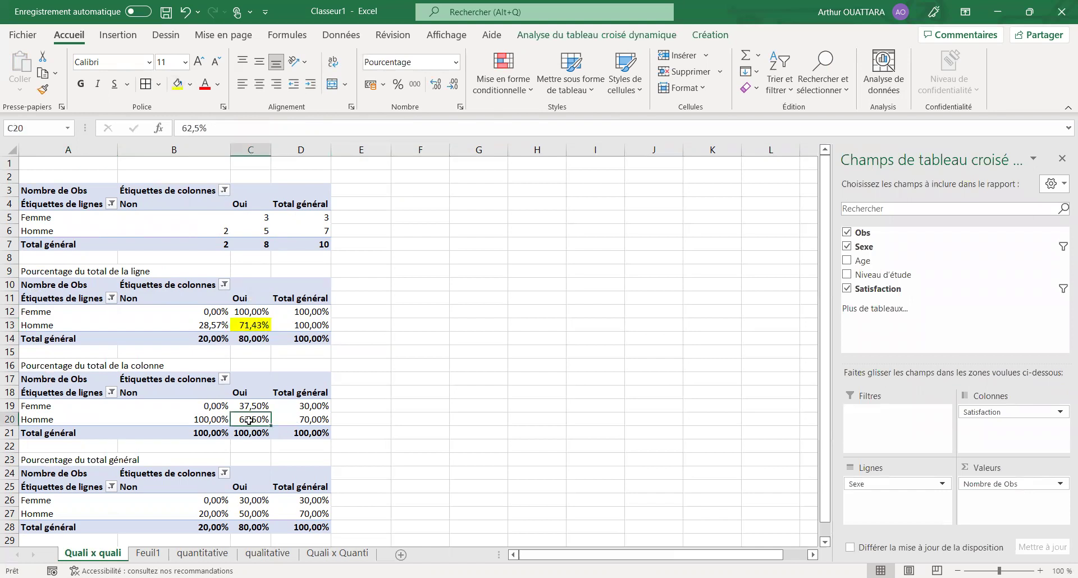
left_click(177, 84)
left_click(258, 514)
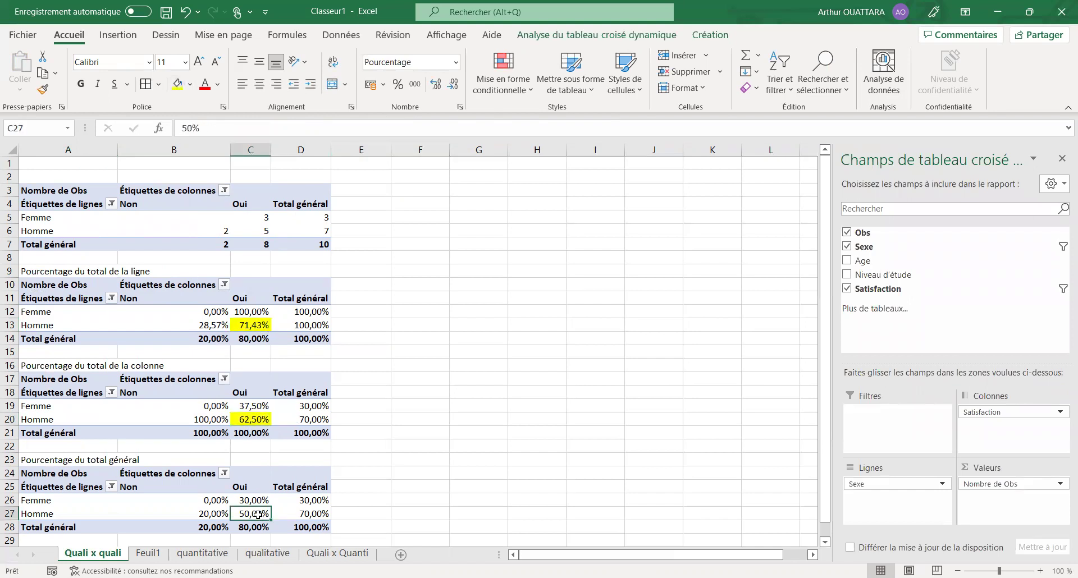
left_click(177, 84)
Enter the interpretation "Parmi les hommes 71,43% sont satisfaits" in F13, beside the row-percentage table.
mouse_move(316, 231)
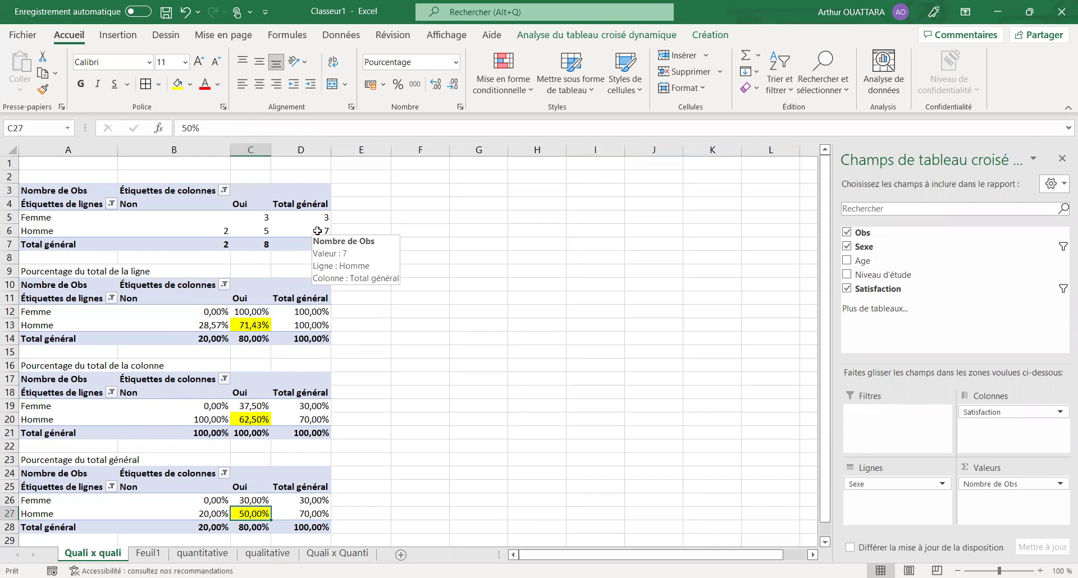
mouse_move(257, 236)
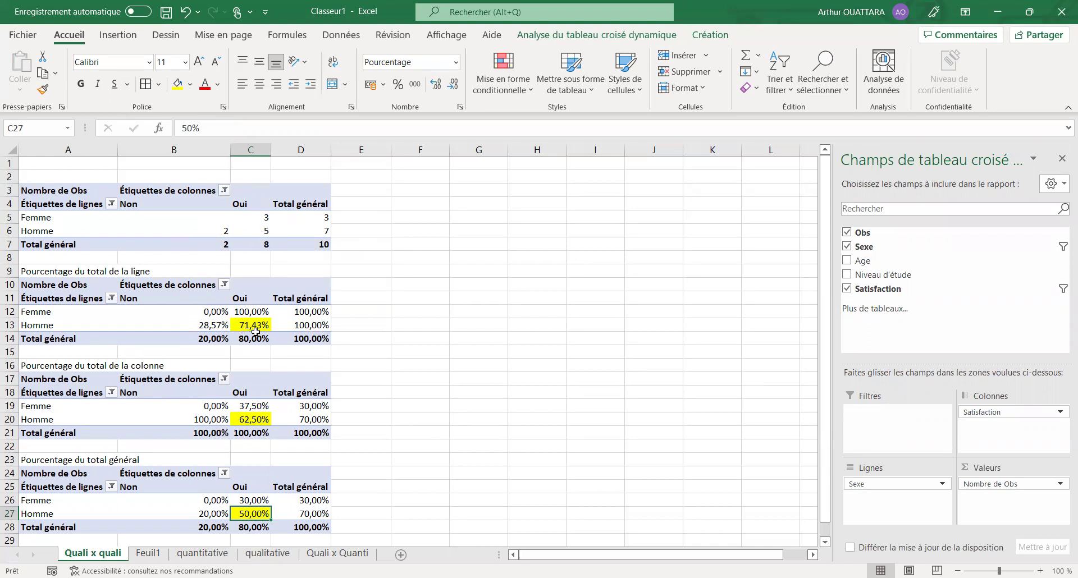
left_click(392, 325)
type("Parmi les hommes 71,43% sont satisfaits")
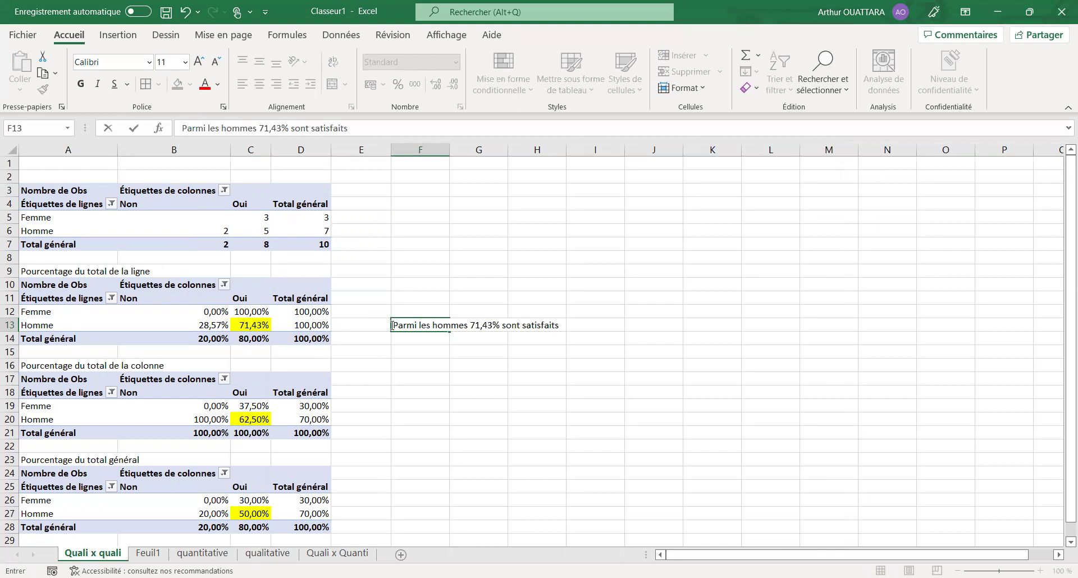
key("Return")
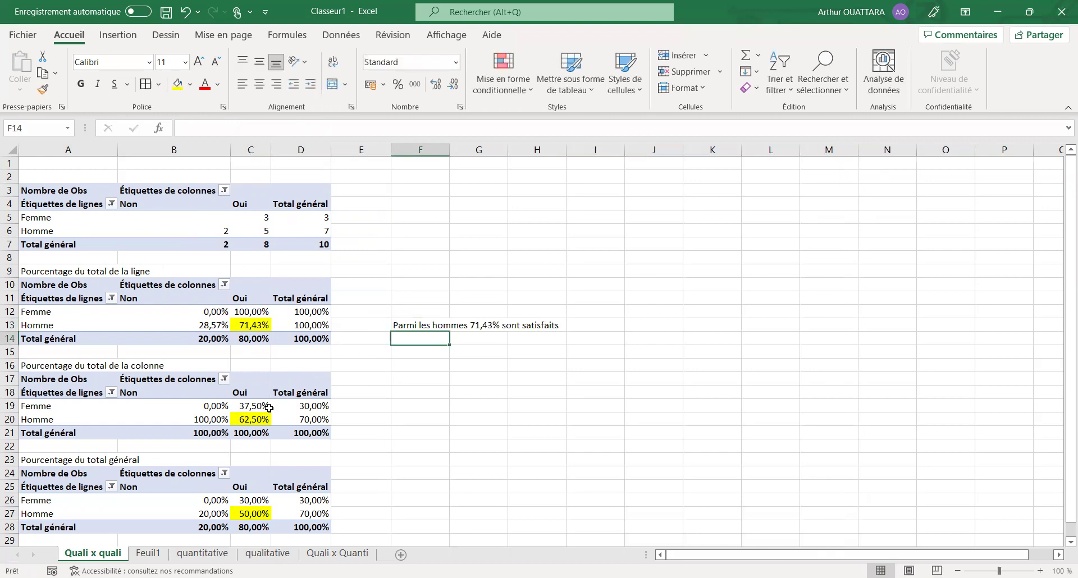
Enter the interpretation "Parmi les individus satisfaits, 62,5% sont des hommes" in F20, with no space before the percent sign.
left_click(396, 421)
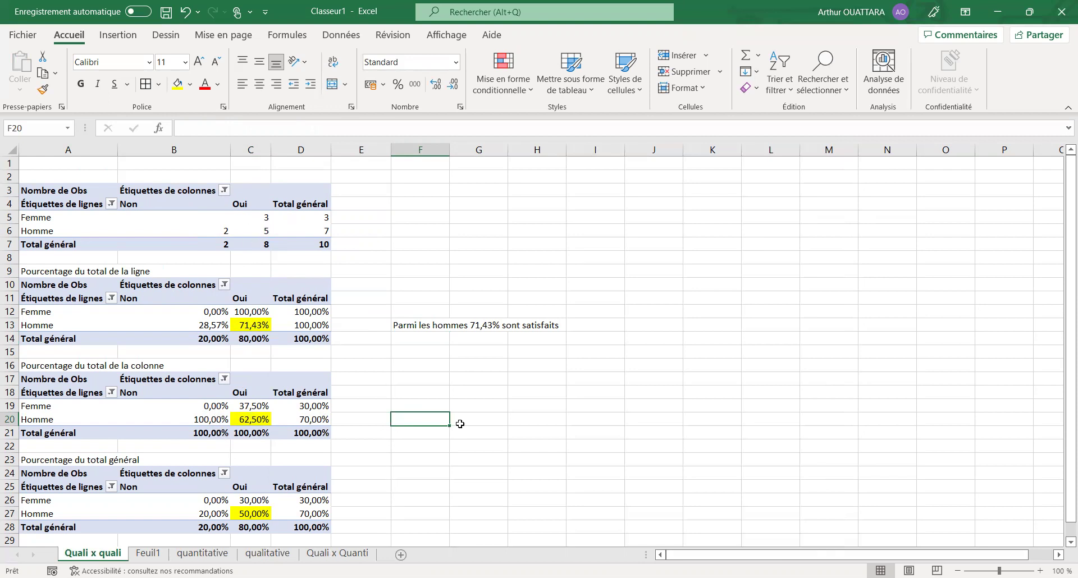
type("Parmi ")
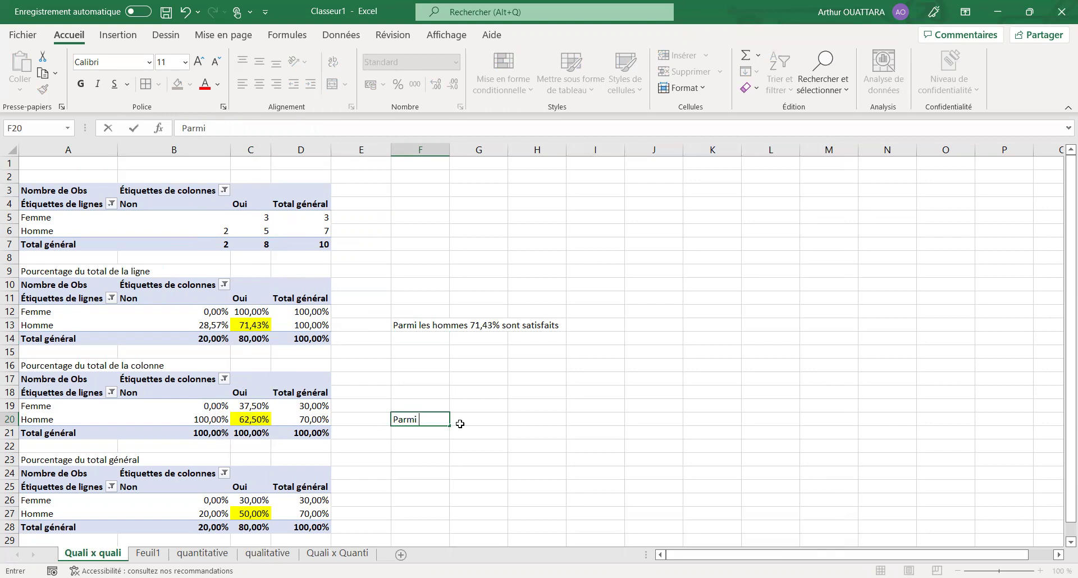
type("les individus satisfait")
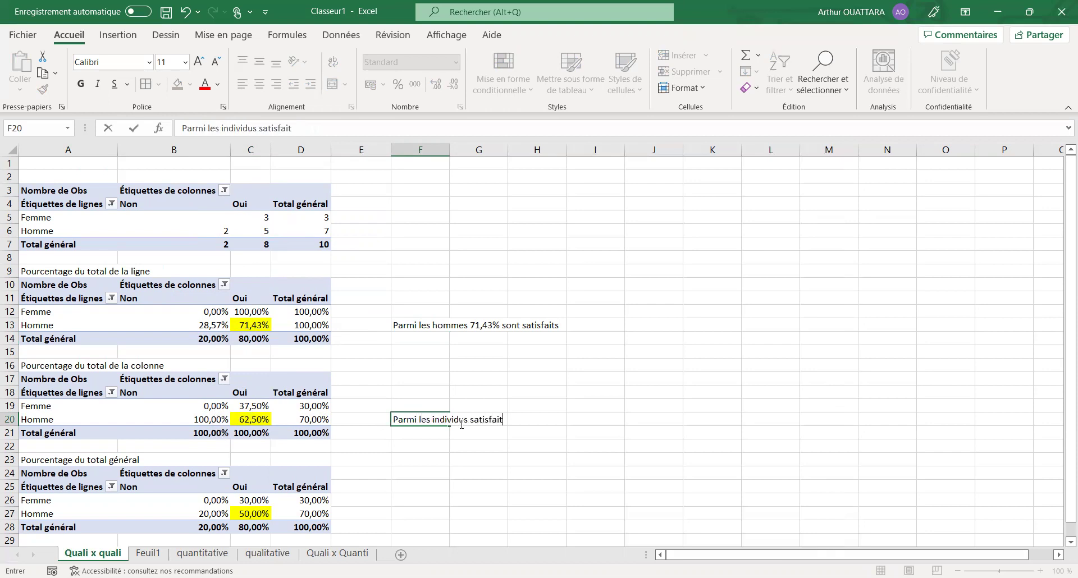
type("s, 62,5 % sont des hommes")
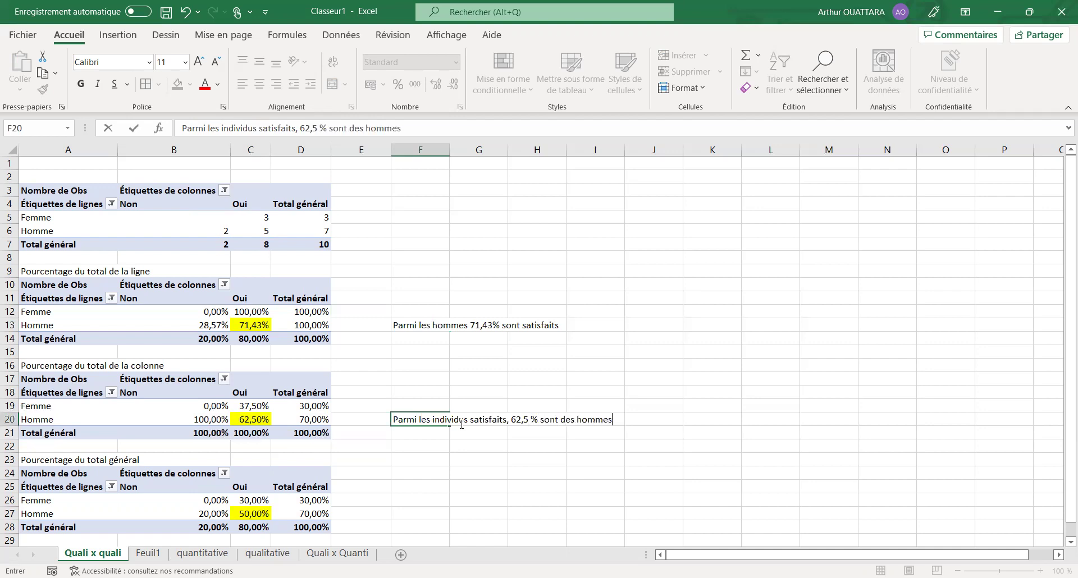
key("Left")
key("Left")
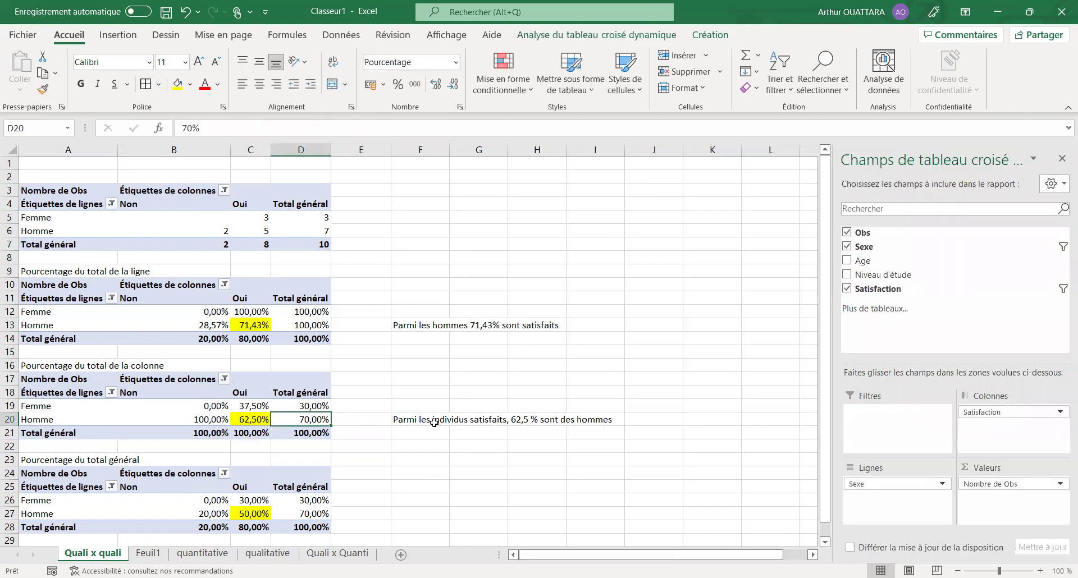
left_click(431, 423)
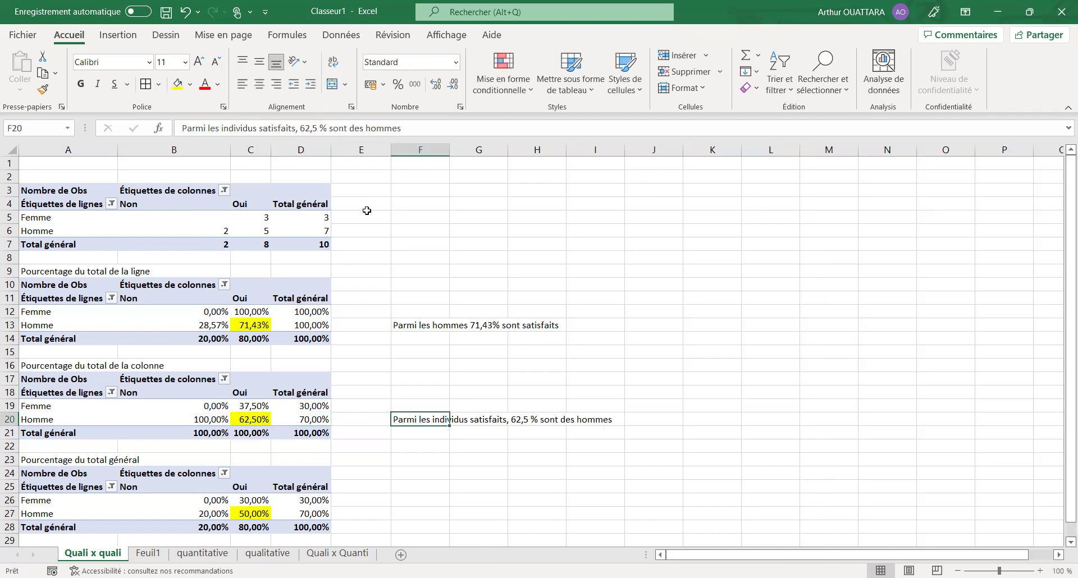
left_click(319, 130)
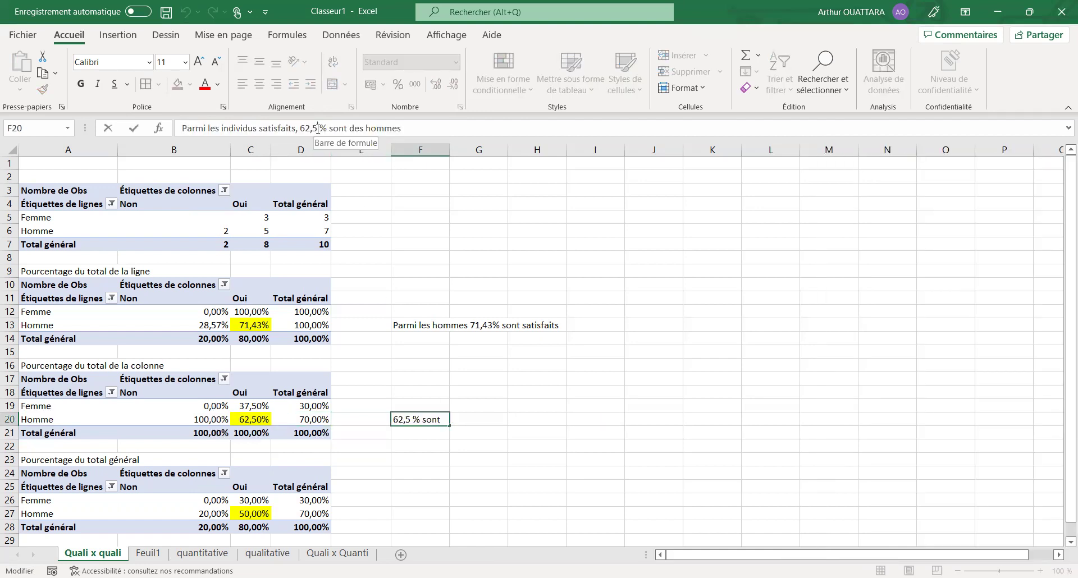
left_click(247, 512)
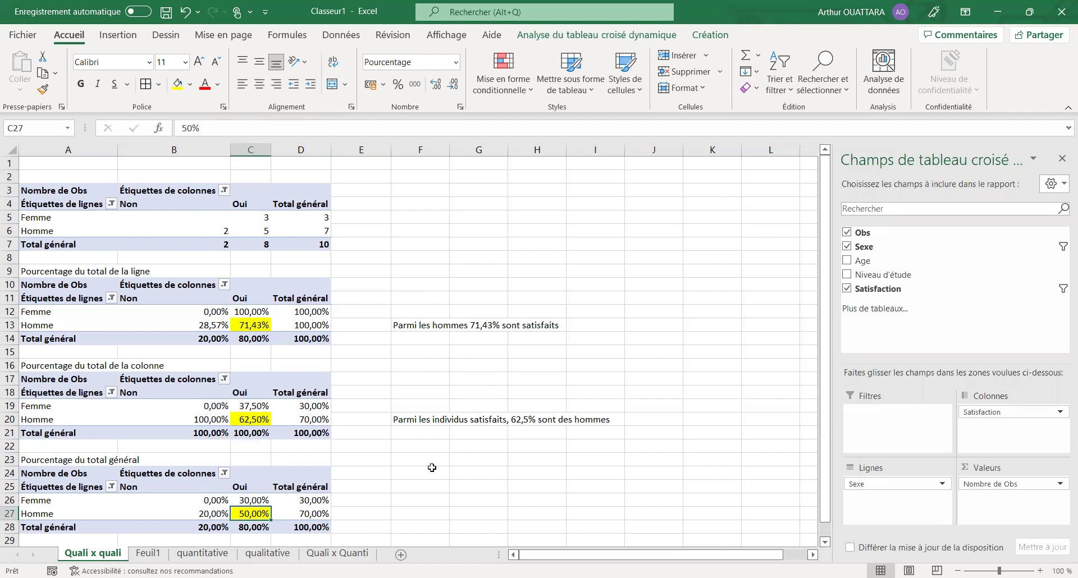
Enter in F27 the interpretation "Parmi les individus enquêtés, 50% d'hommes sont satisifaits (50% d'individus satisfaits sont ds hommes)".
left_click(258, 271)
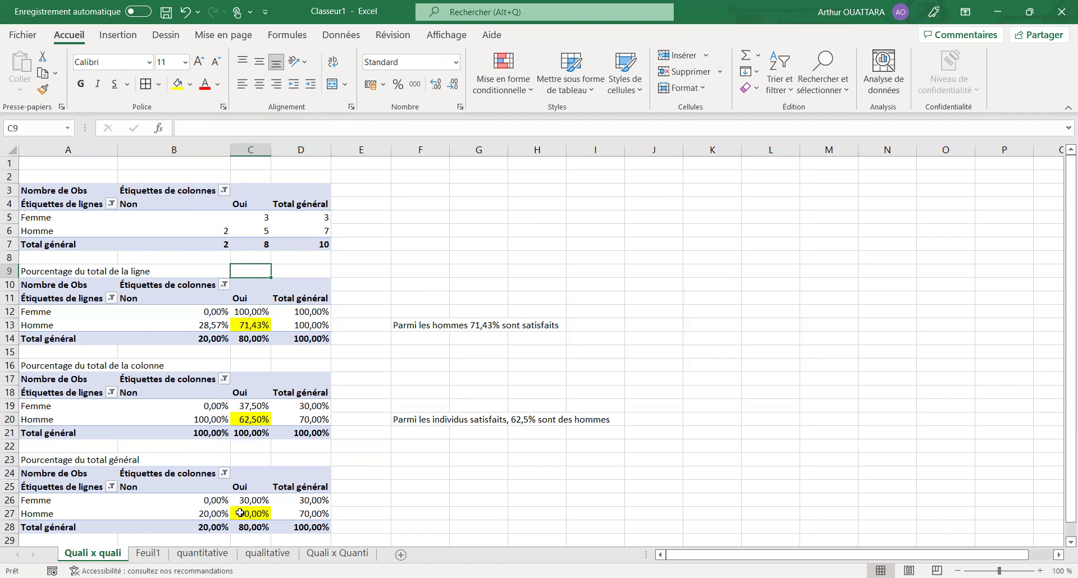
left_click(403, 510)
type("Par")
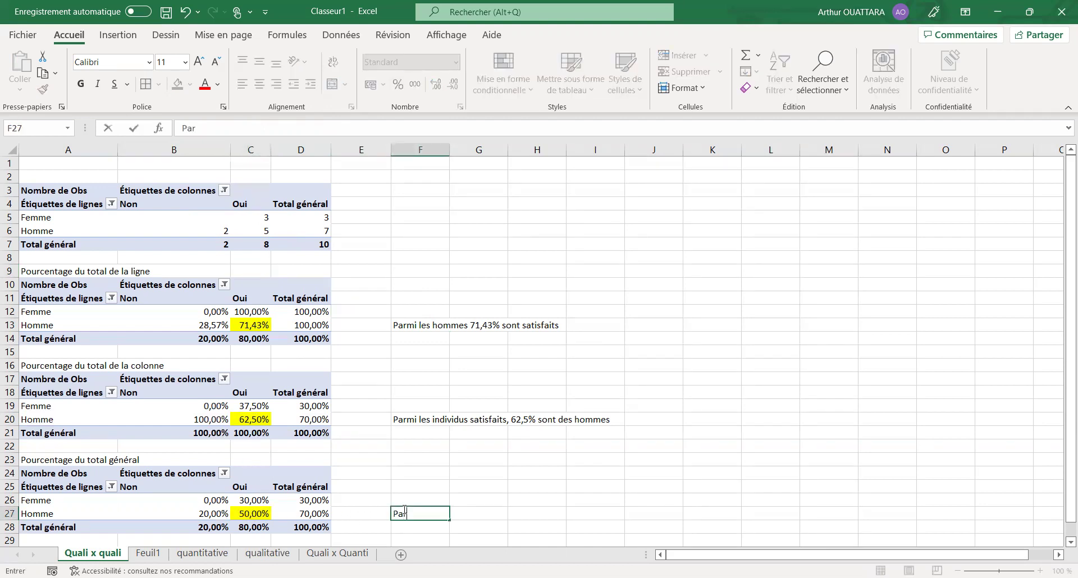
type("mi les individus enqu")
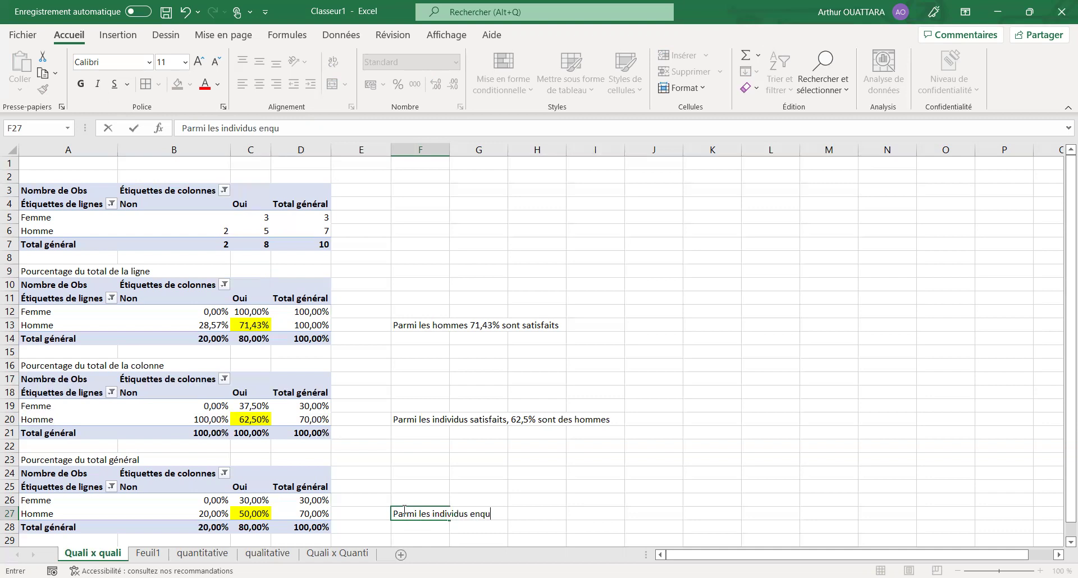
type("êtés, 50% d'ho")
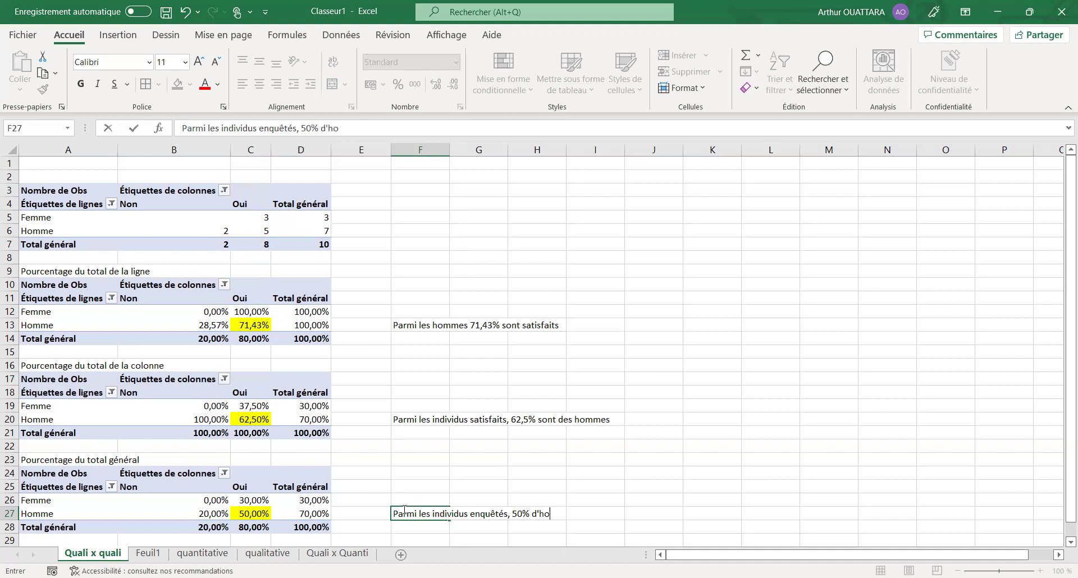
type("mmes sont satisif")
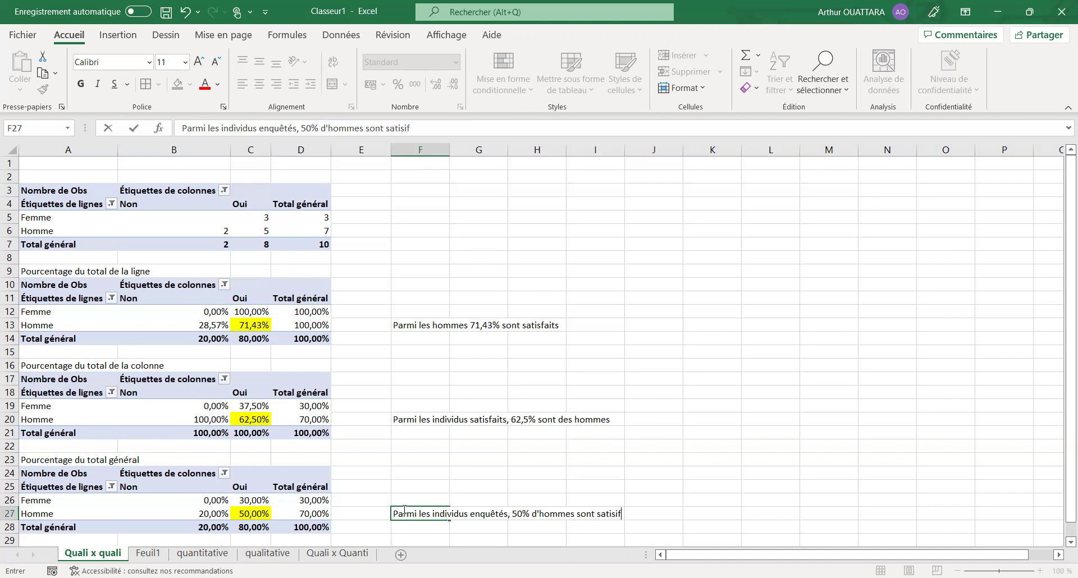
type("aits,")
key("BackSpace")
type("(50% d'in")
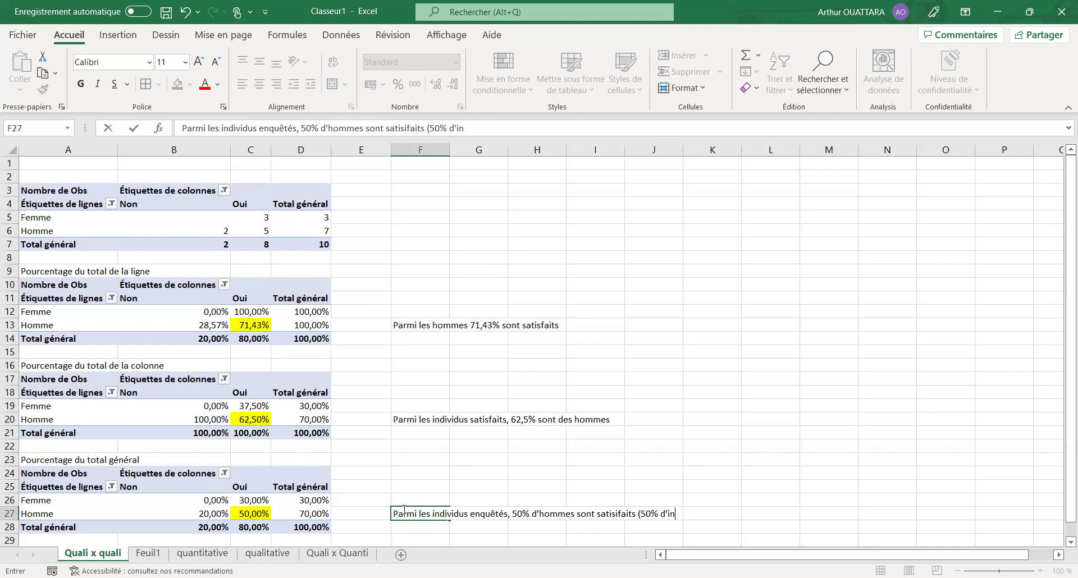
type("dividus satisfaits sont ")
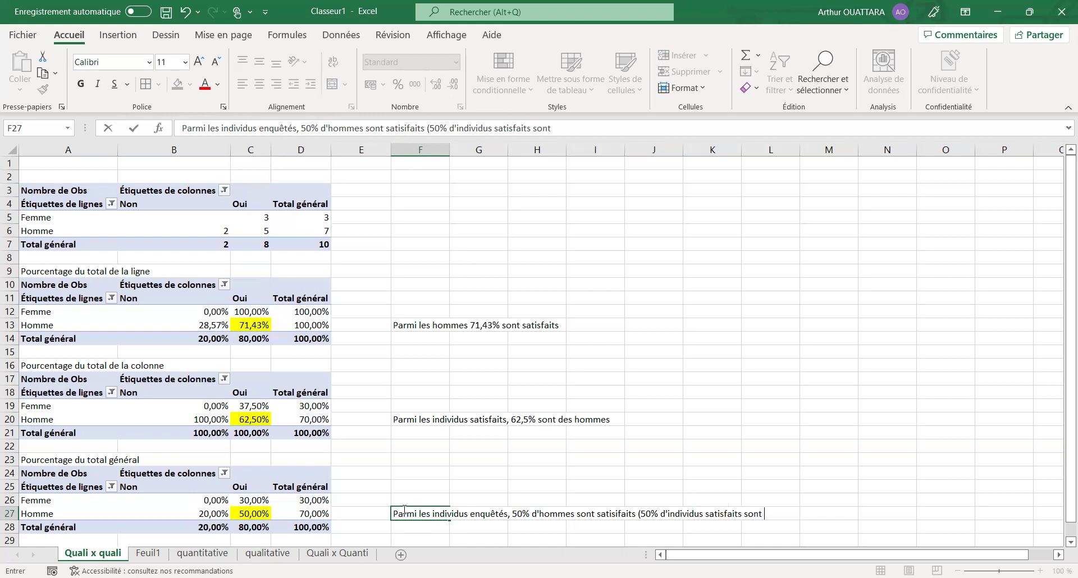
type("ds hommes)")
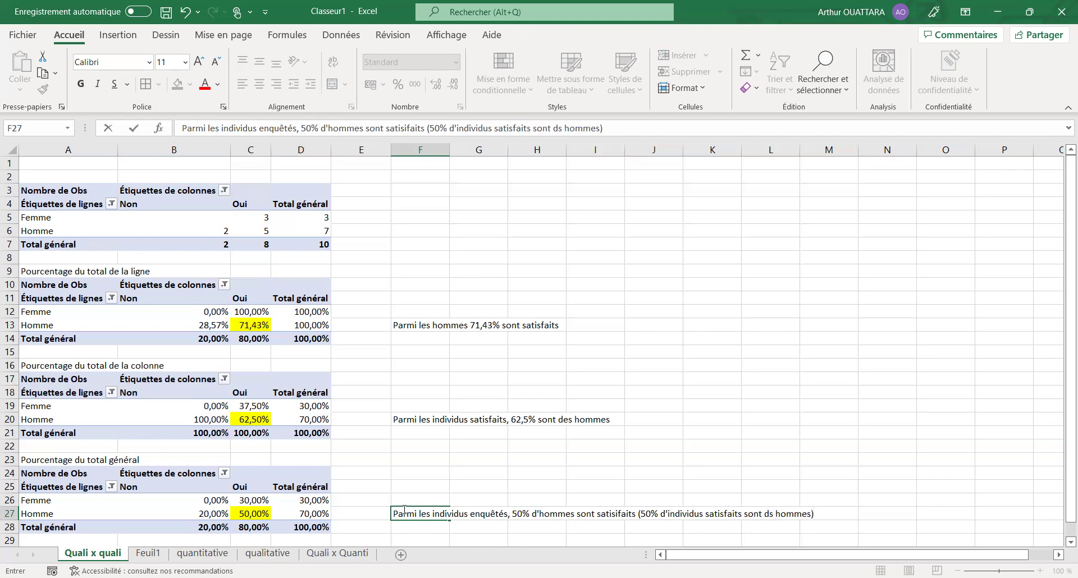
left_click(583, 376)
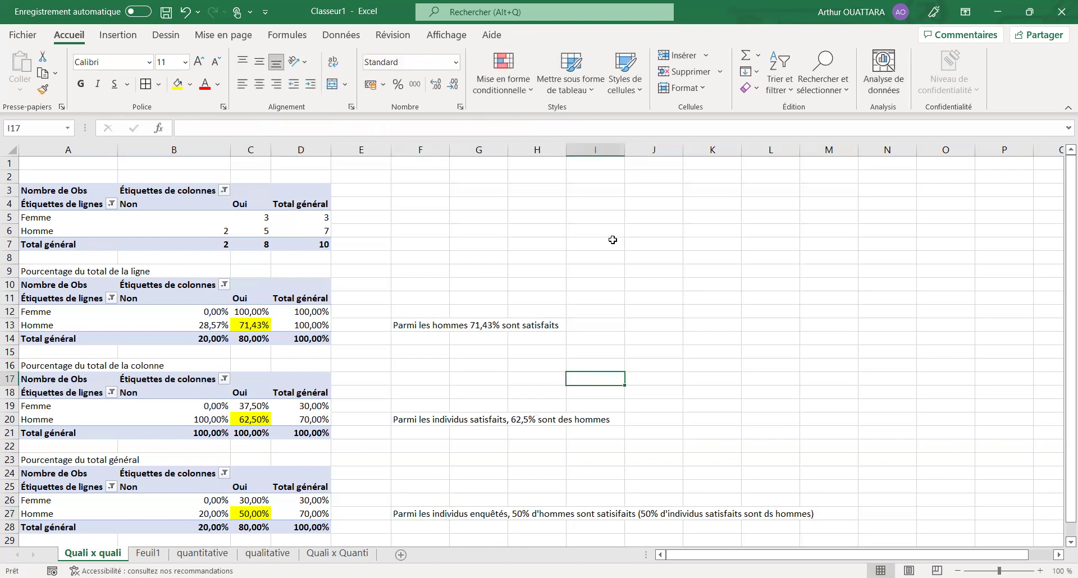